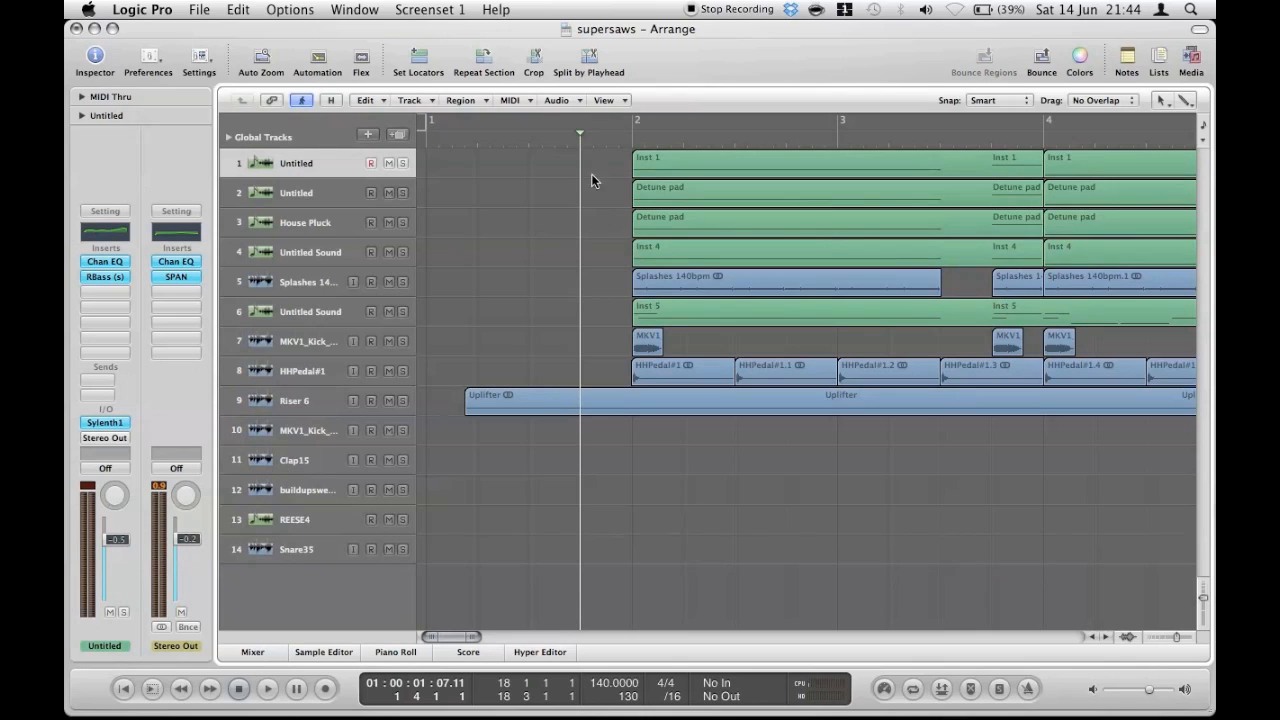
Step: Play the arrangement through to its end, stop playback and return to the beginning of the song
key(space)
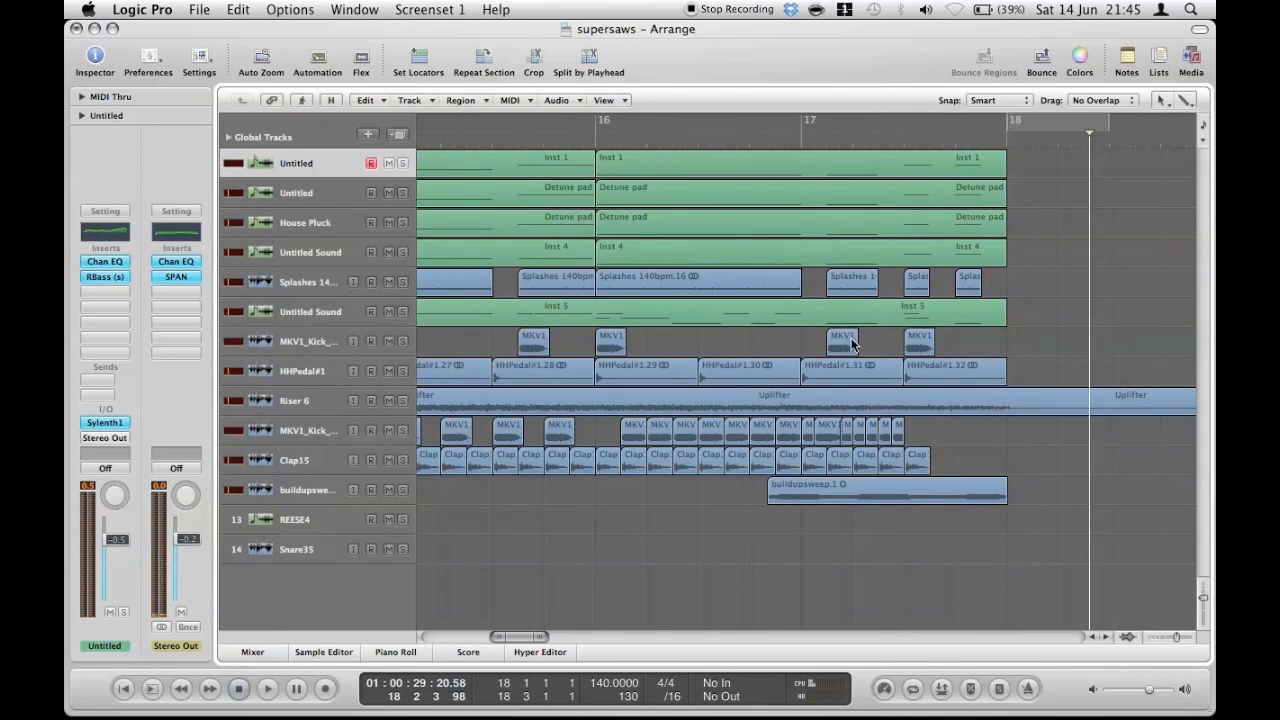
scroll(870, 352, left, 10)
key(space)
scroll(869, 348, left, 6)
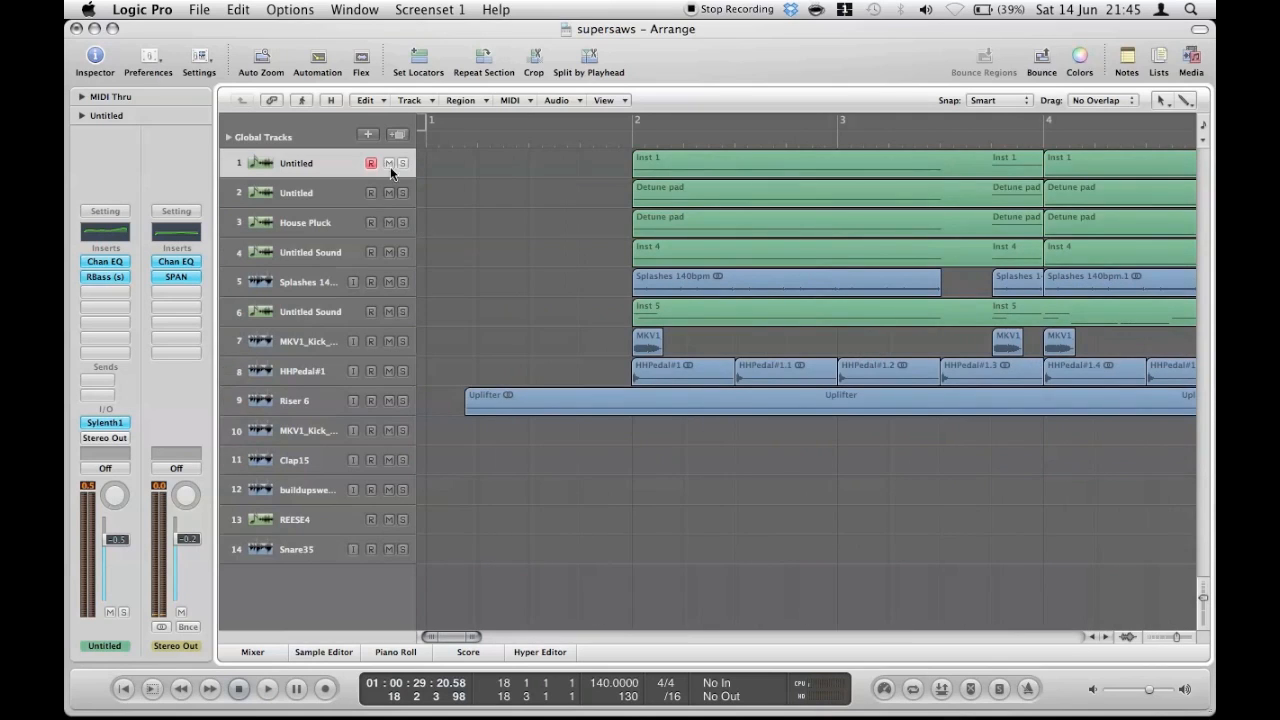
Step: Solo tracks 1 to 6 and play them from just before bar 2
drag(402, 163, 405, 313)
double_click(607, 143)
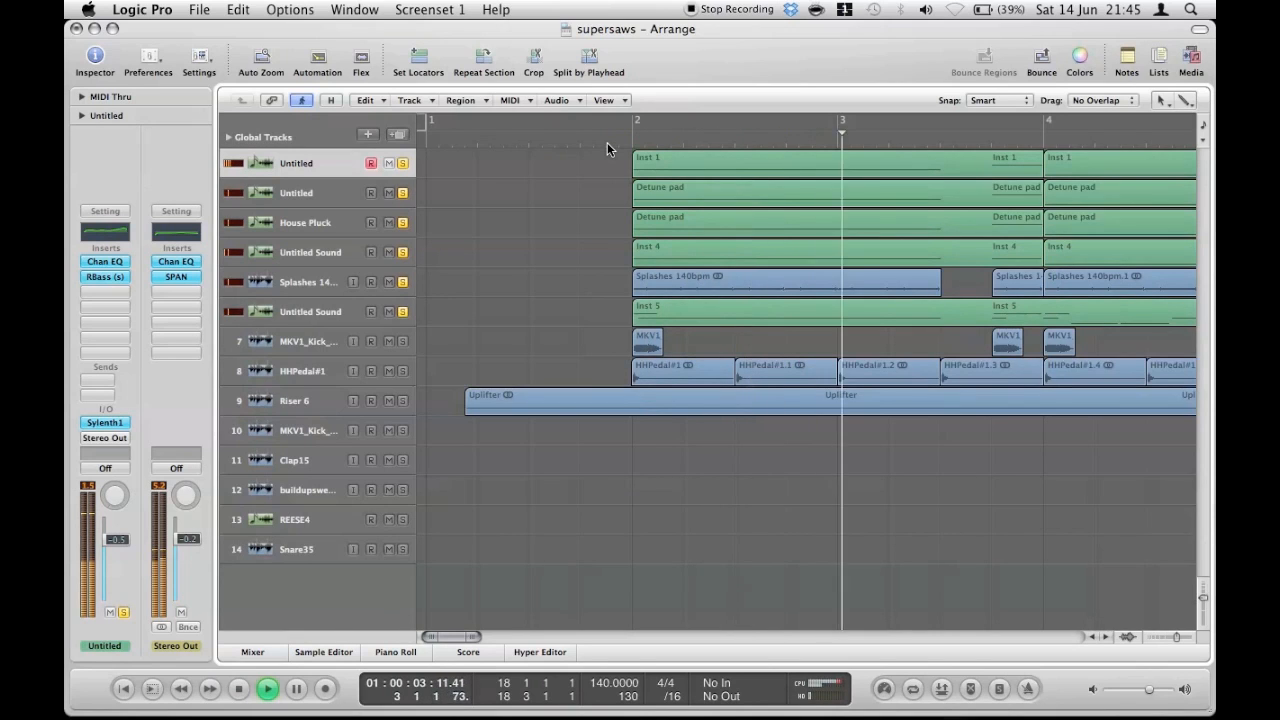
key(space)
Step: Add the MKV1_Kick track to the solo group, play from just before bar 2, and clear all the solos
click(402, 341)
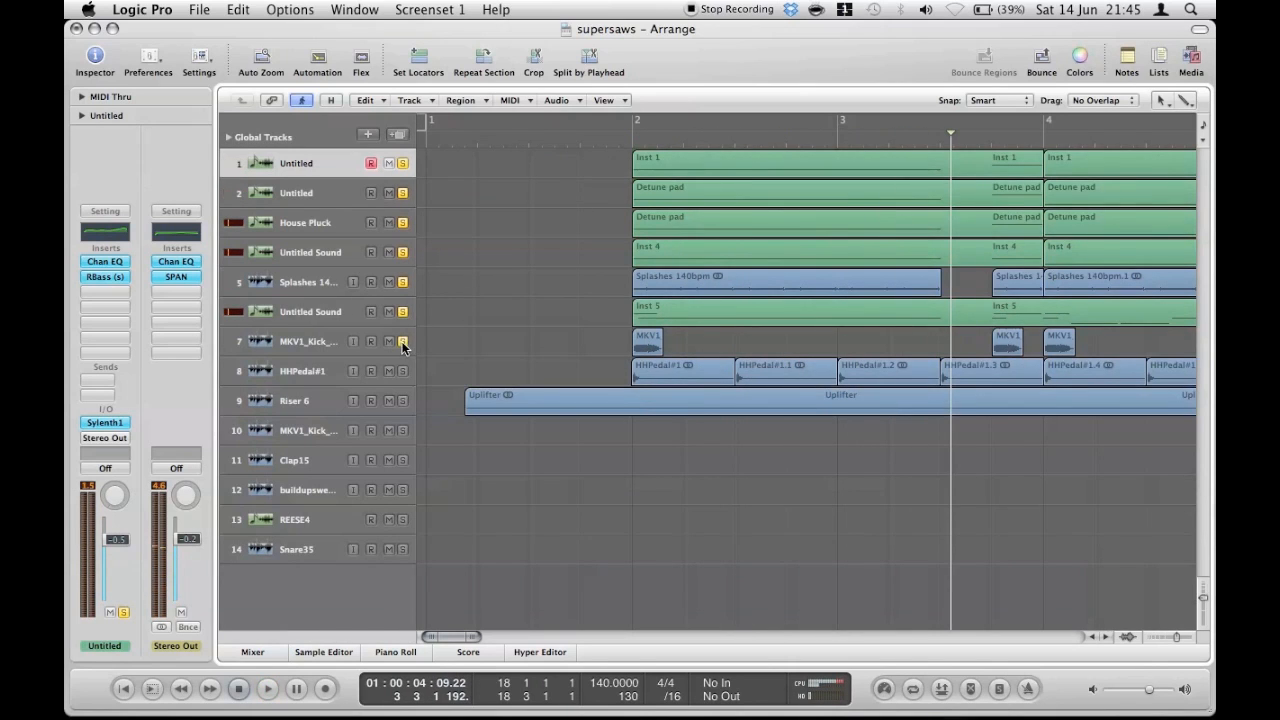
double_click(618, 137)
key(space)
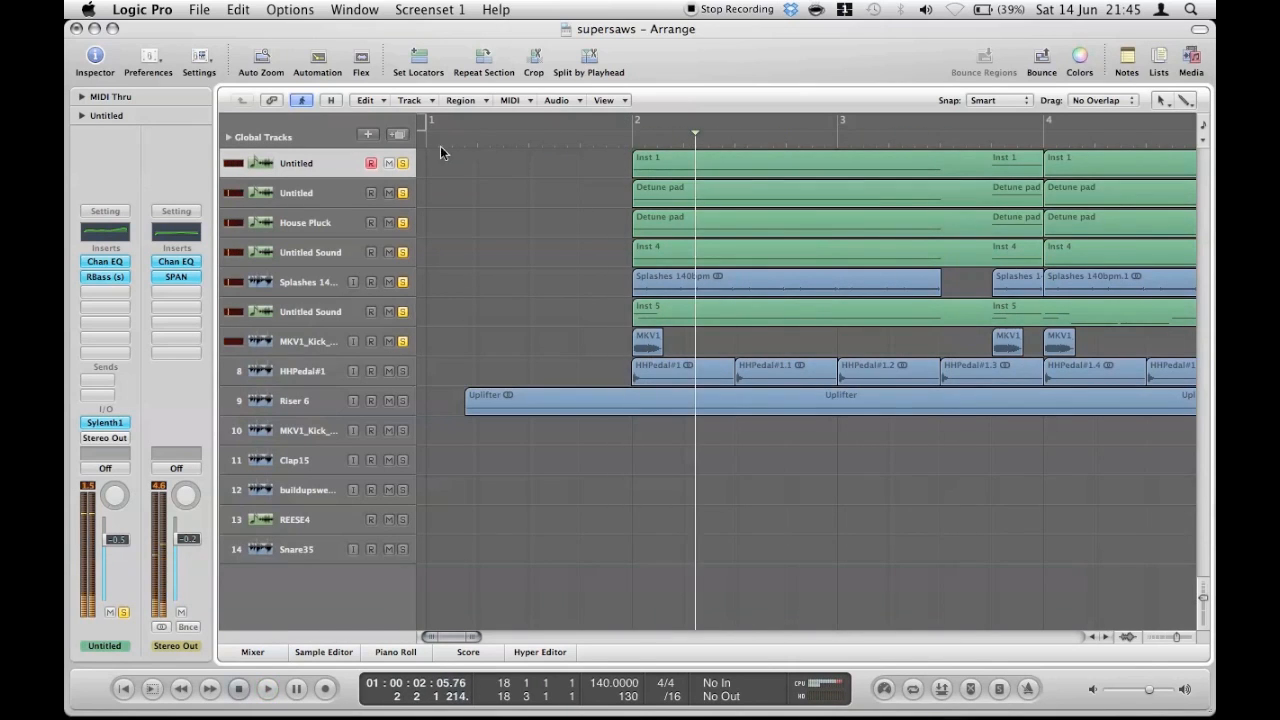
drag(409, 162, 410, 375)
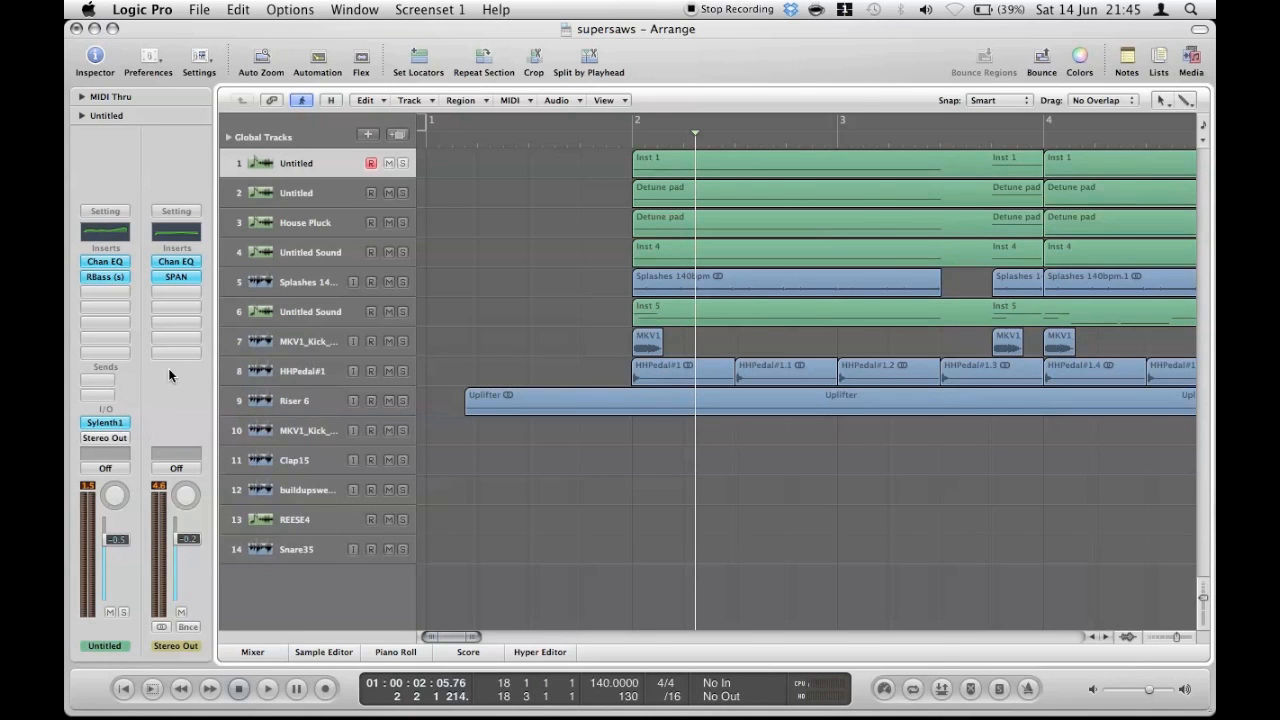
Step: Inspect the Sylenth1 instrument on track 1 and the Massive instrument on track 2, closing each plug-in window
double_click(105, 423)
click(125, 77)
key(Down)
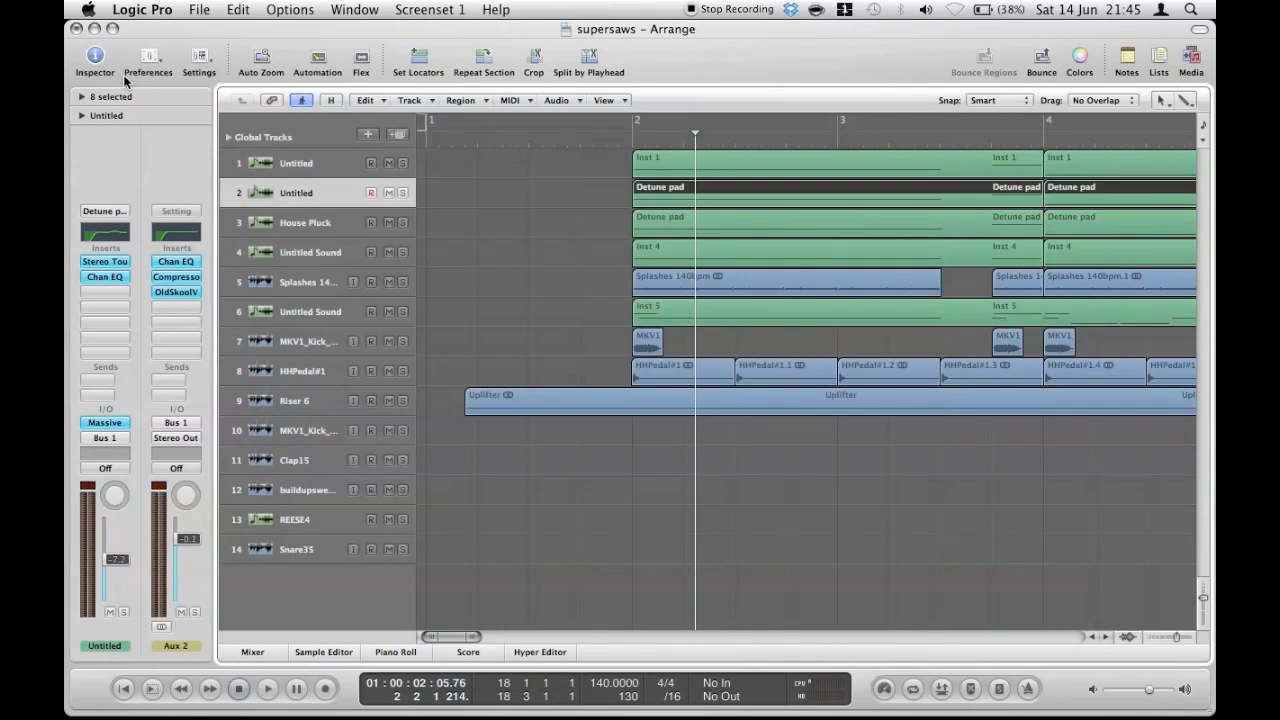
click(105, 423)
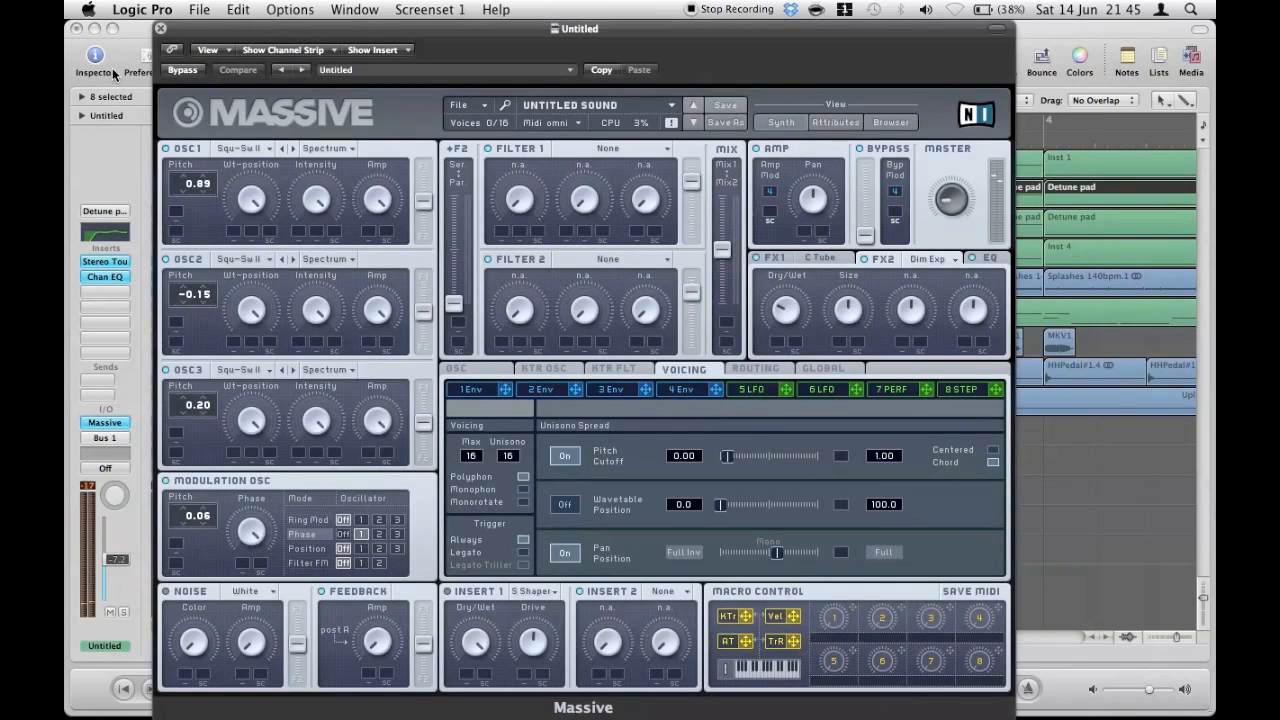
click(161, 29)
click(482, 240)
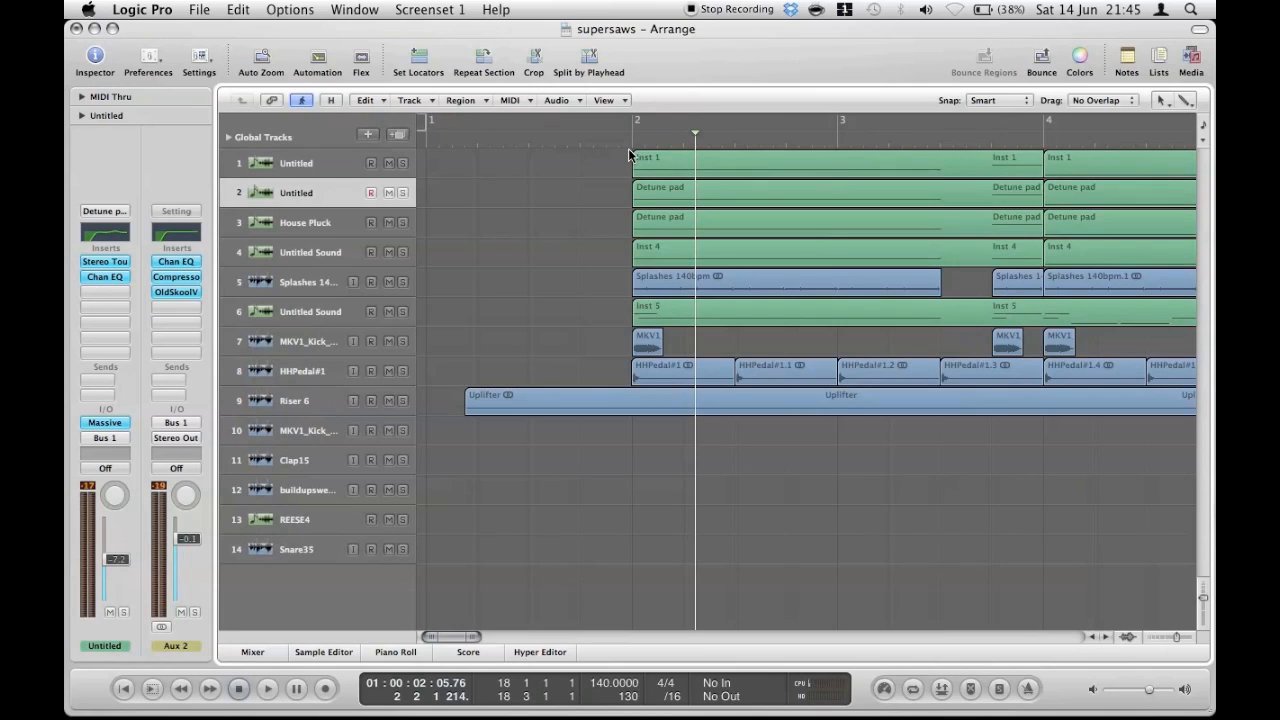
Step: Place the playhead at 1 4 1 1 and go through tracks 1 to 6 one by one to review their channel strips
click(577, 146)
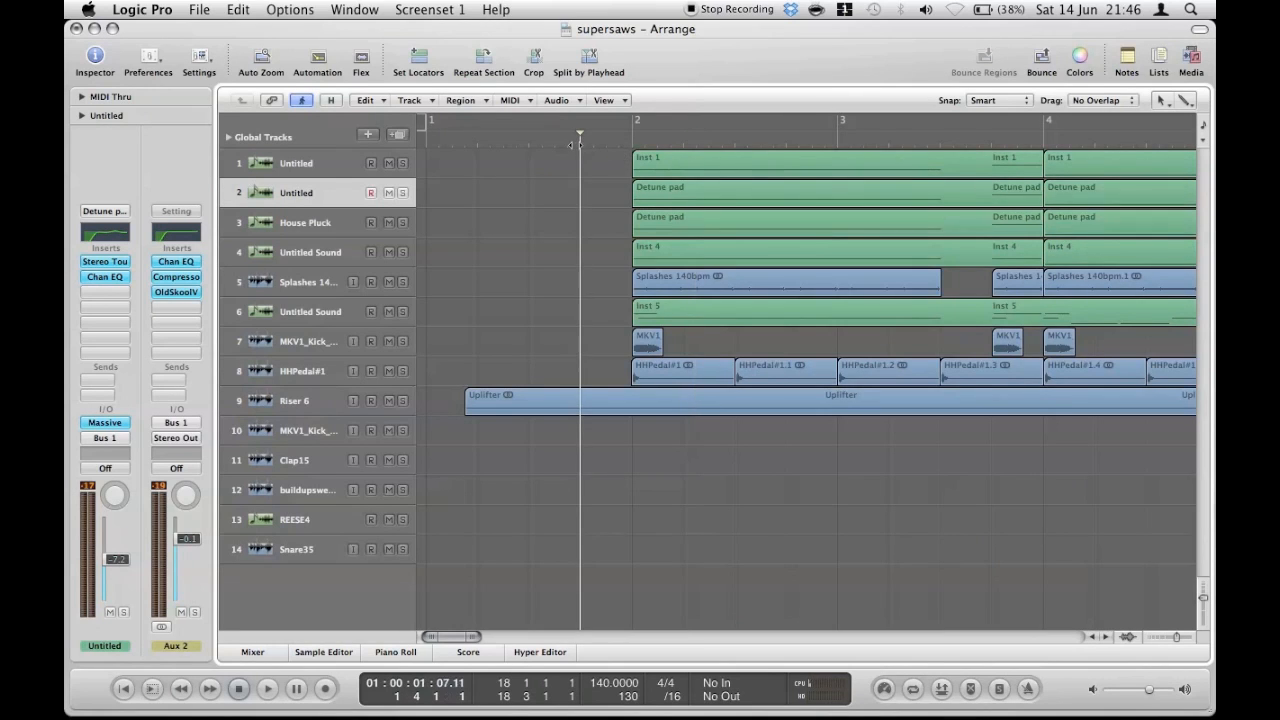
scroll(568, 214, right, 2)
scroll(568, 214, left, 2)
click(296, 170)
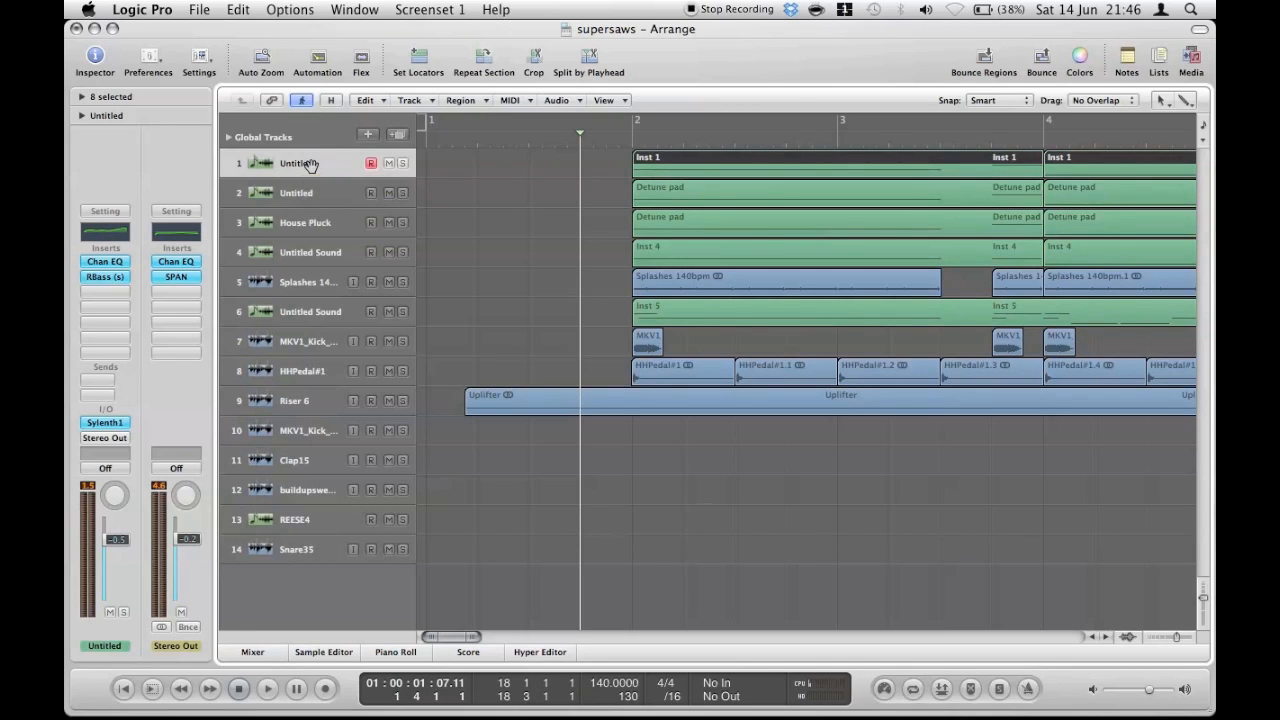
key(Down)
key(Down)
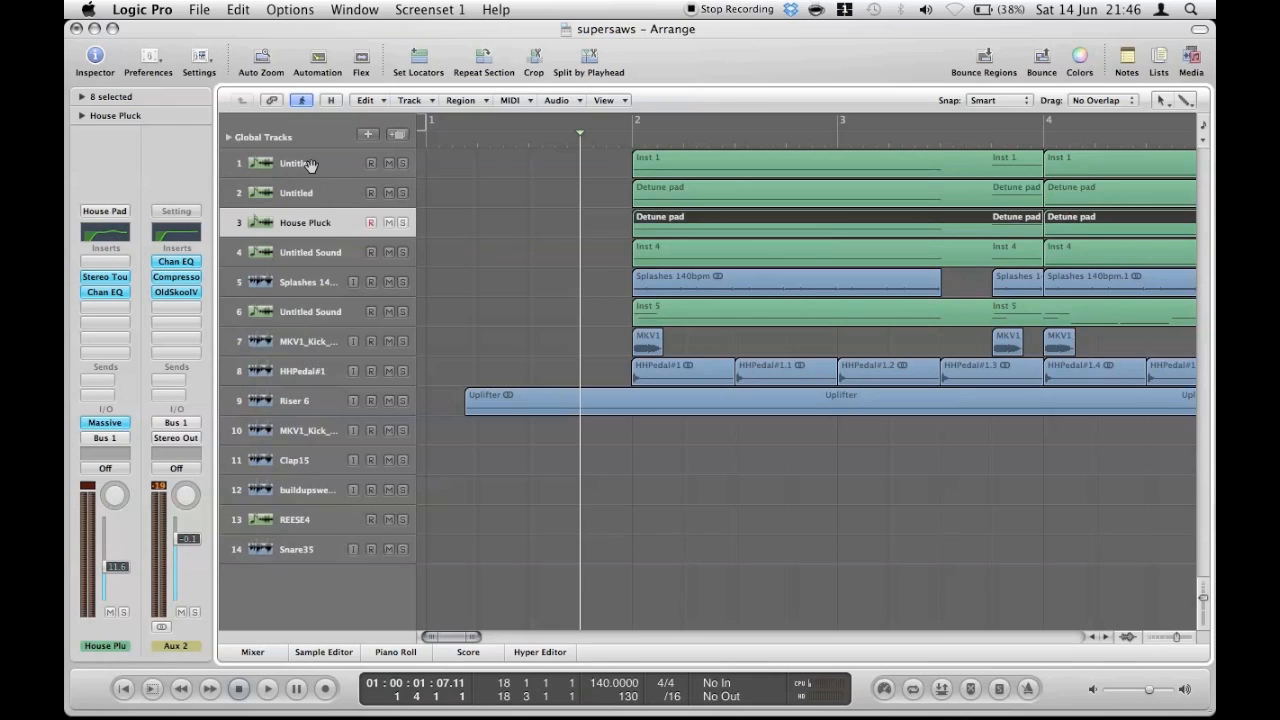
key(Down)
key(Down)
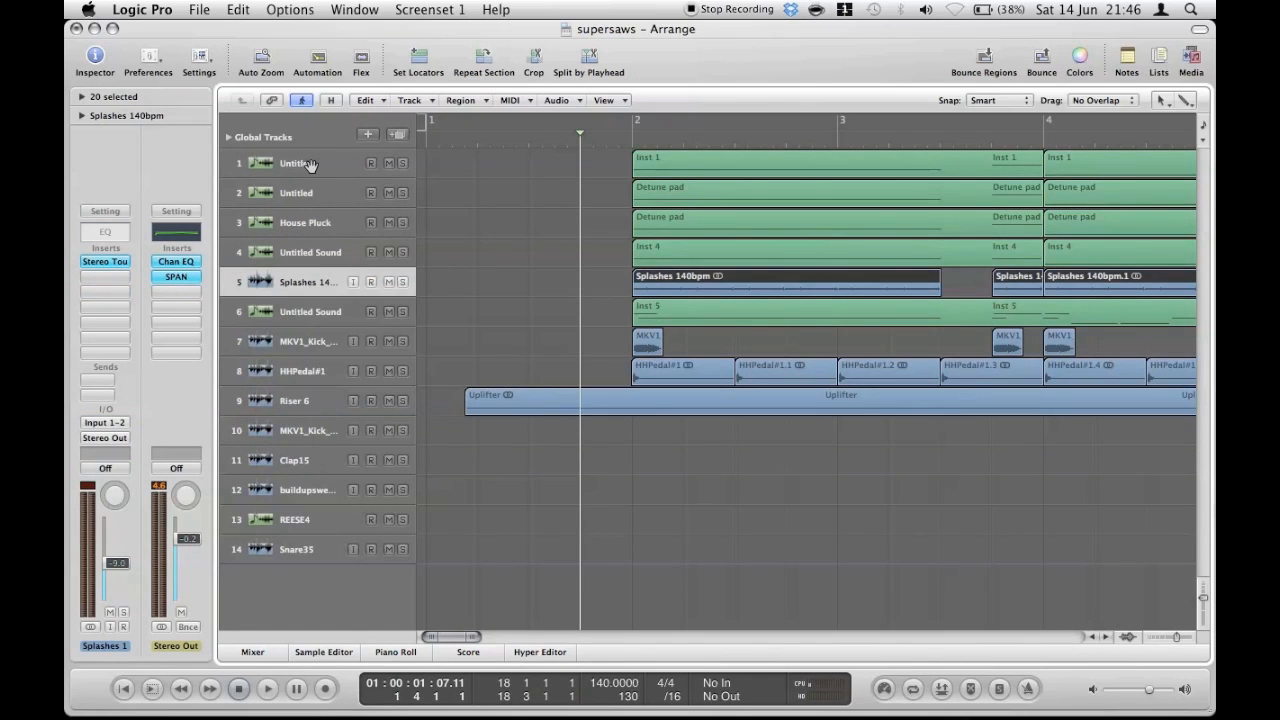
key(Down)
click(537, 204)
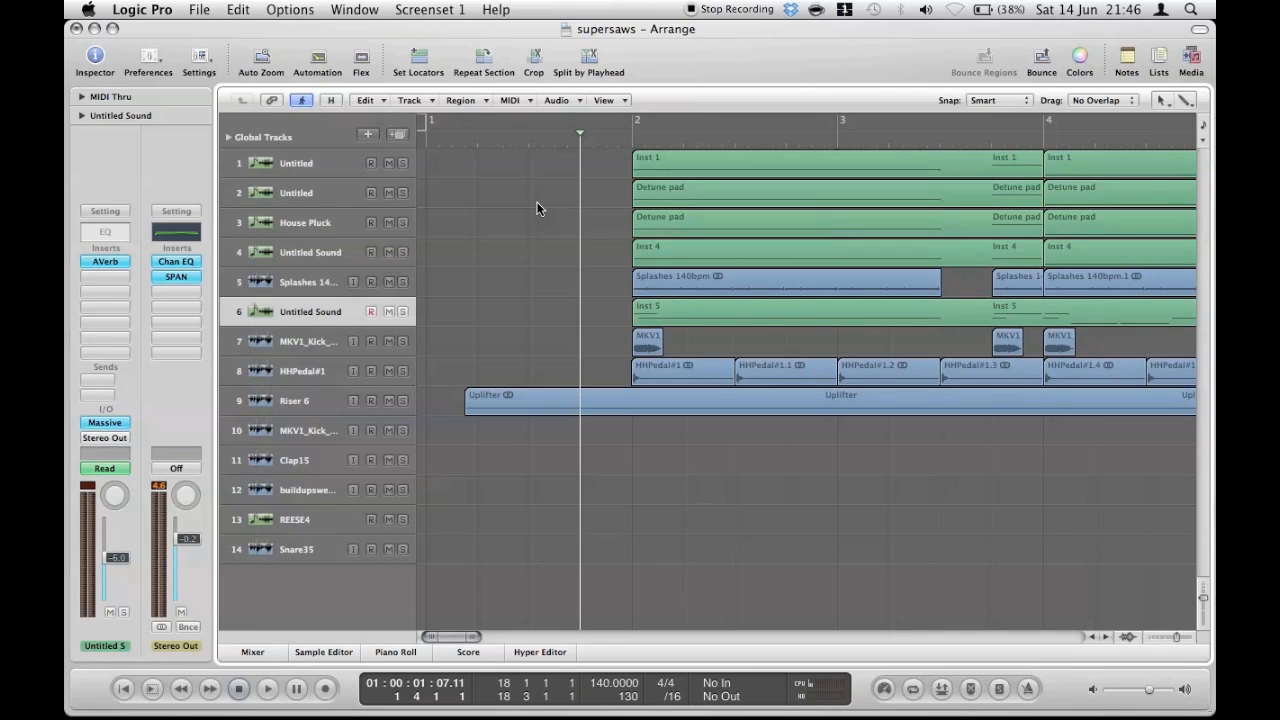
Step: Solo track 1 and listen to its part from just before bar 2 into bar 3
click(314, 165)
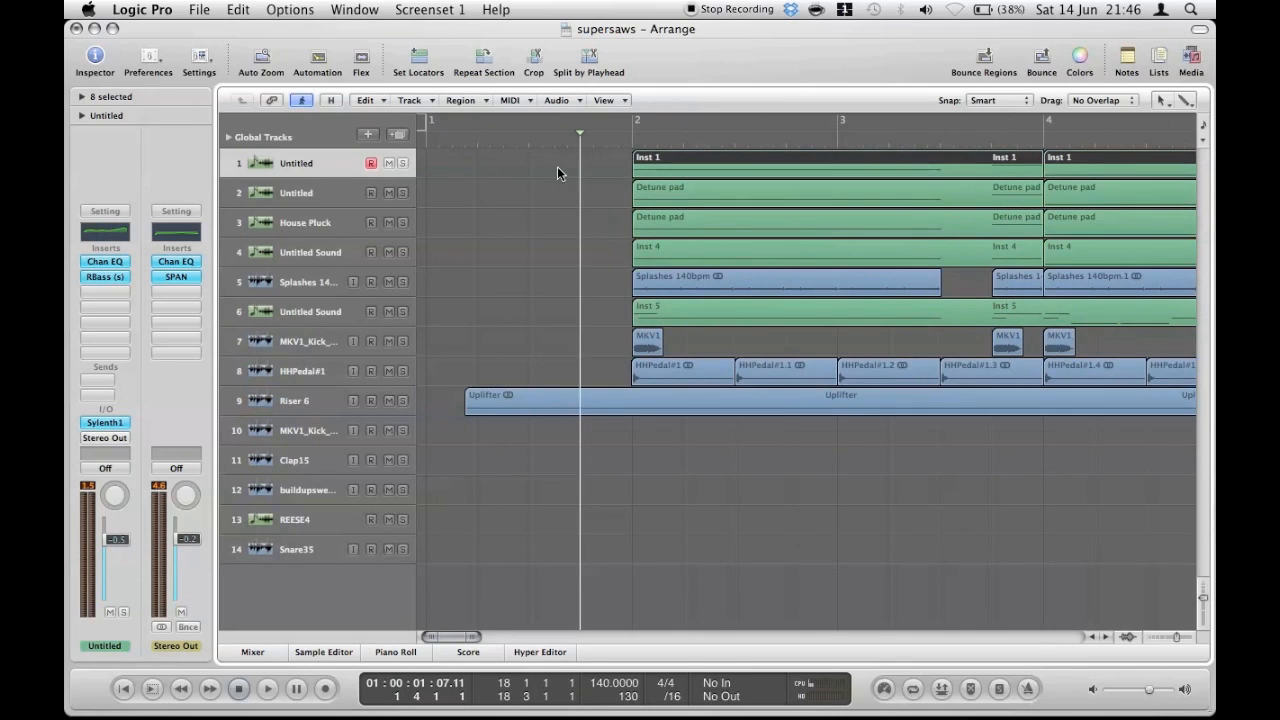
key(space)
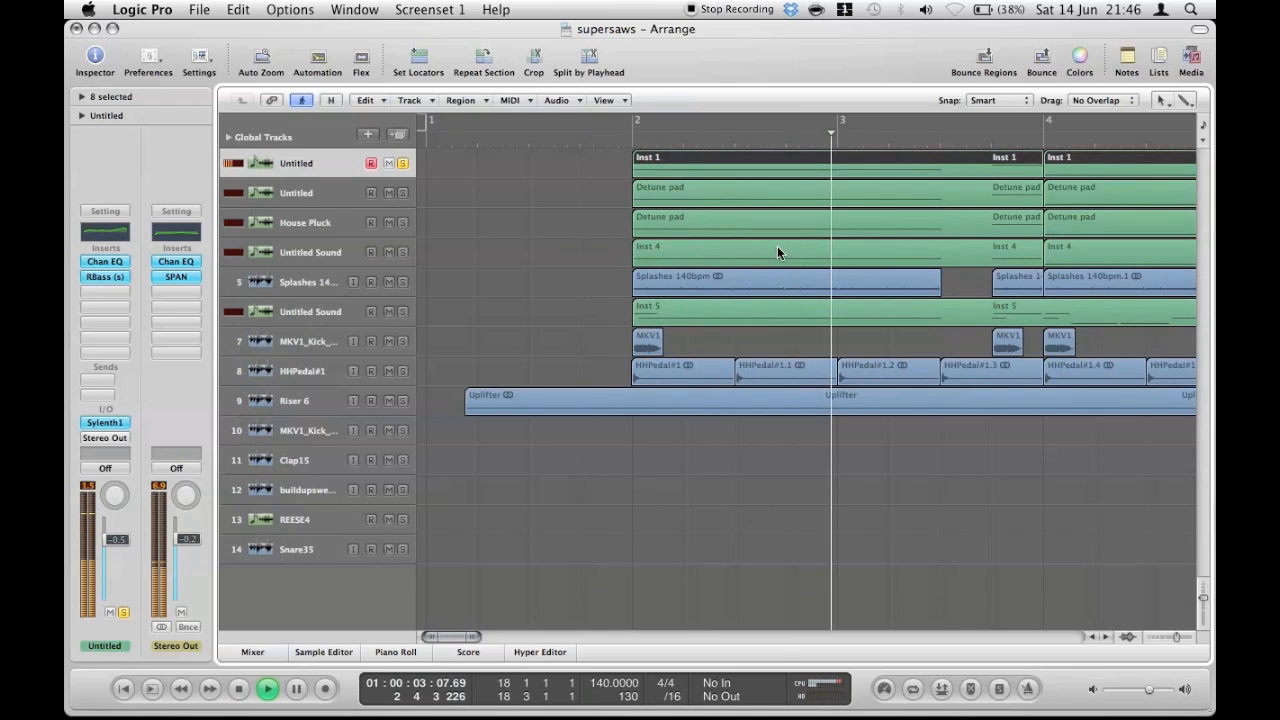
key(space)
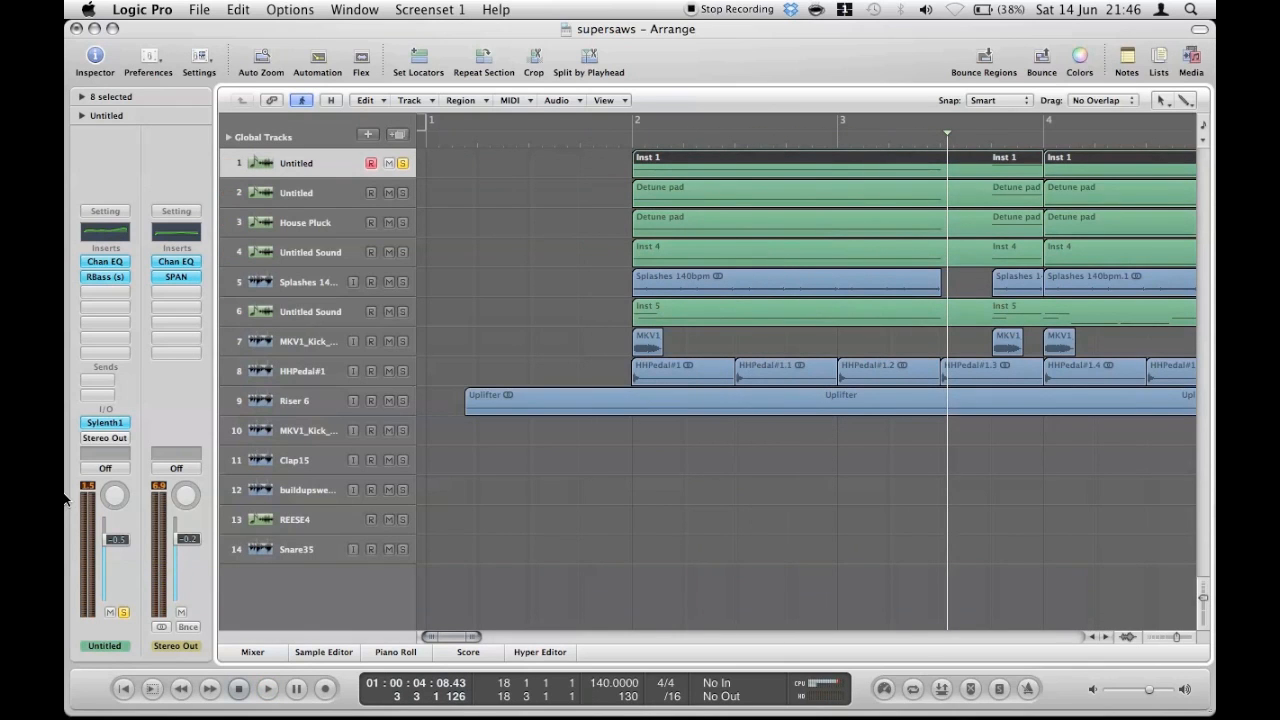
Step: Open track 1's Sylenth1 and choose Pitch AB as the first destination of Mod Env 1
click(104, 423)
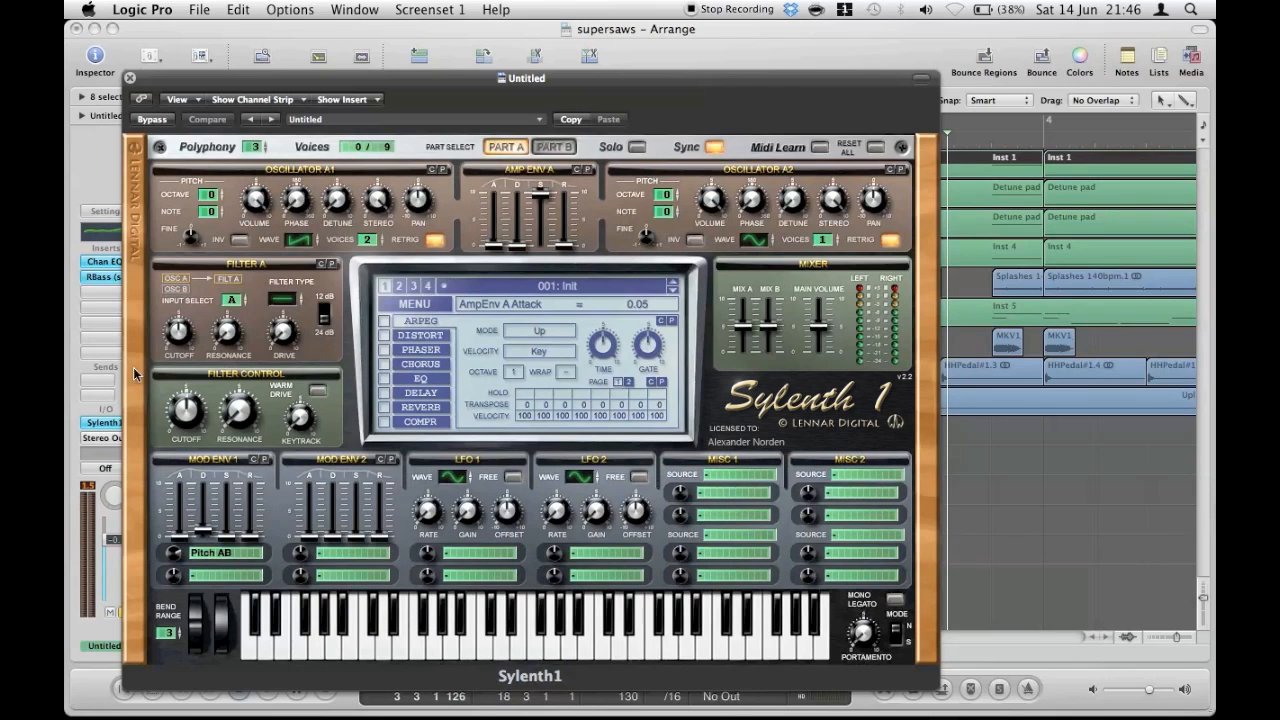
click(300, 241)
click(210, 556)
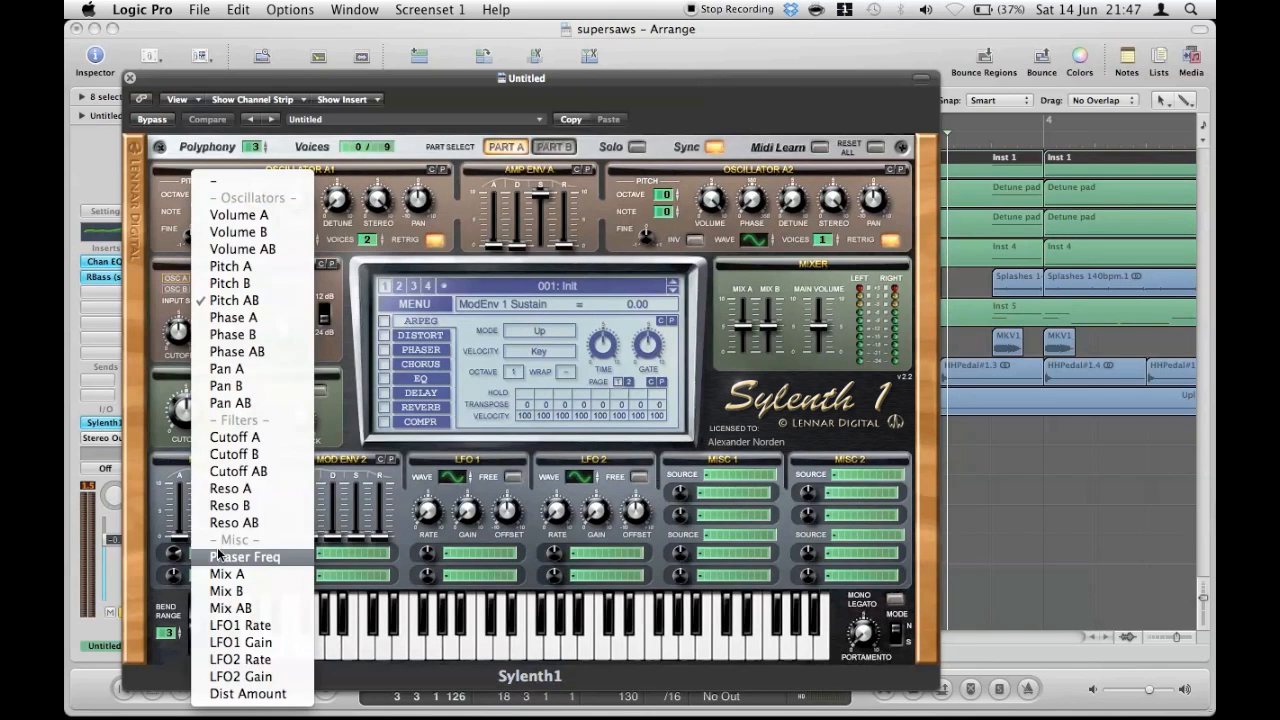
click(286, 300)
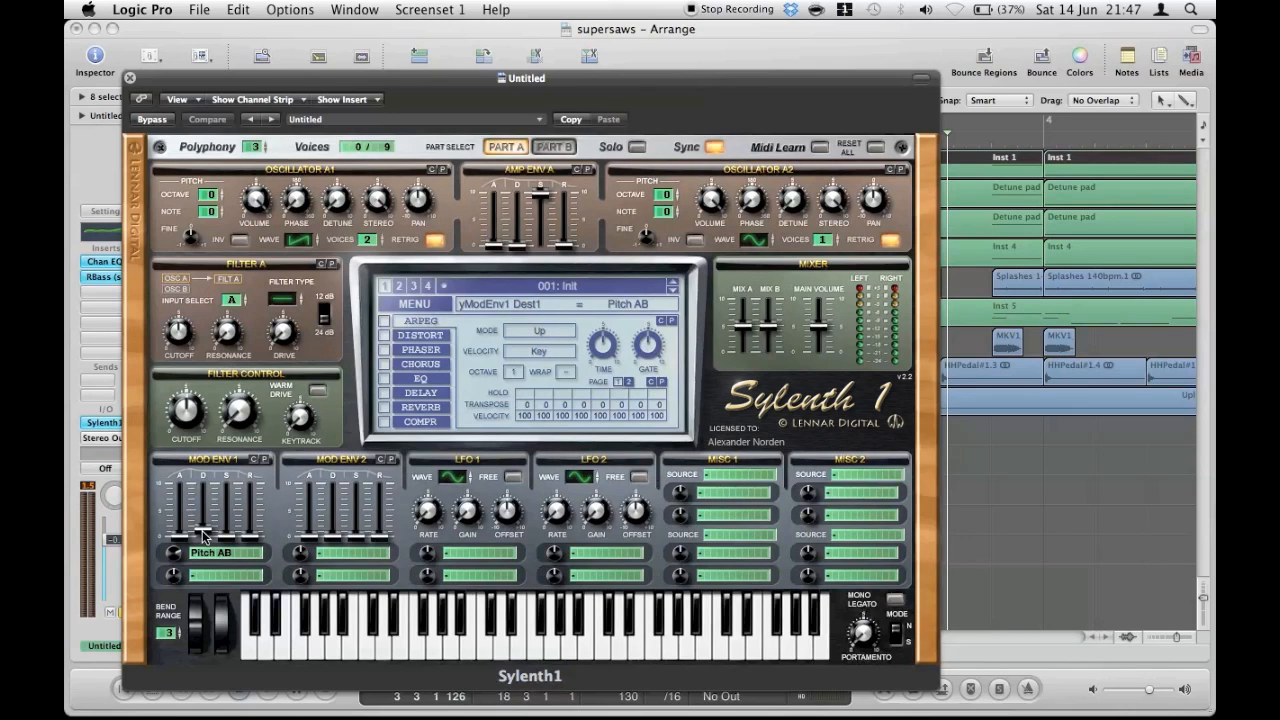
Step: Show the musical typing keyboard, lower its octave to 0 and play test notes on the bass sound
key(super+k)
key(a)
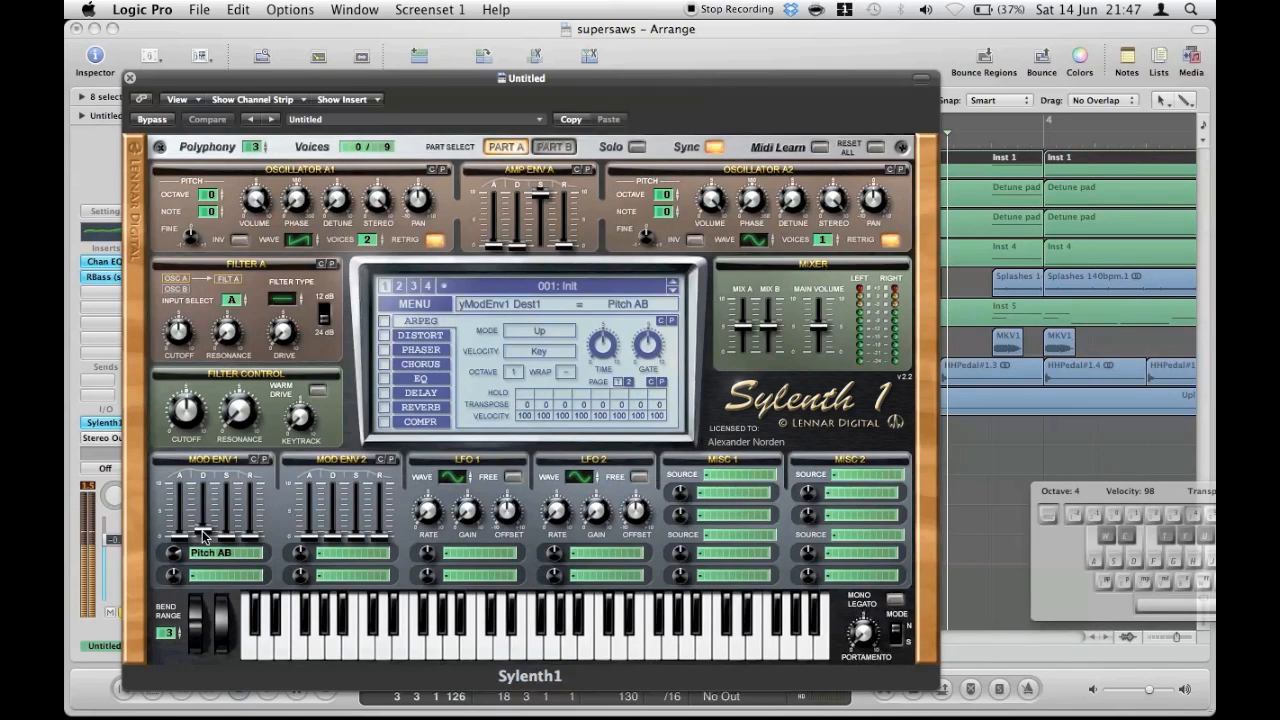
key(2)
key(a)
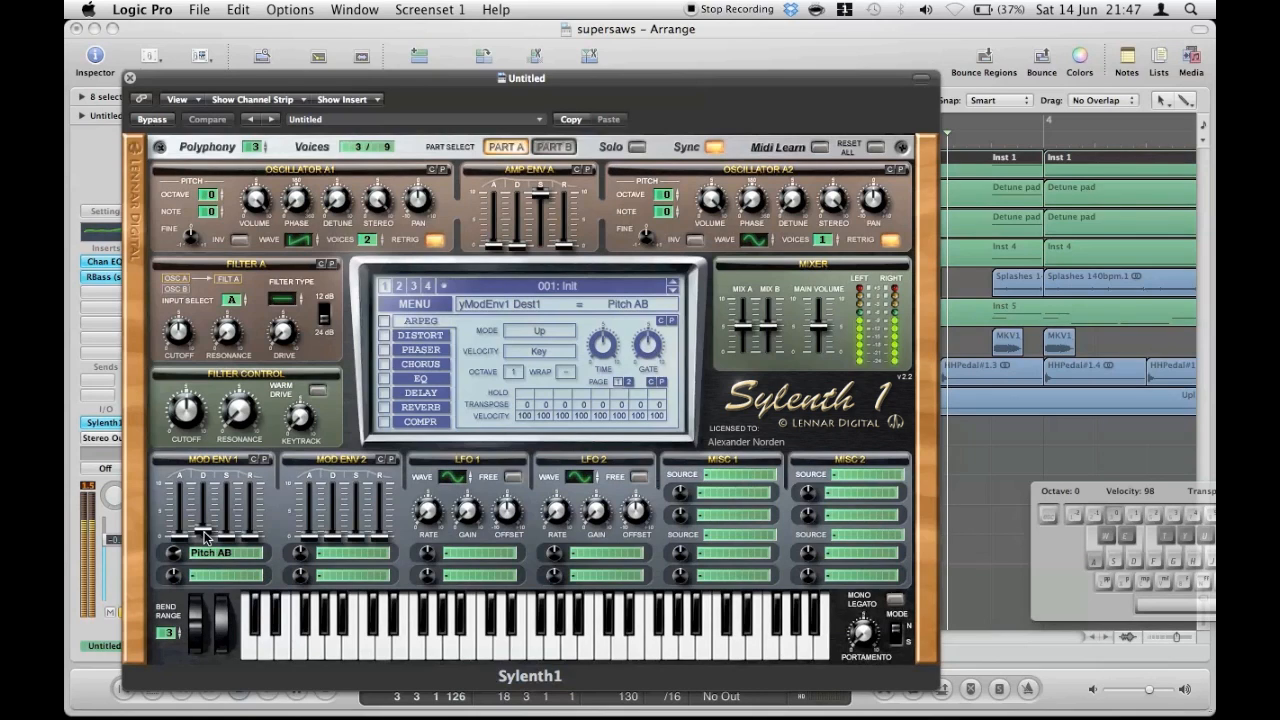
key(g)
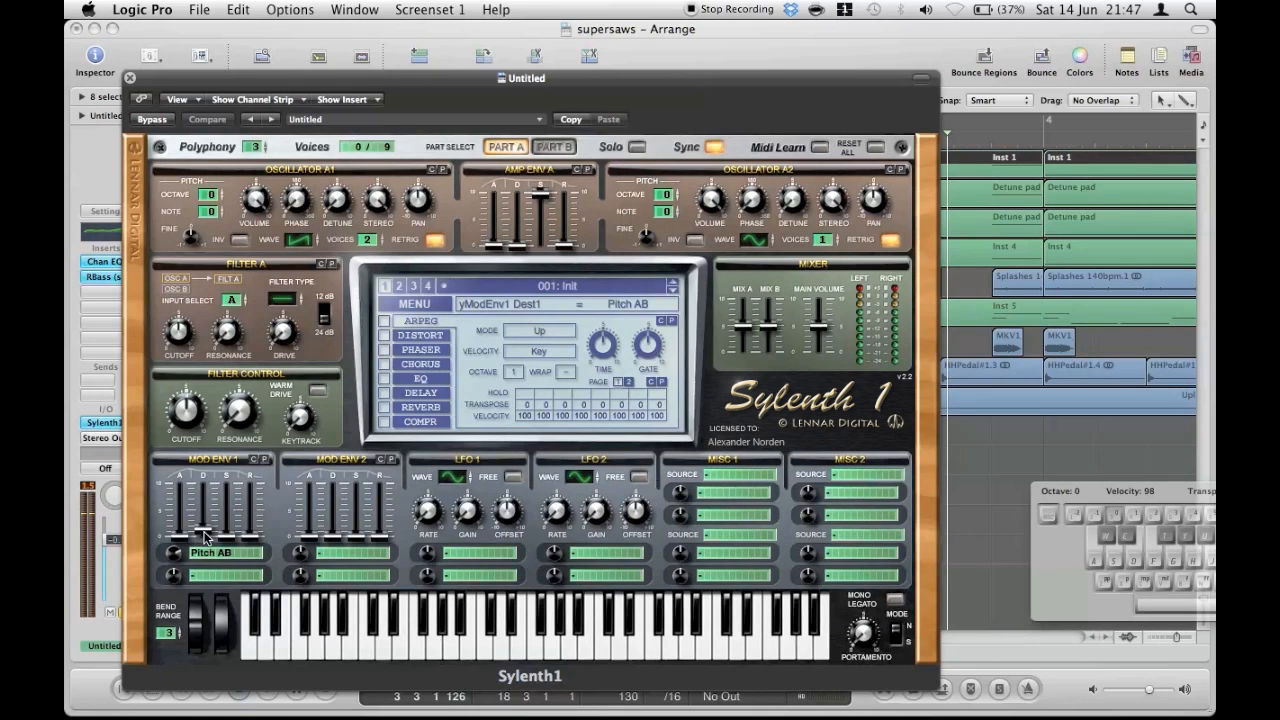
Step: Set the Mod Env 1 decay to 1.49 and close Sylenth1
mouse_move(205, 537)
mouse_down()
mouse_move(205, 494)
mouse_move(222, 542)
mouse_move(224, 528)
mouse_up()
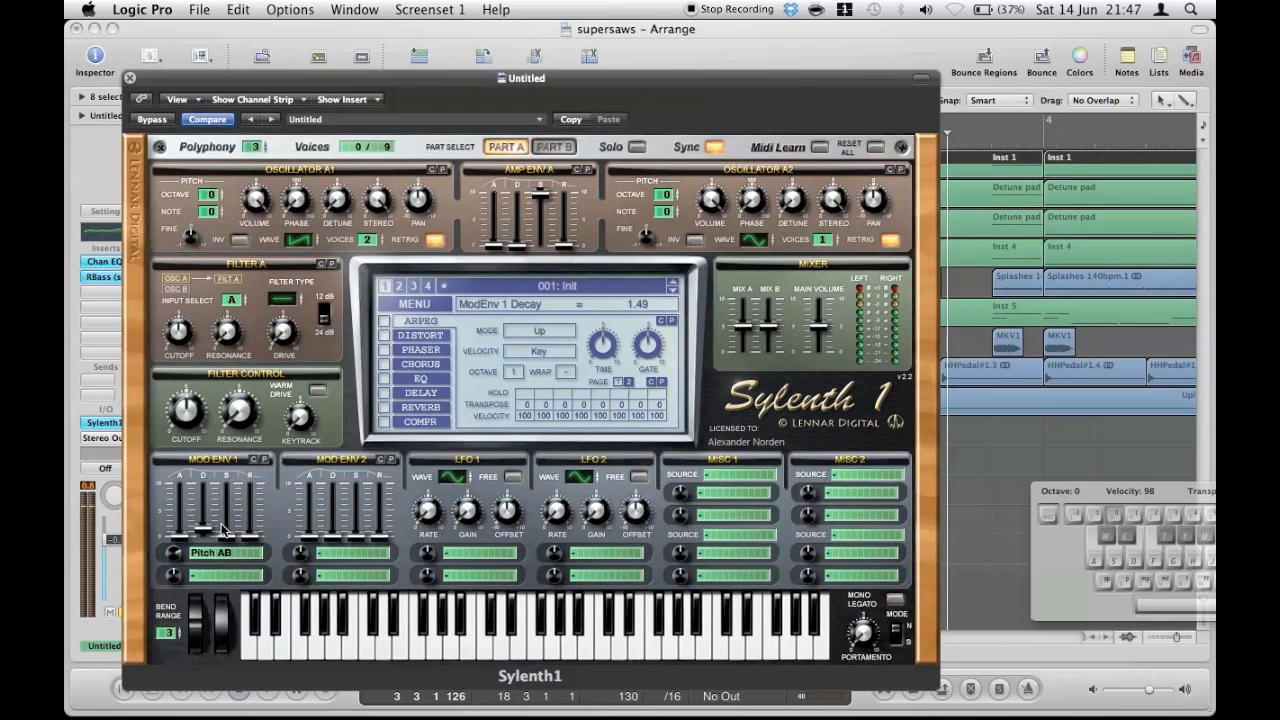
click(130, 78)
click(478, 235)
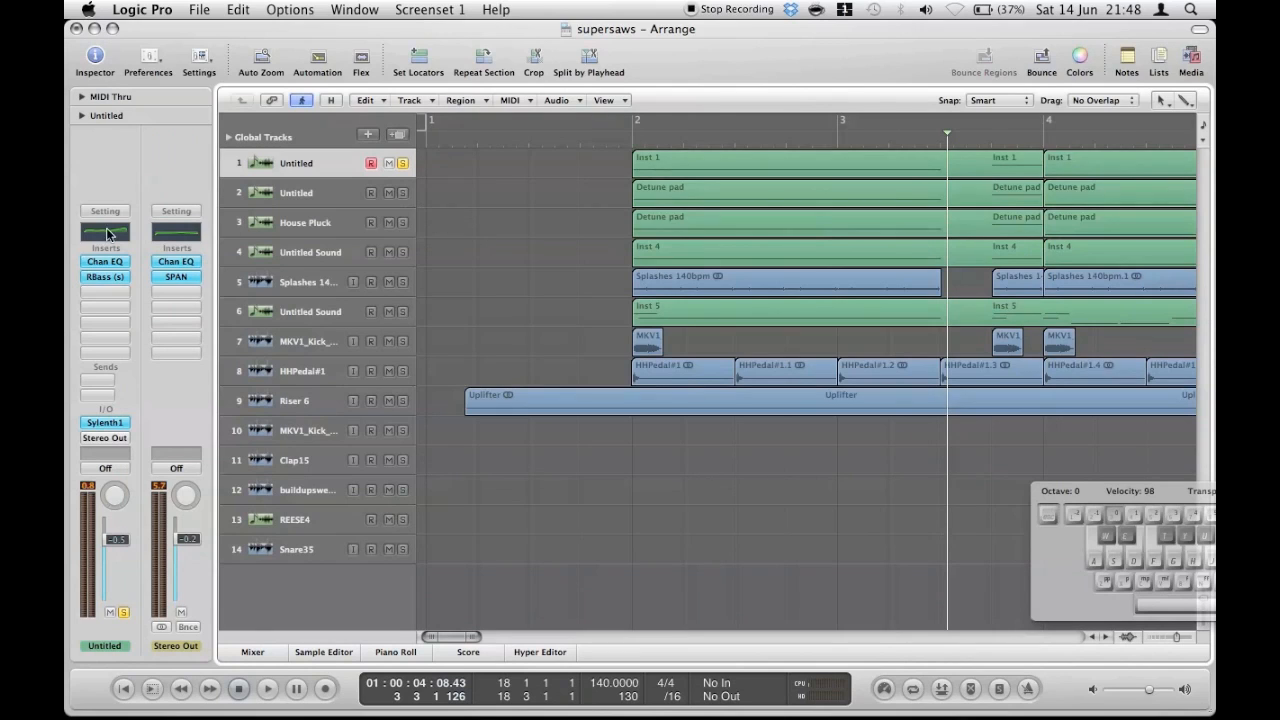
Step: Review the Channel EQ curve on track 1, and open its RBass insert to play a test note through it
click(105, 262)
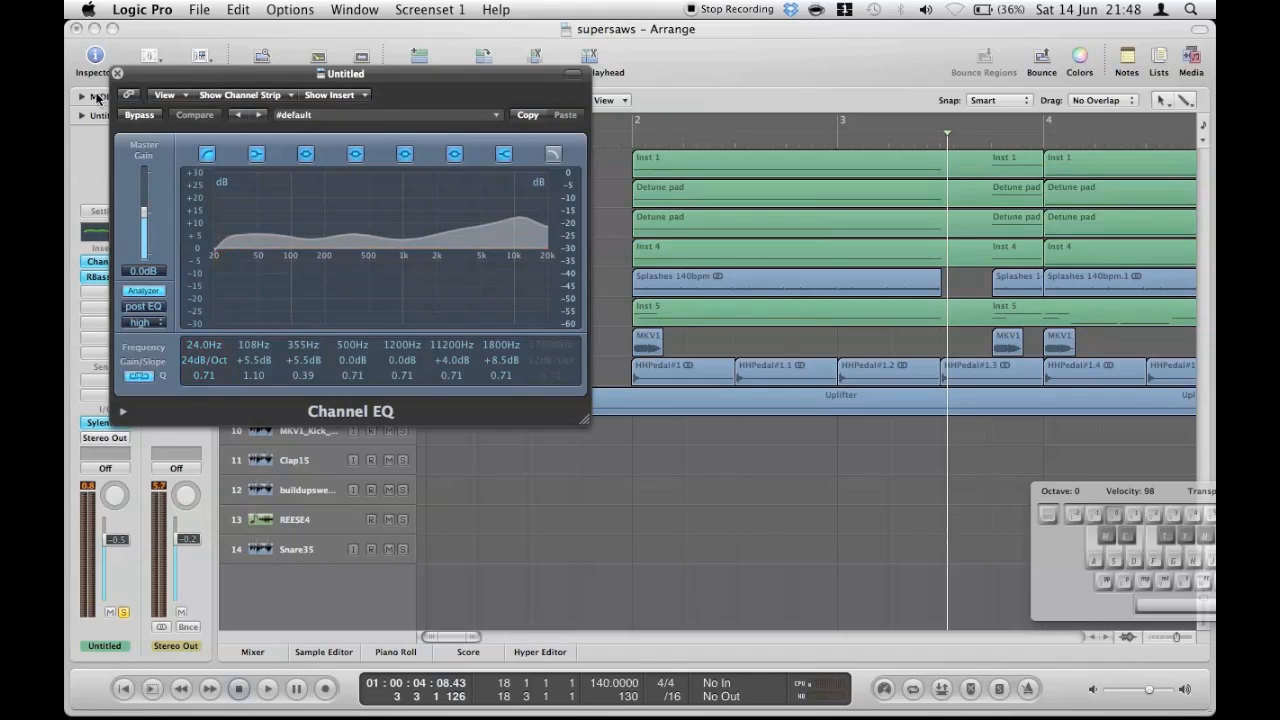
click(117, 73)
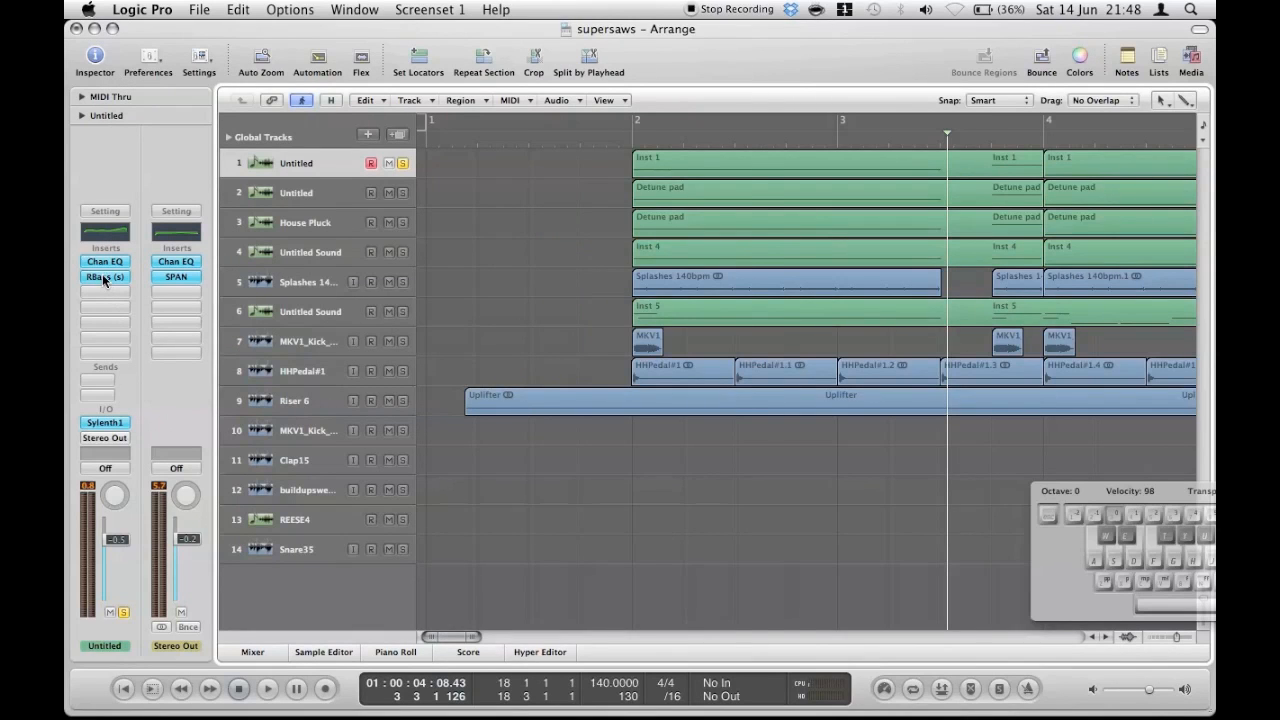
click(103, 276)
drag(628, 162, 503, 169)
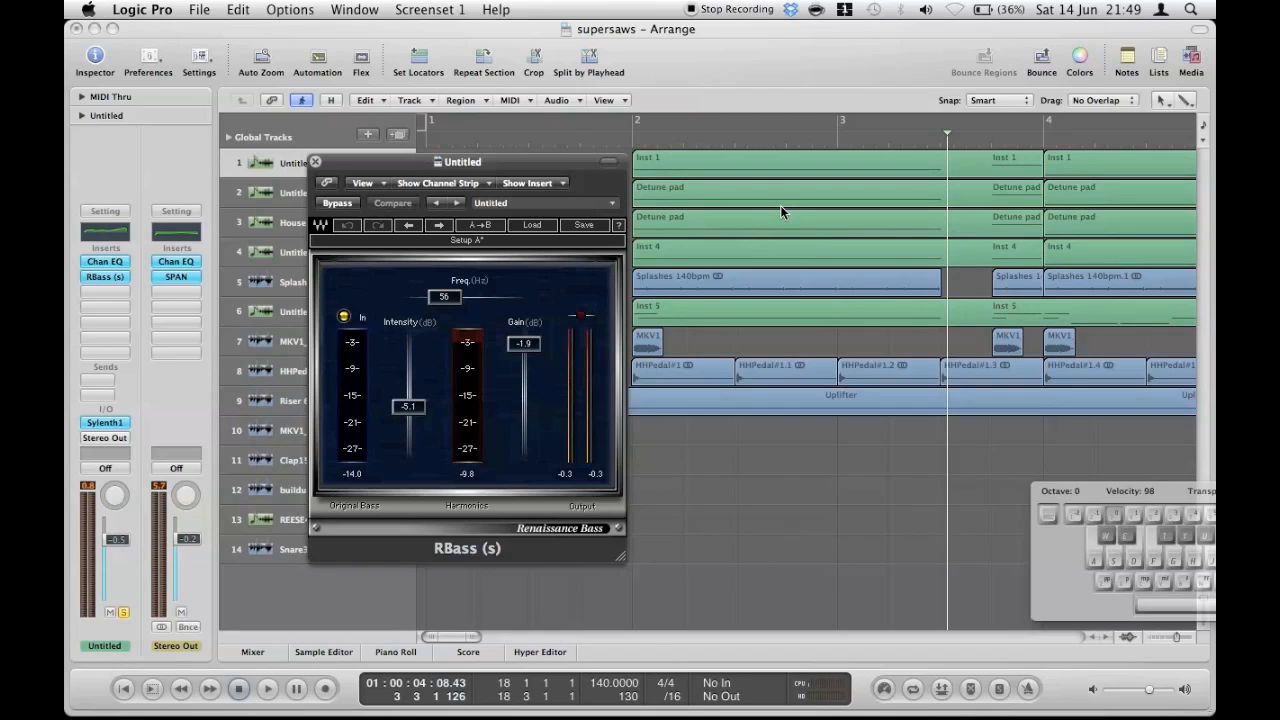
key(a)
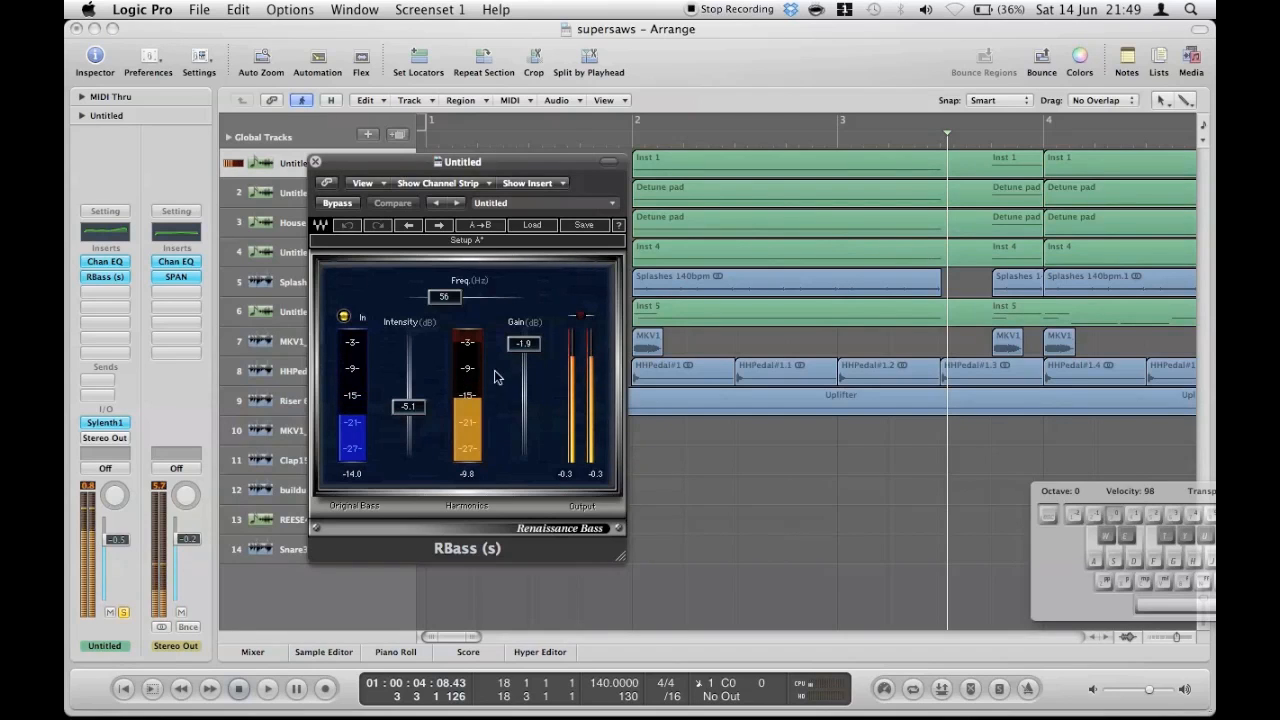
Step: Reset the RBass gain to 0.0 dB for a test note, return it to -1.9 dB and close the plug-in
alt+click(524, 343)
key(a)
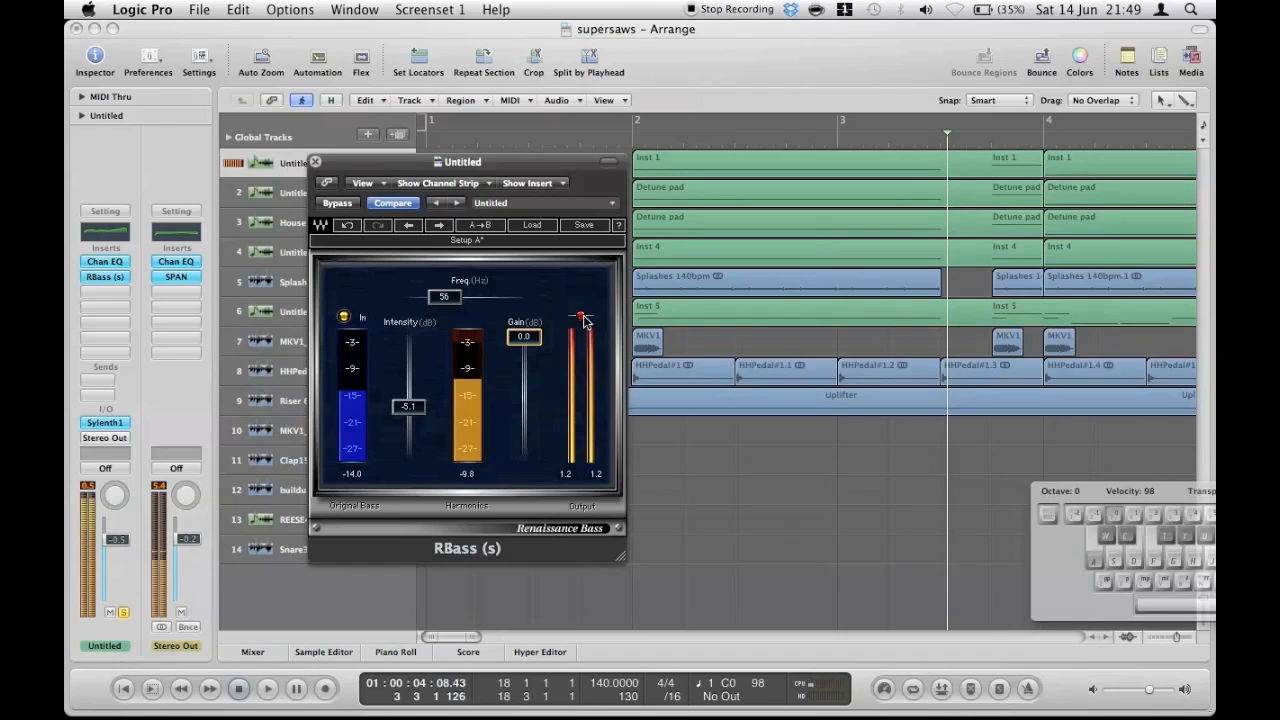
drag(524, 336, 526, 350)
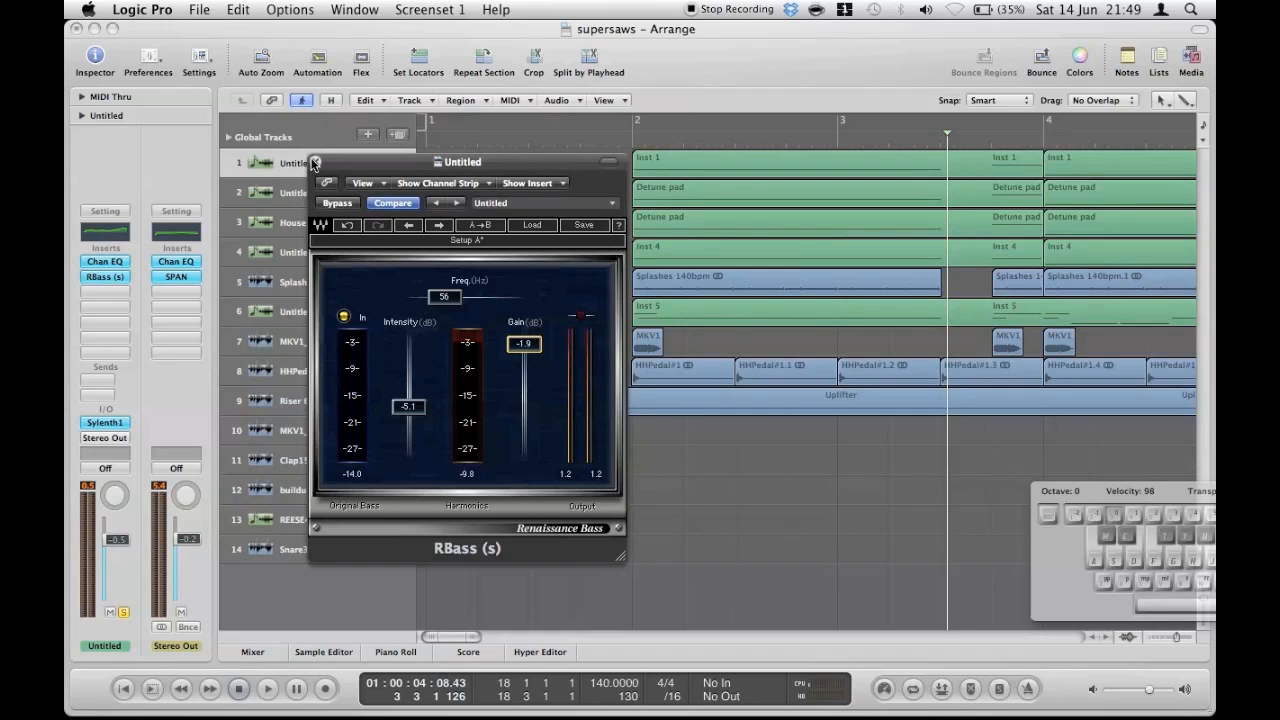
click(315, 162)
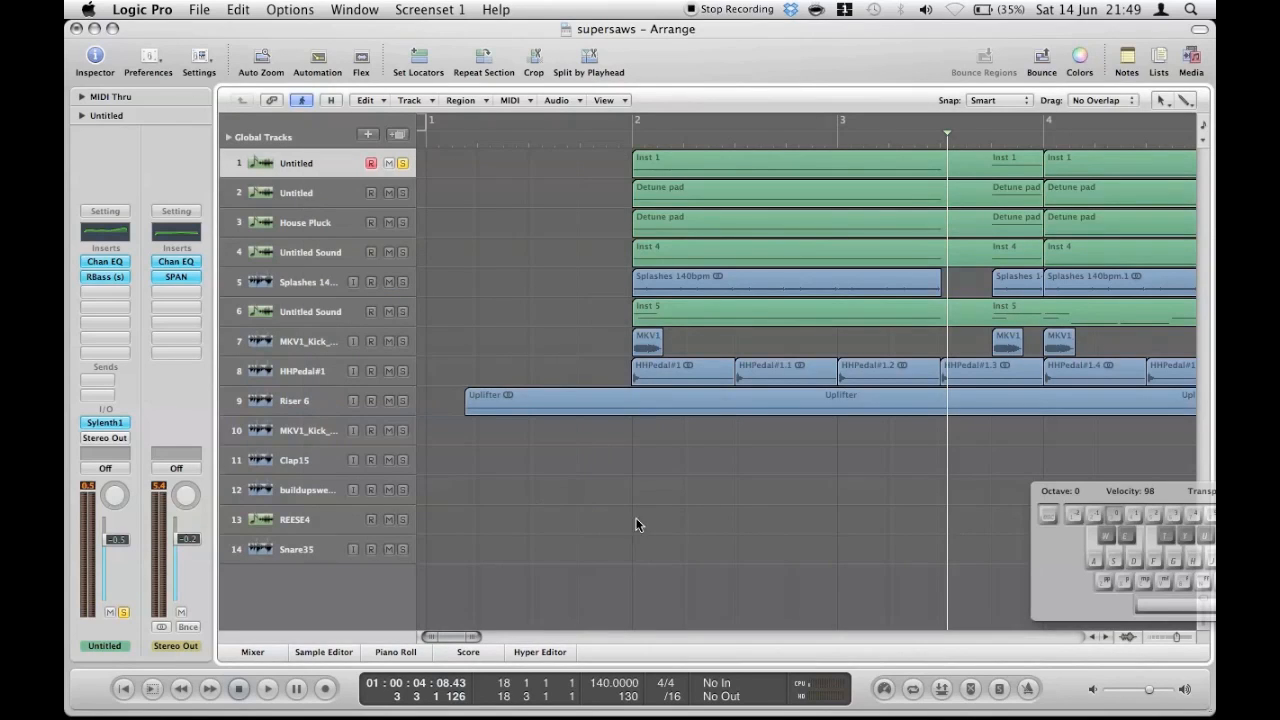
Step: Rename track 1 to BASS
click(314, 163)
double_click(303, 166)
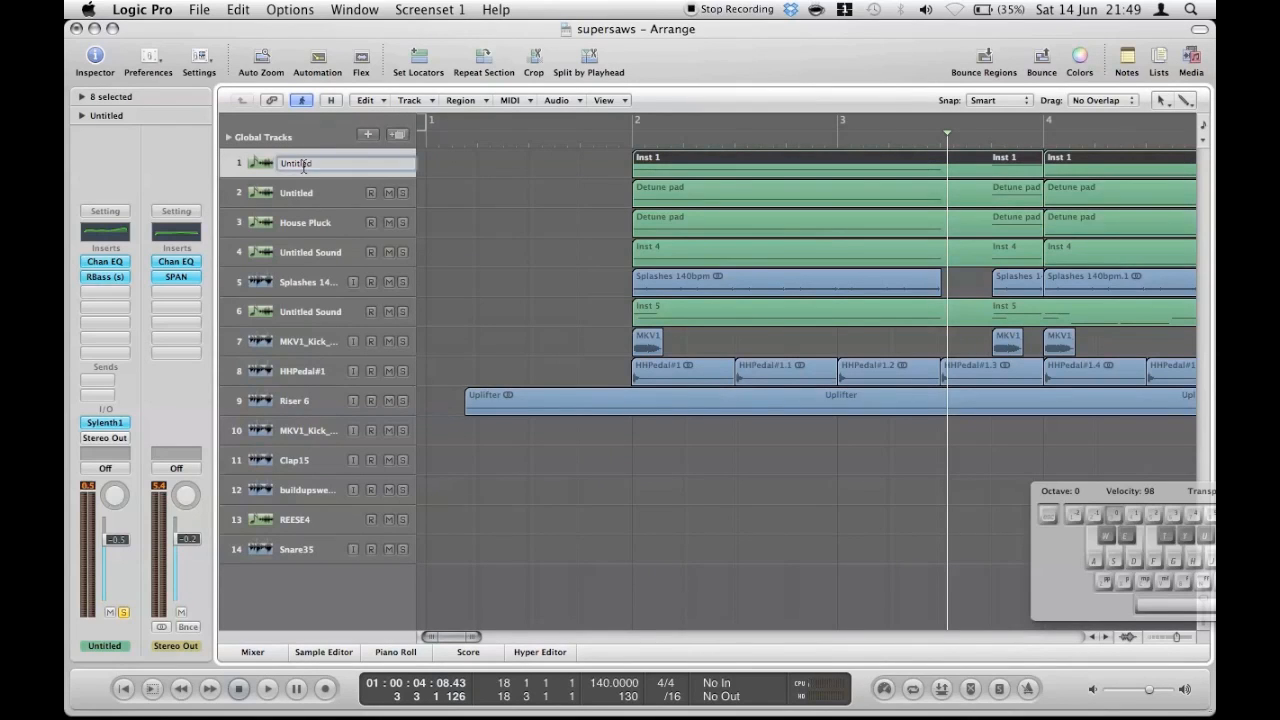
text(S)
text(ASS)
click(500, 203)
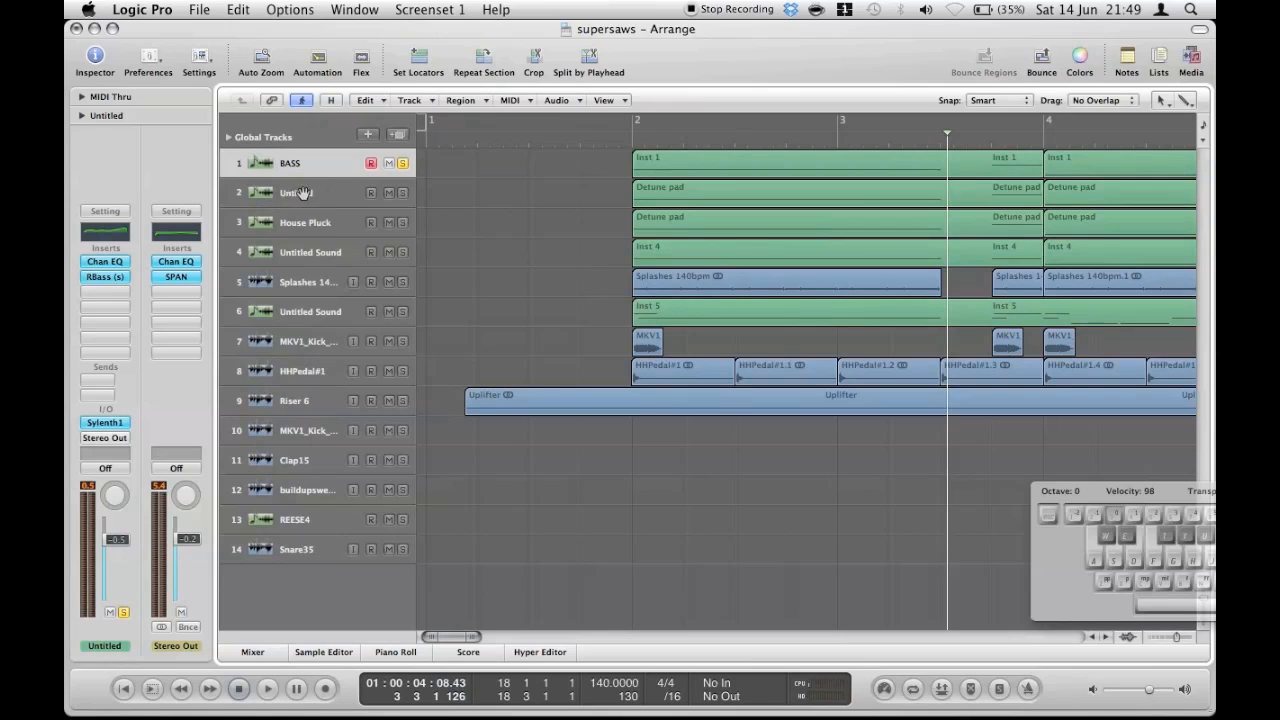
Step: Solo track 2 and House Pluck and play them together from just before bar 2
click(332, 190)
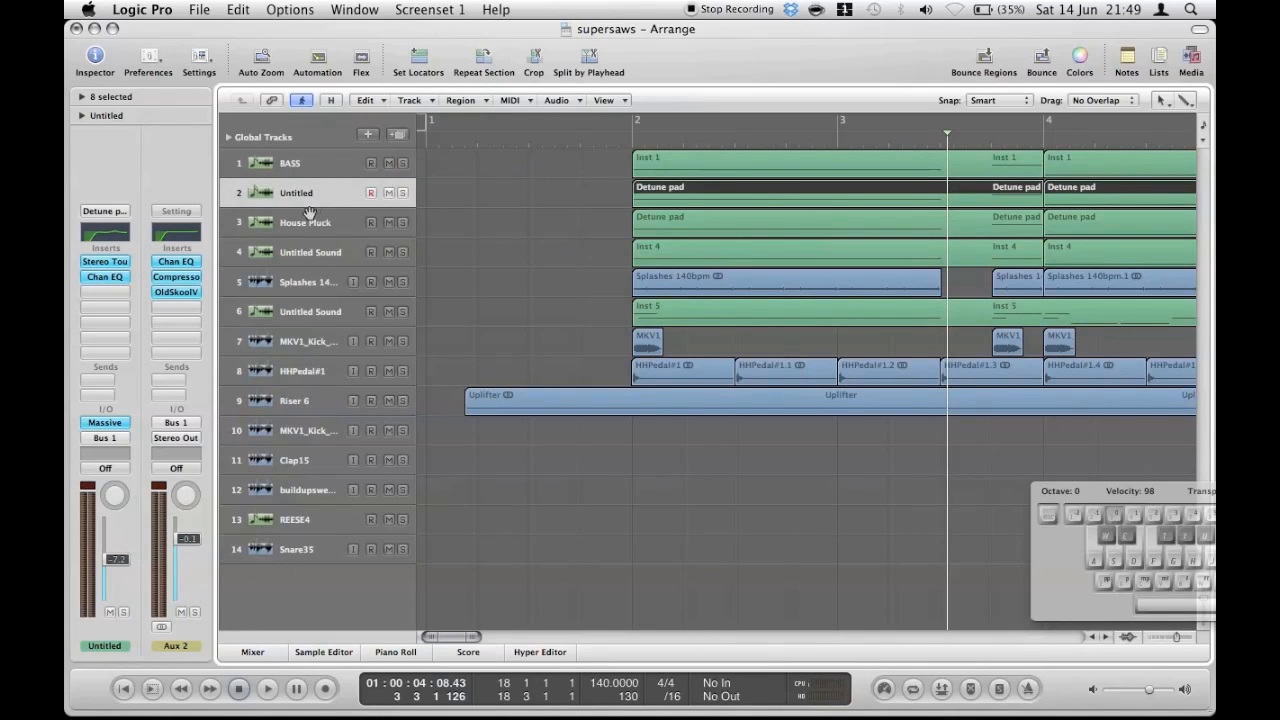
click(303, 224)
click(296, 200)
click(296, 222)
click(296, 203)
click(404, 193)
click(403, 223)
click(628, 142)
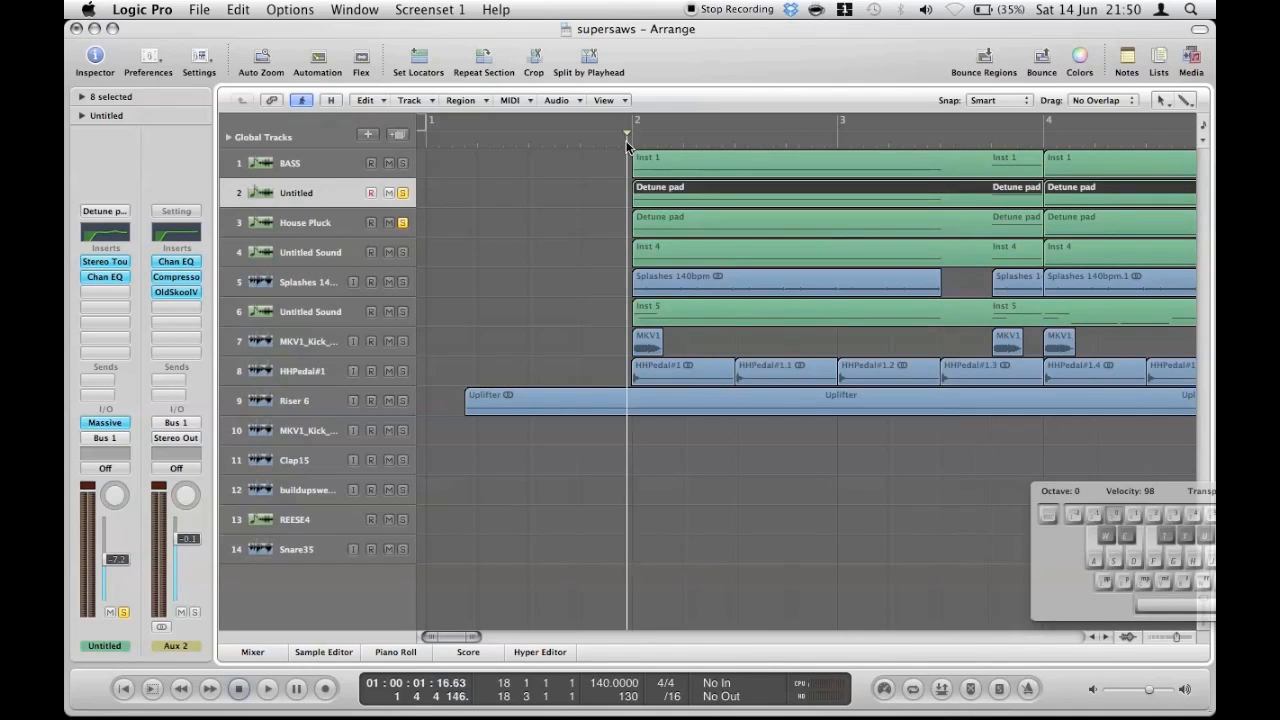
key(space)
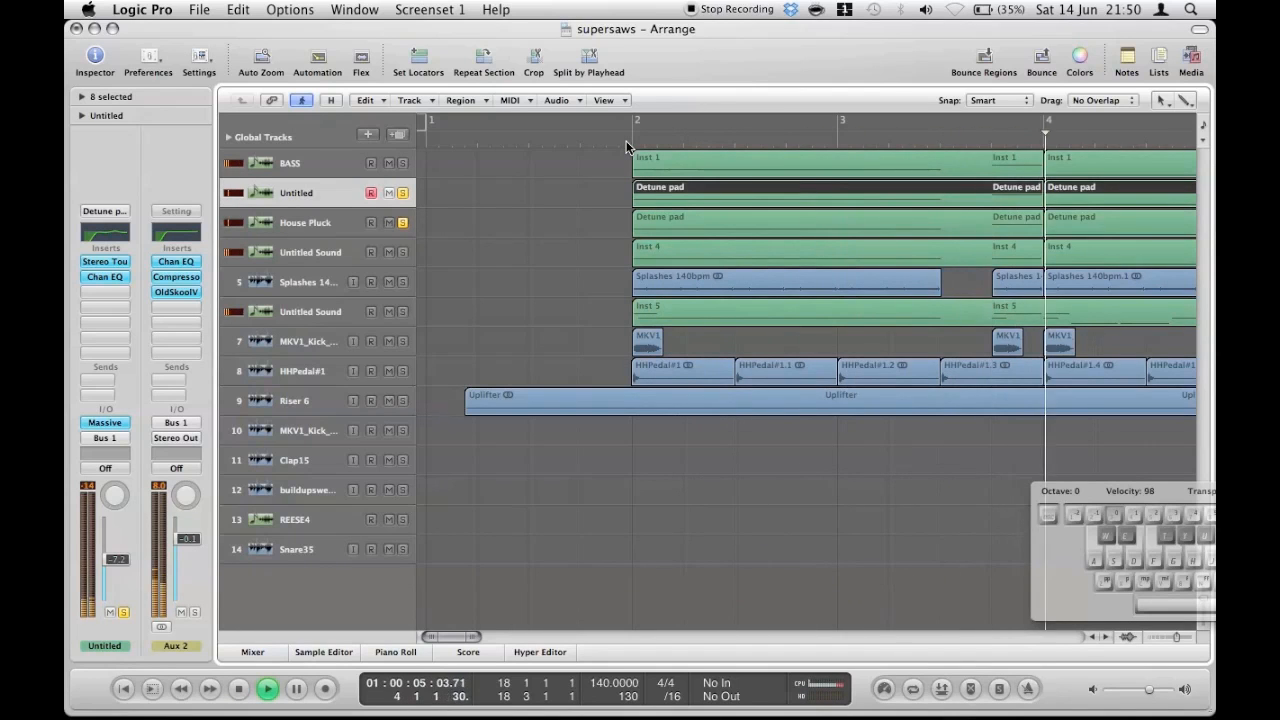
Step: Take House Pluck out of solo and play track 2 on its own from just before bar 2
click(403, 223)
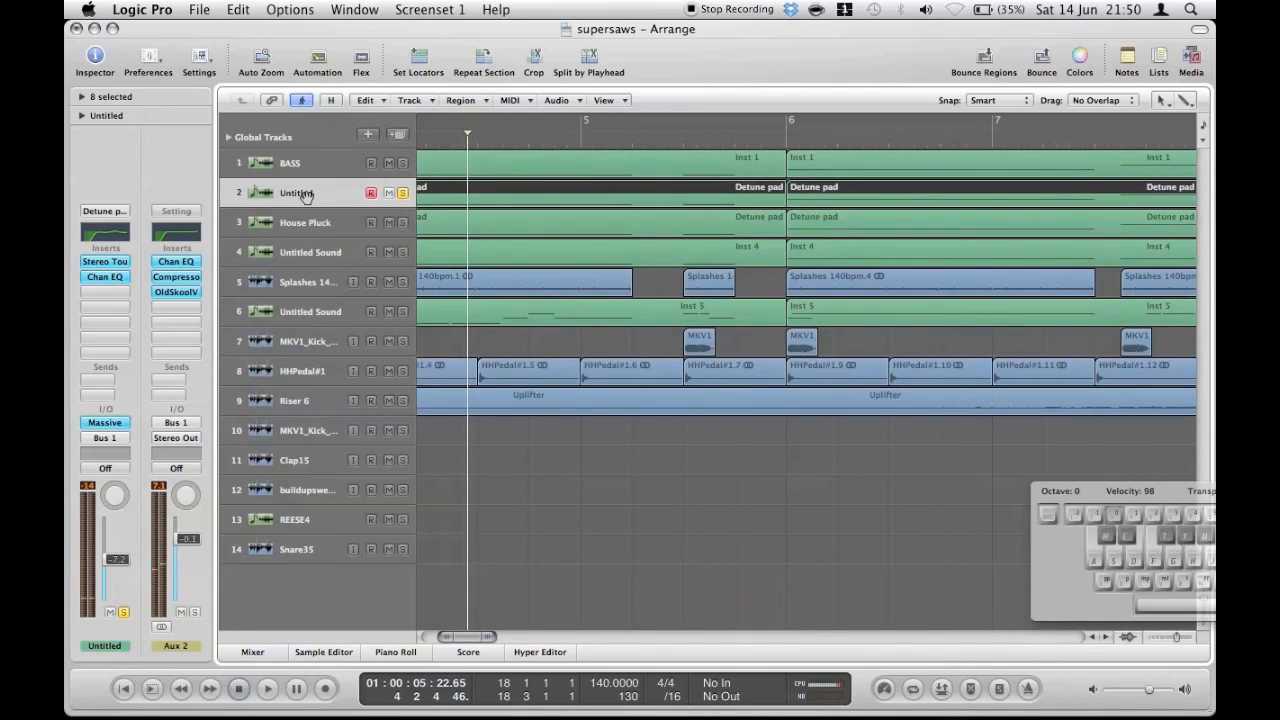
scroll(600, 165, left, 10)
click(522, 145)
click(474, 235)
click(326, 196)
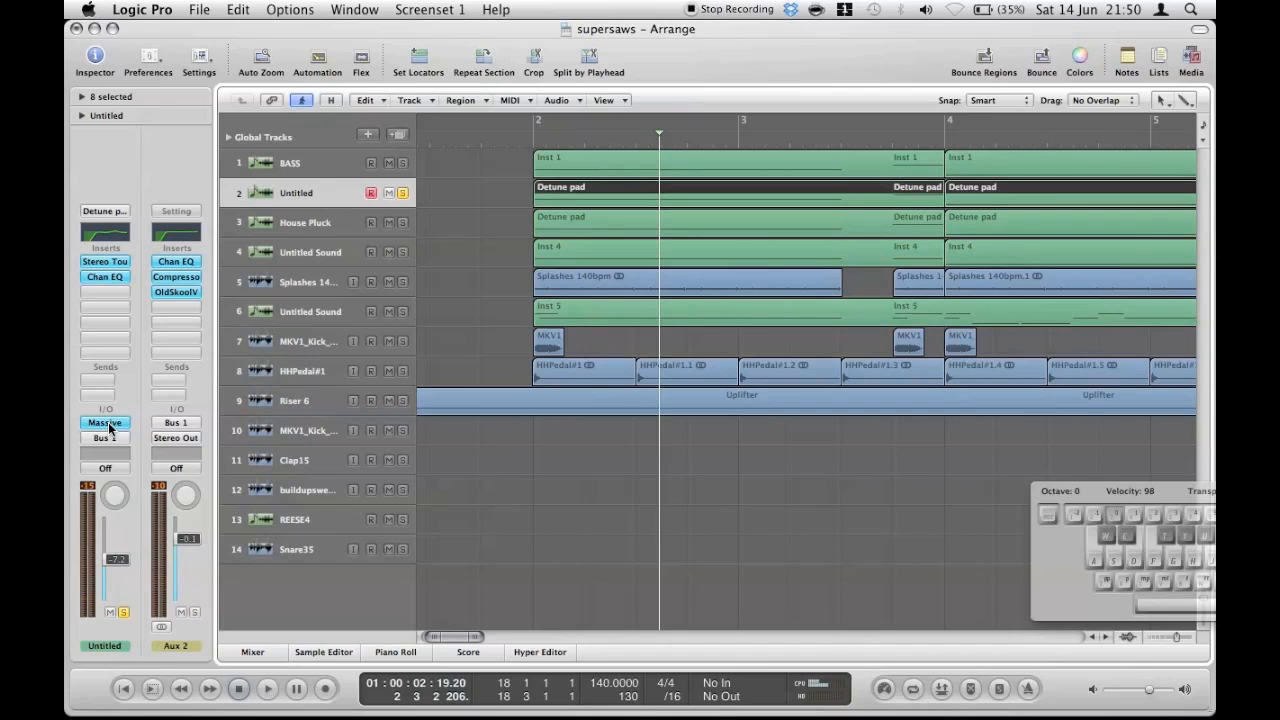
Step: Open Massive on track 2 and review its oscillators, C Tube and Dim Exp effects, and EQ settings
click(105, 424)
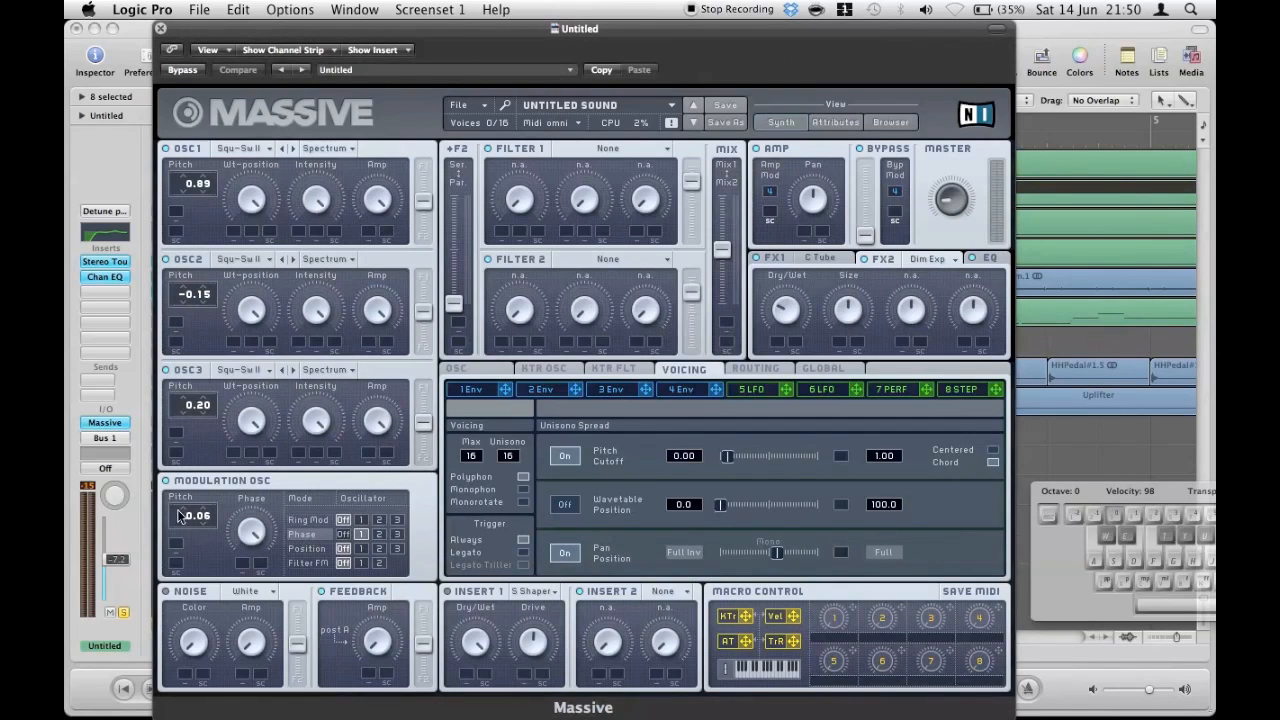
click(807, 255)
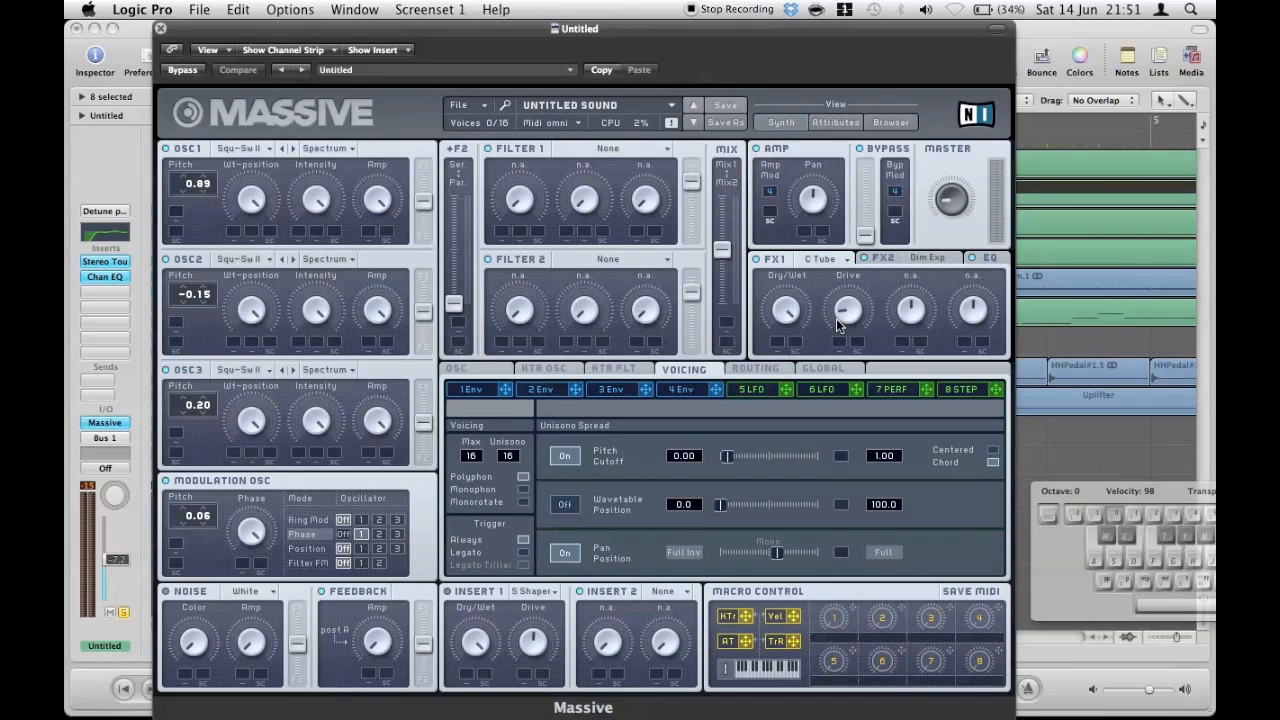
click(916, 256)
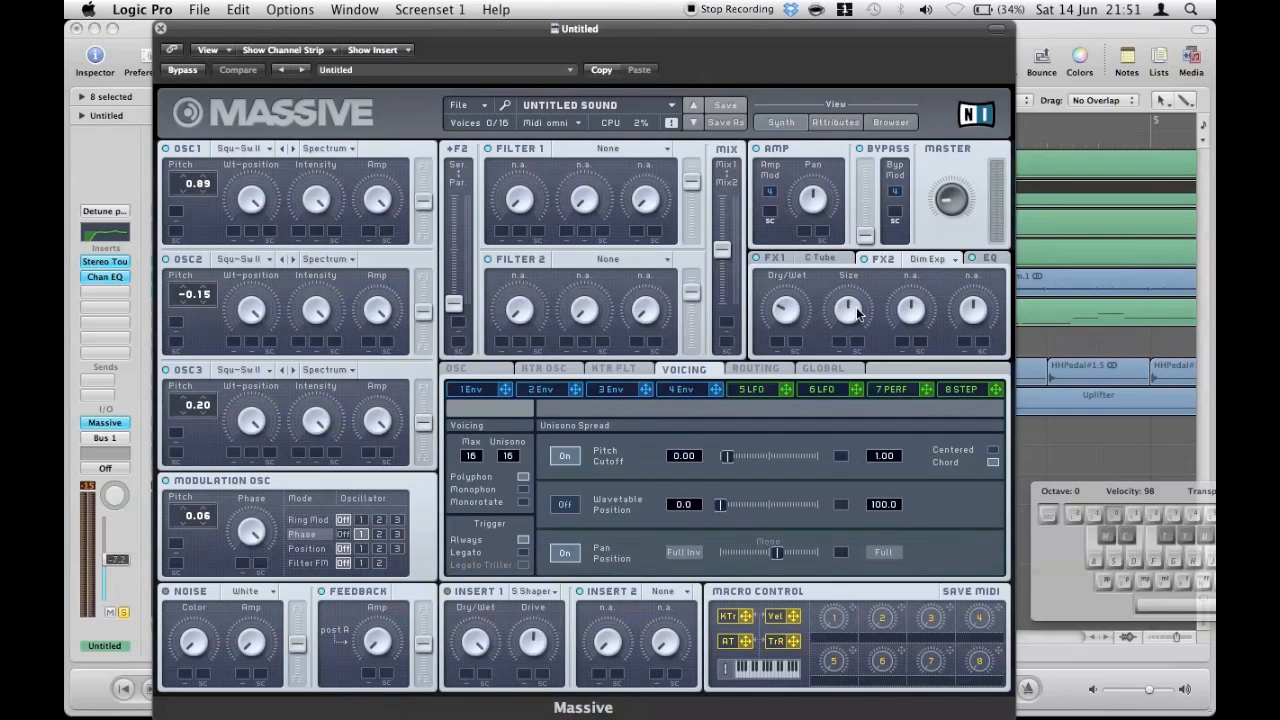
click(990, 258)
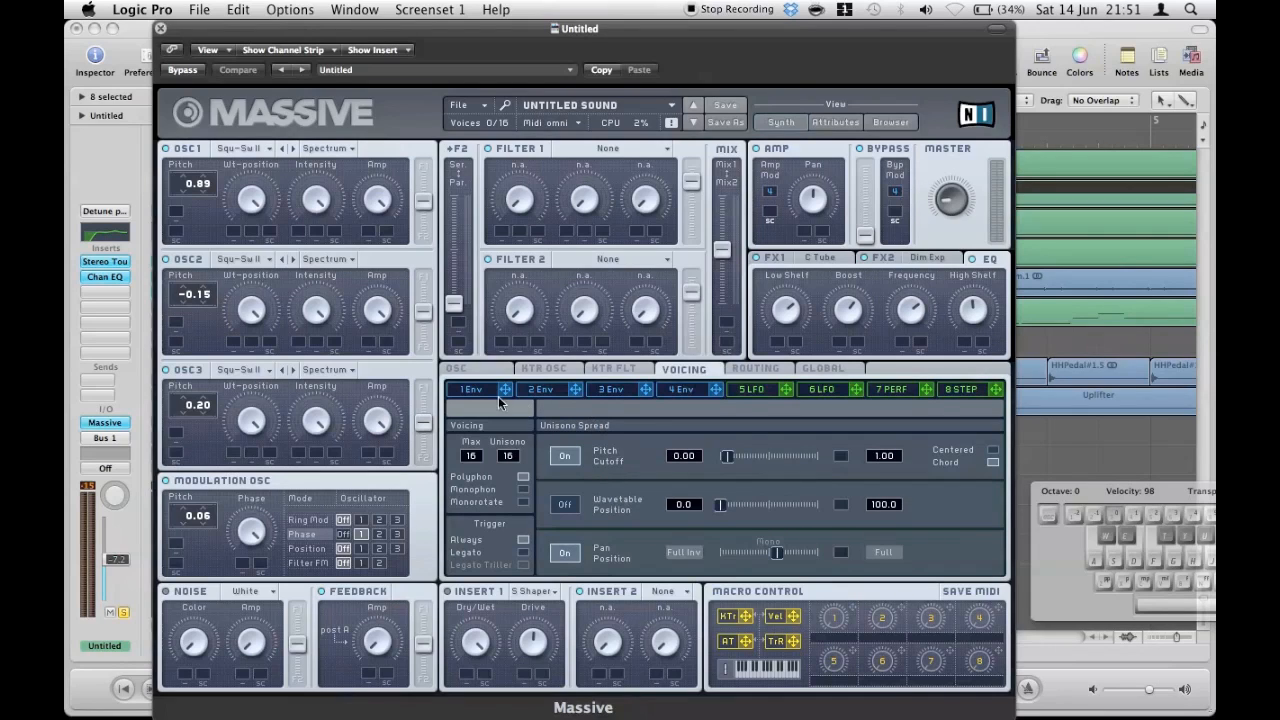
Step: Review Massive's oscillator, voicing, routing and global settings for track 2, and close the synth
click(465, 375)
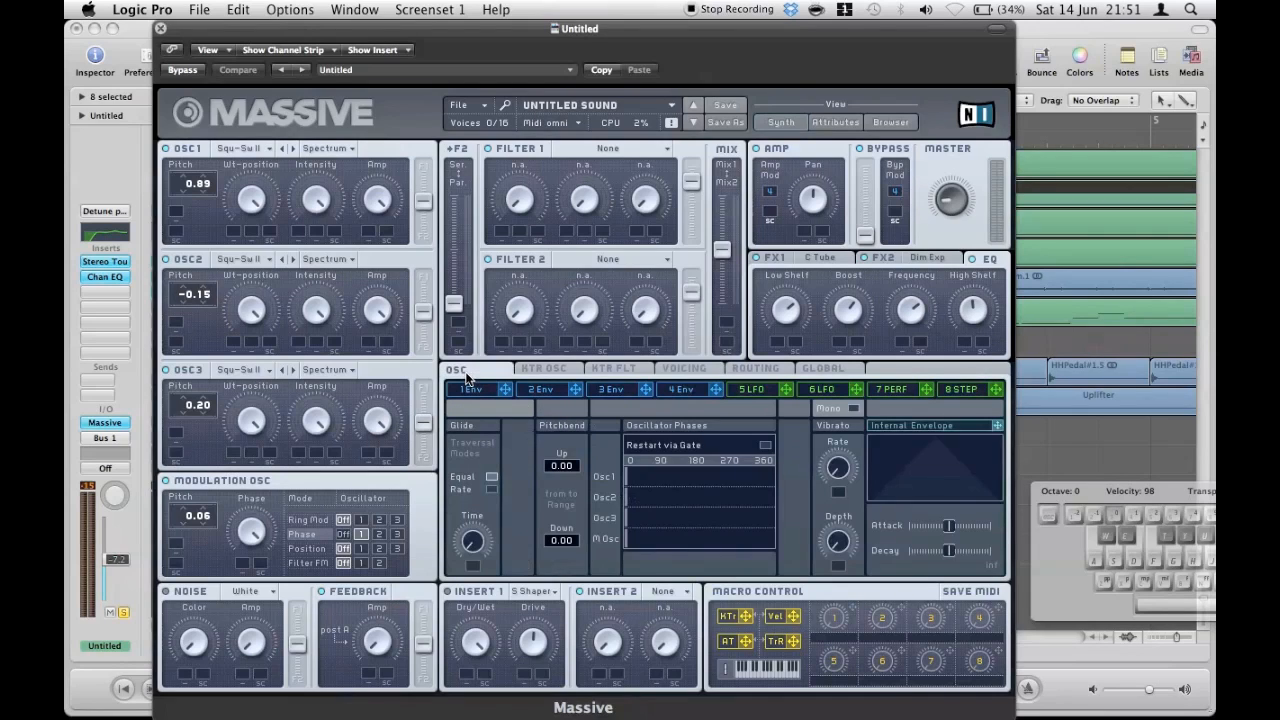
click(707, 370)
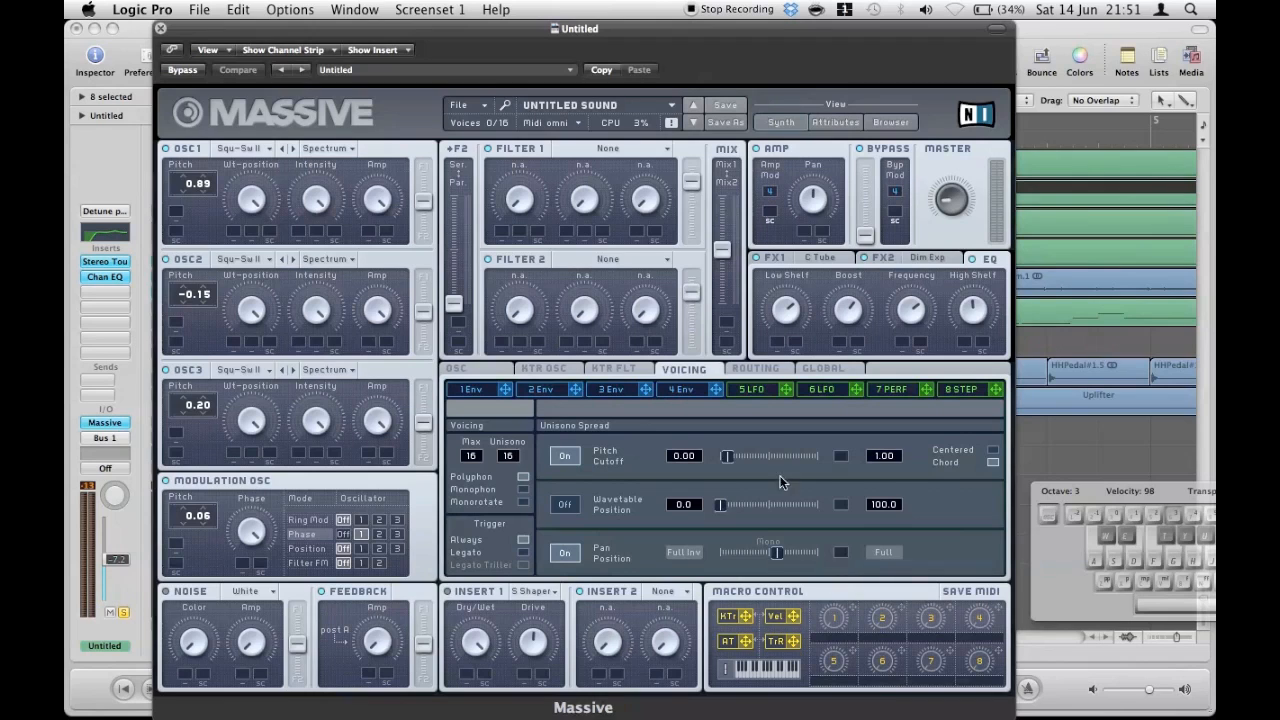
click(761, 372)
click(805, 369)
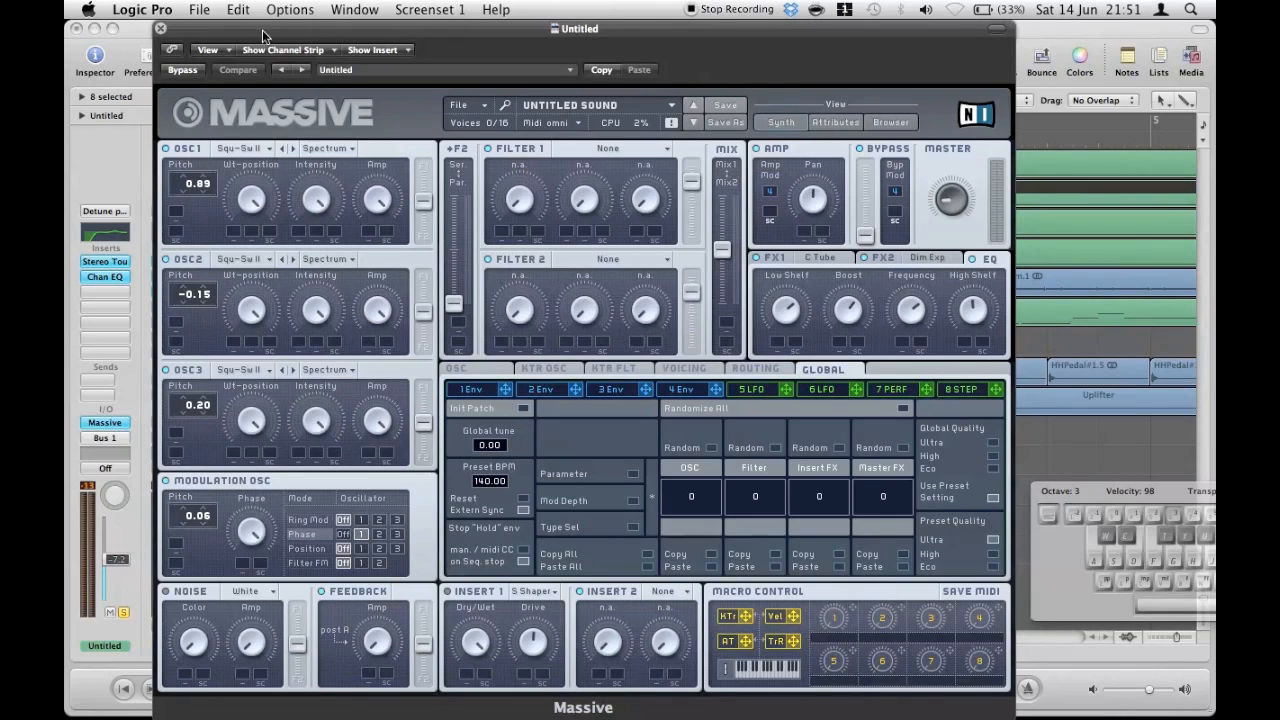
click(161, 29)
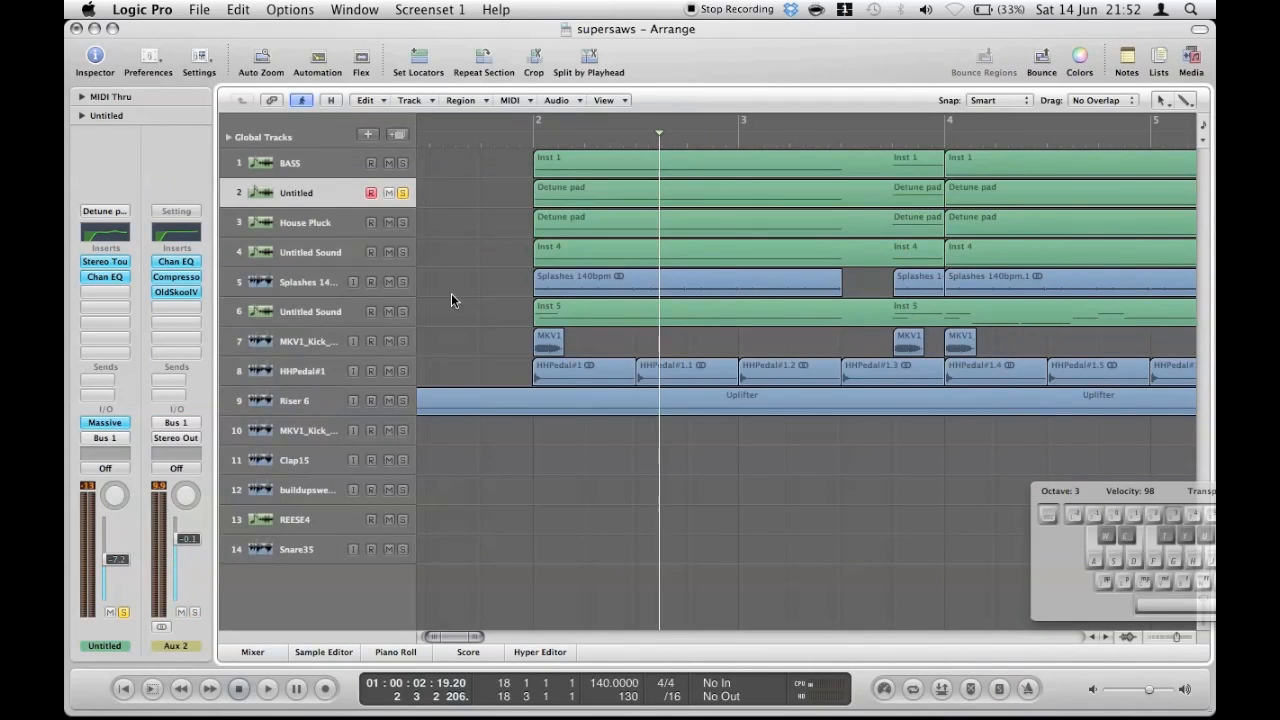
Step: Review track 2's Stereo Touch settings and its Channel EQ curve, playing test notes an octave apart through the EQ
click(99, 262)
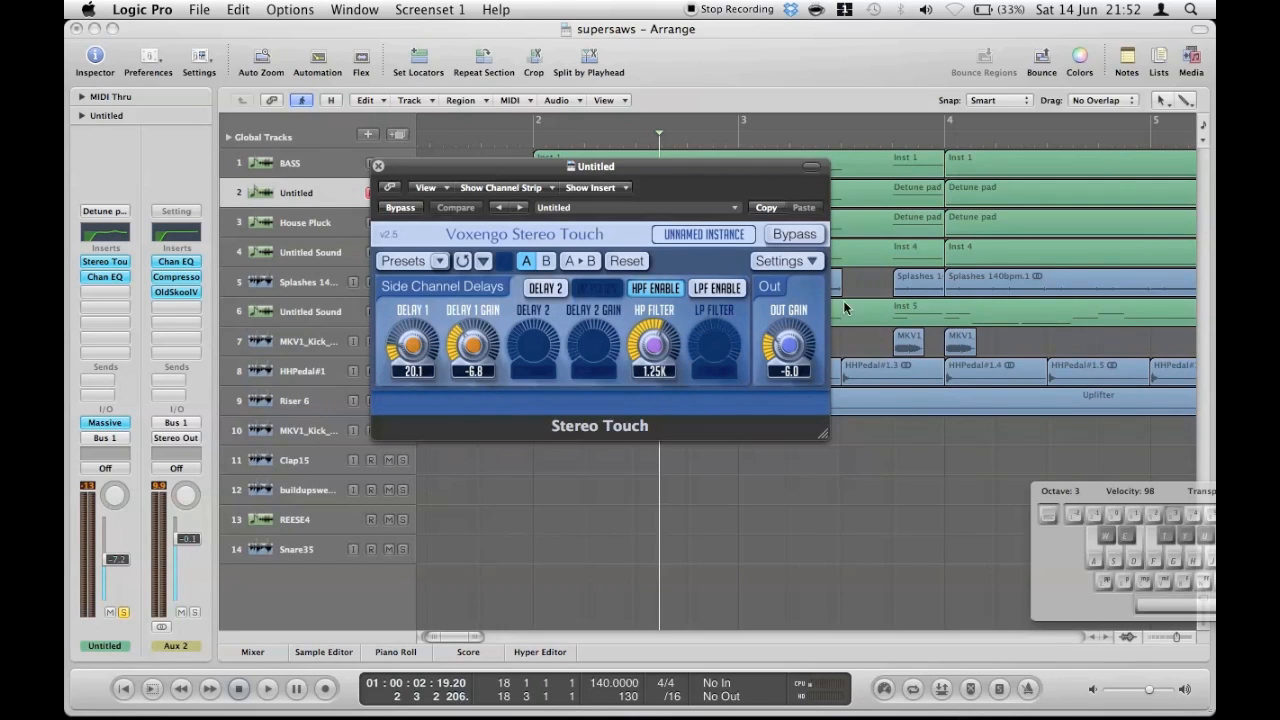
click(376, 166)
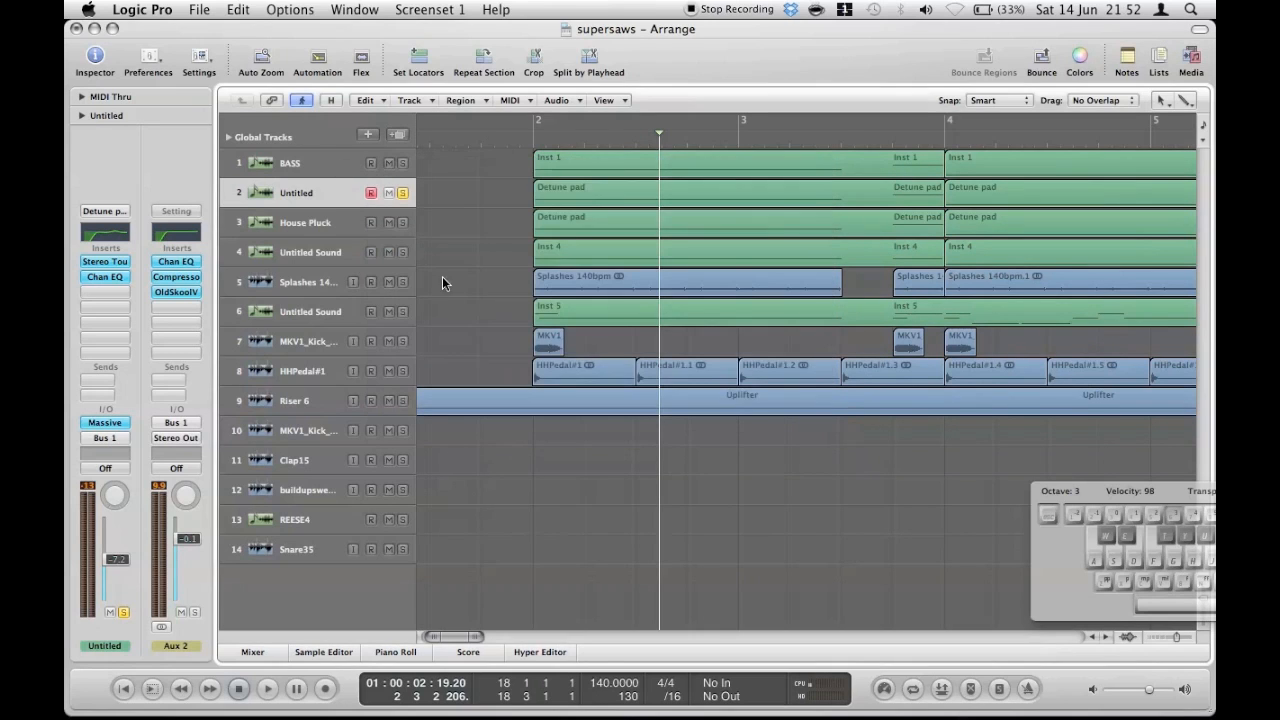
click(111, 280)
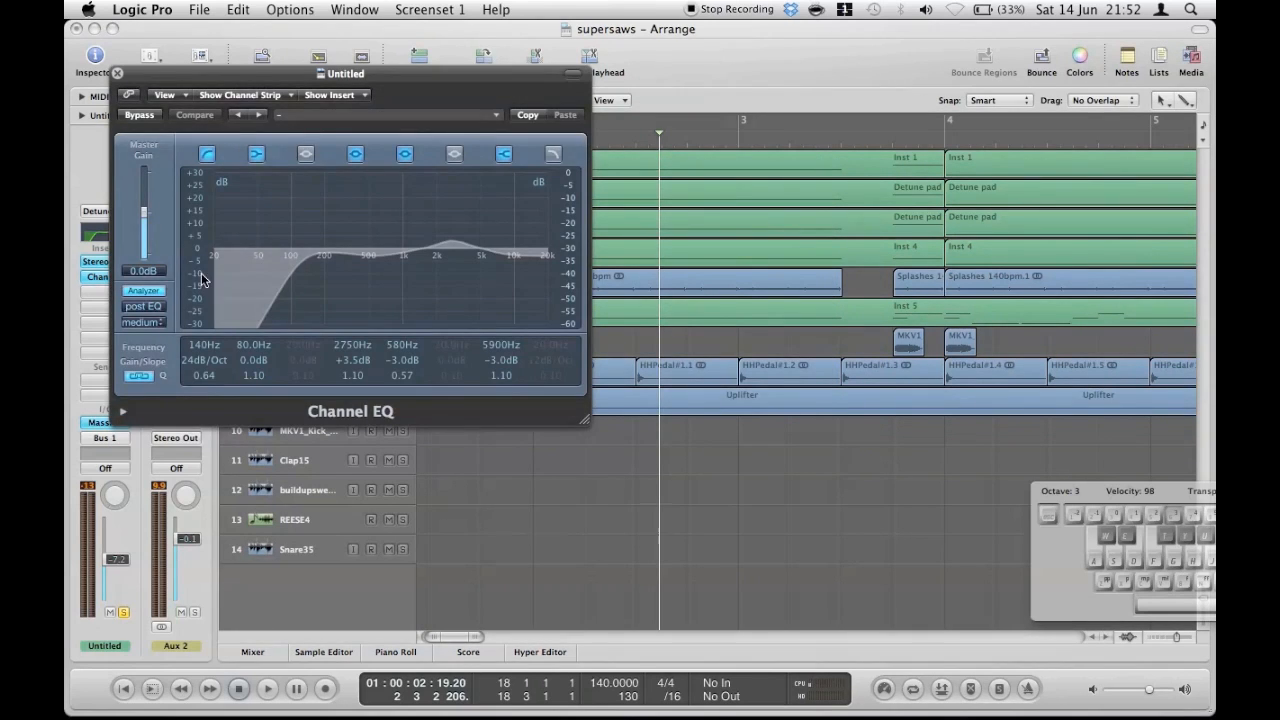
key(a)
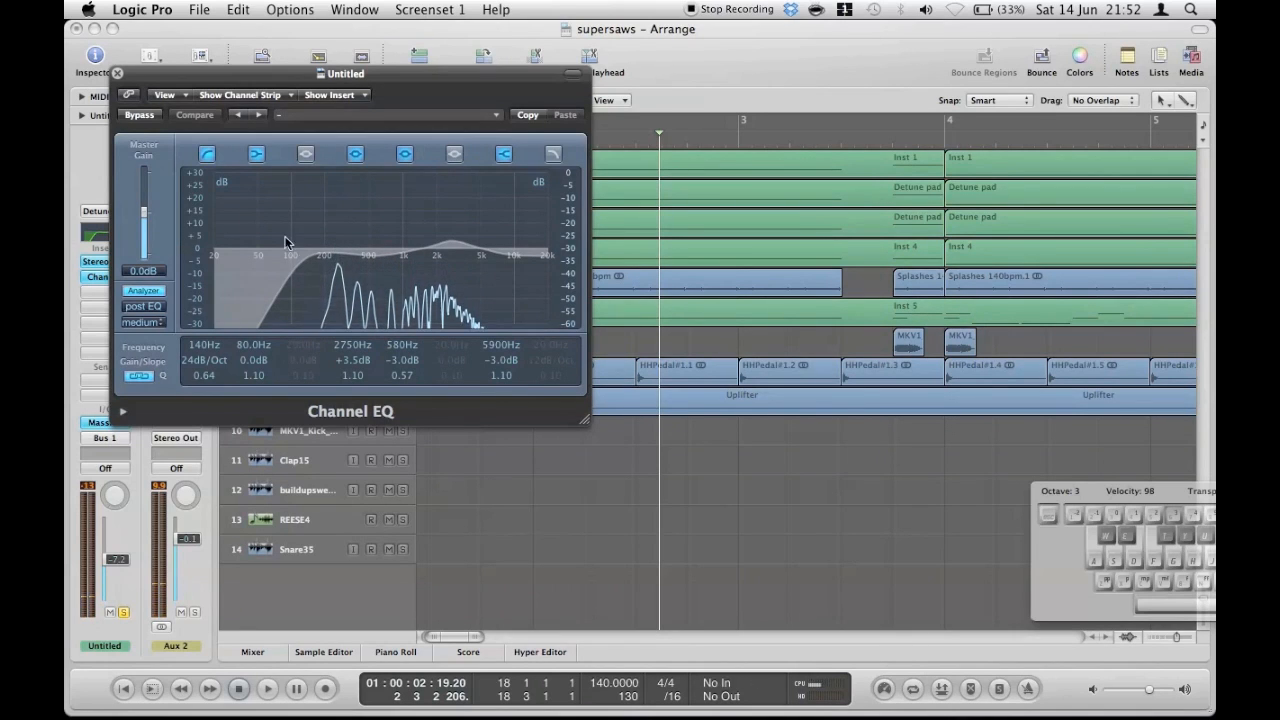
key(z)
key(a)
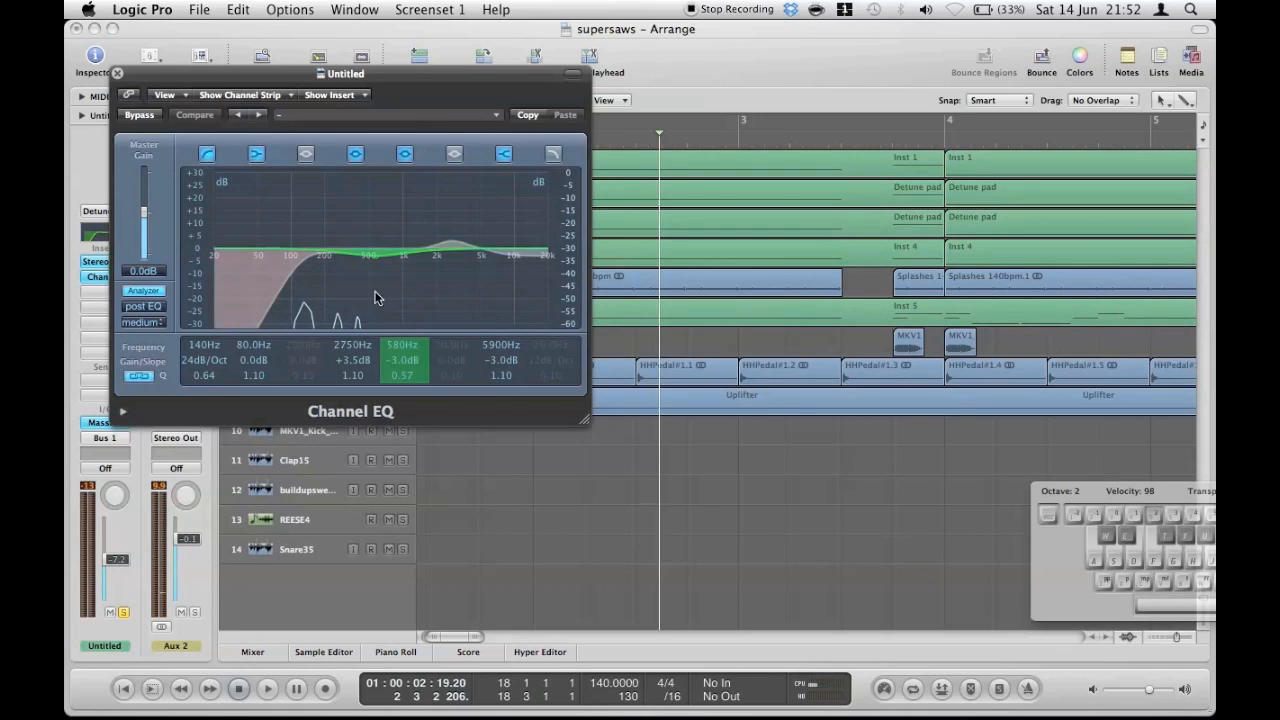
click(117, 73)
Step: Compare the BASS track's Channel EQ curve with track 2's, closing each EQ after viewing it
click(318, 162)
click(108, 232)
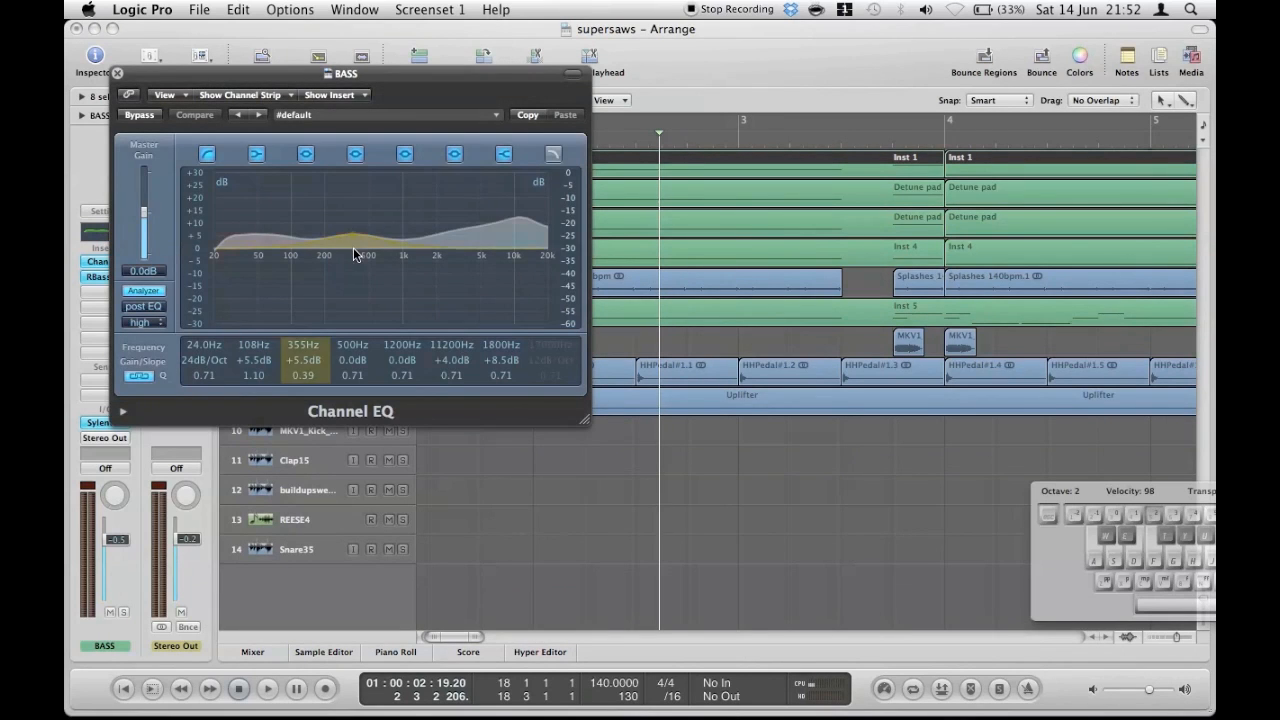
click(117, 73)
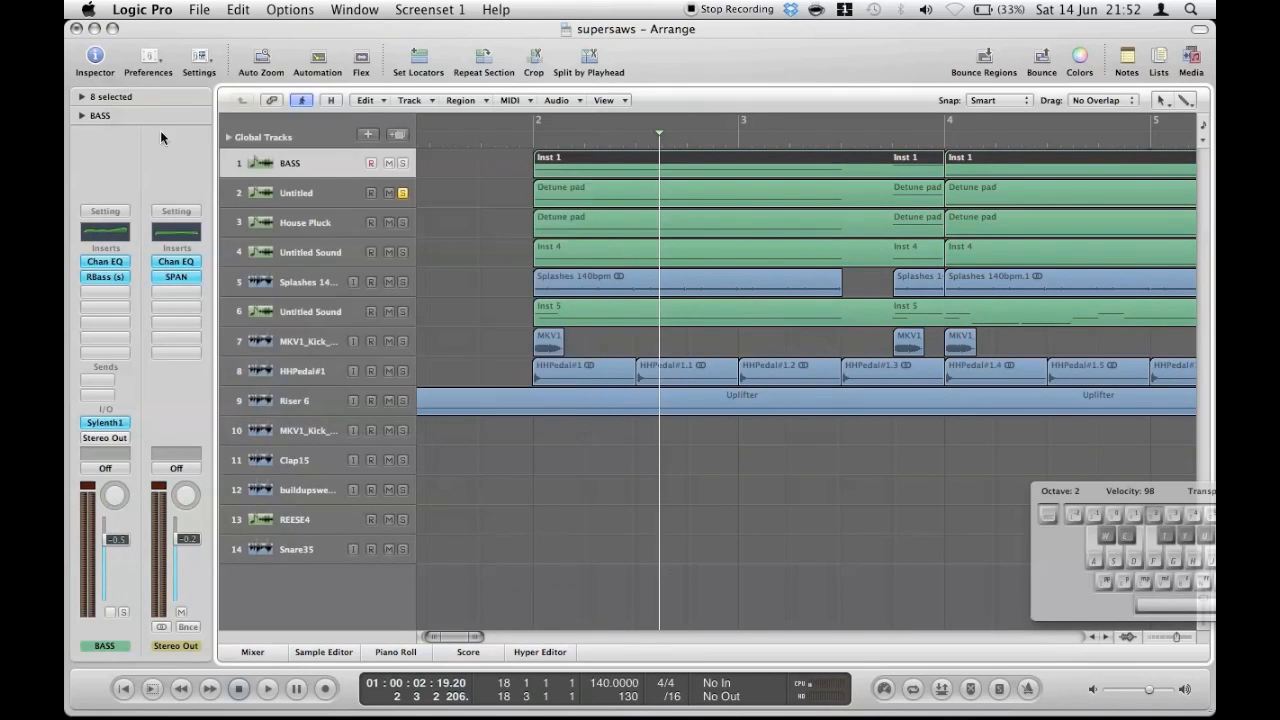
click(279, 194)
click(106, 236)
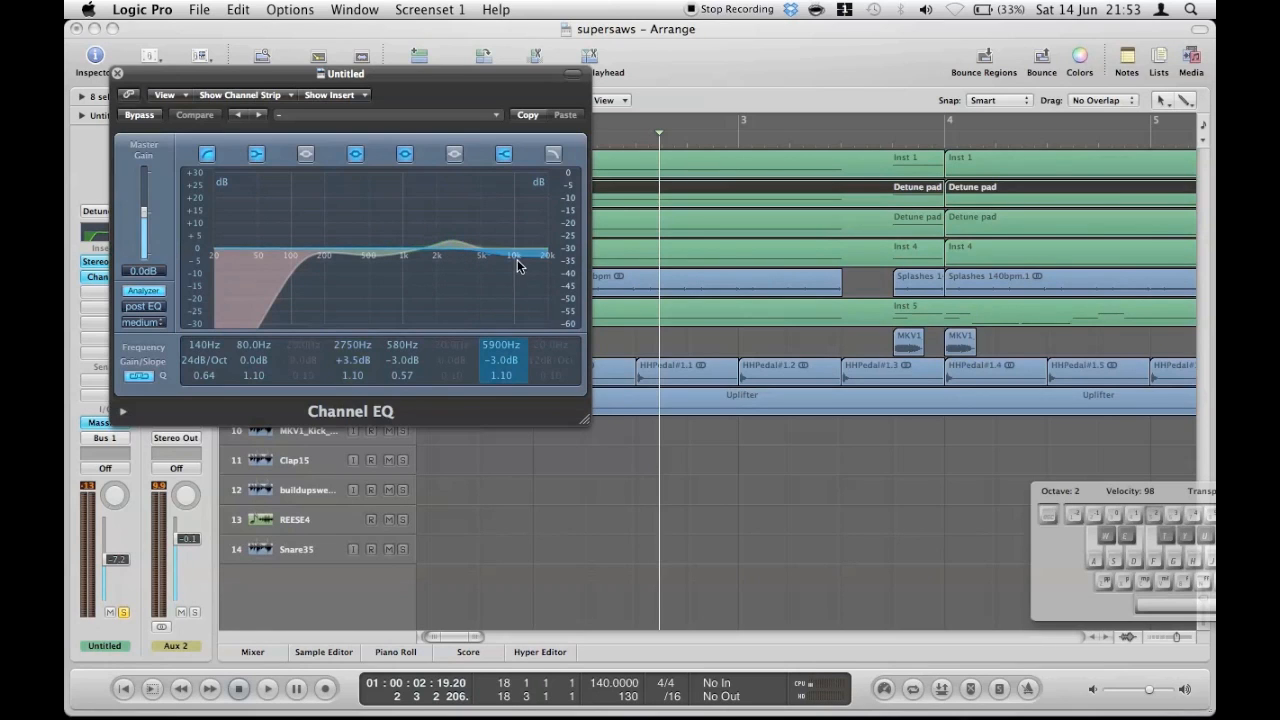
click(117, 73)
Step: Solo House Pluck instead of track 2 and play it from just before bar 2
click(303, 256)
key(Down)
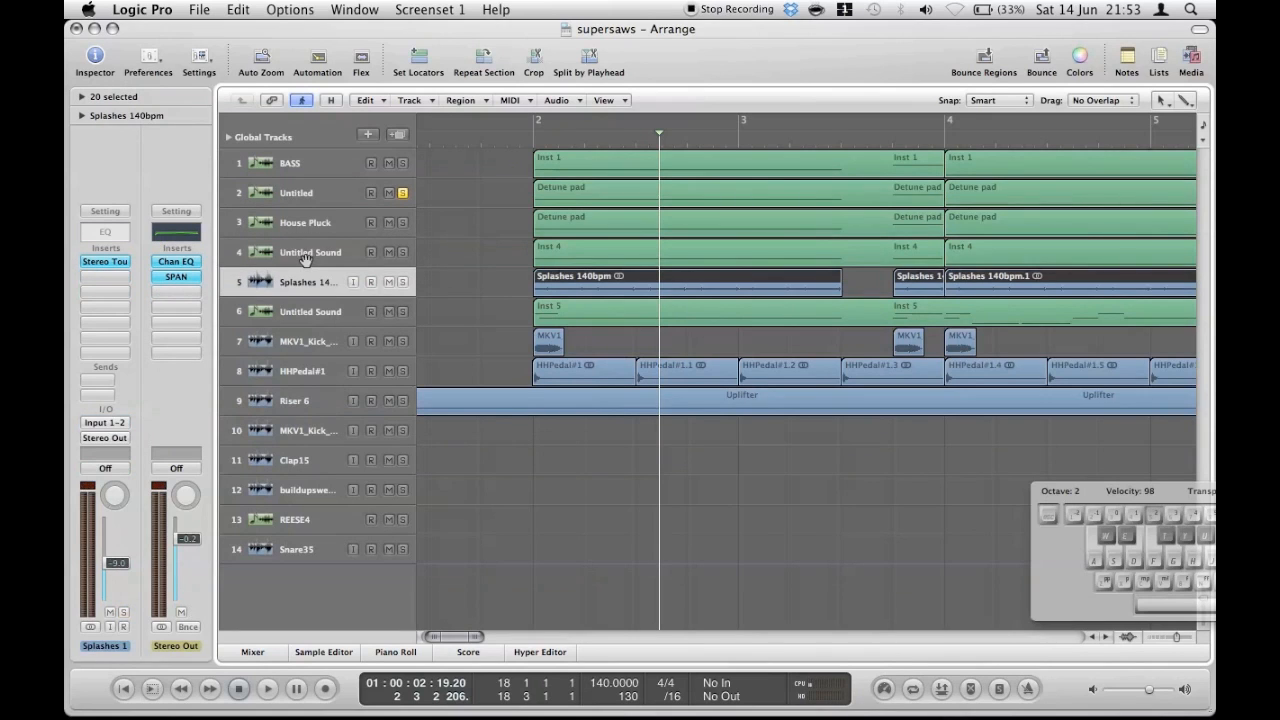
click(297, 194)
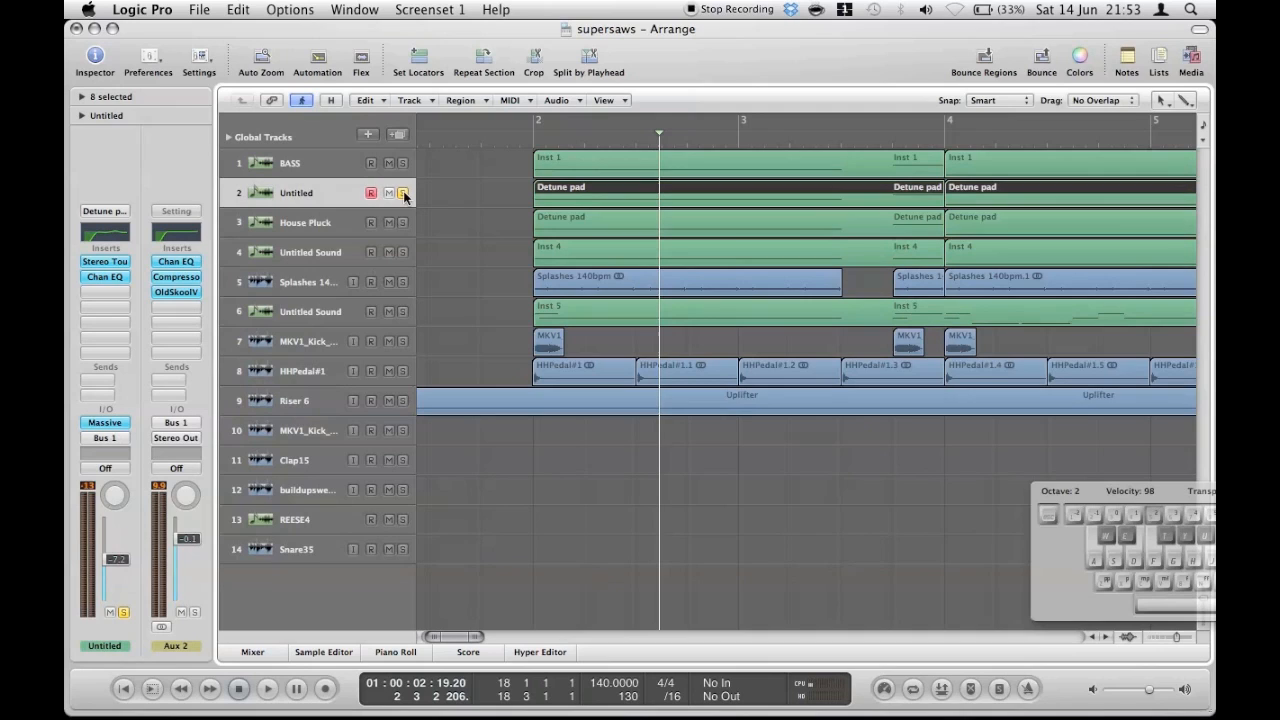
click(340, 220)
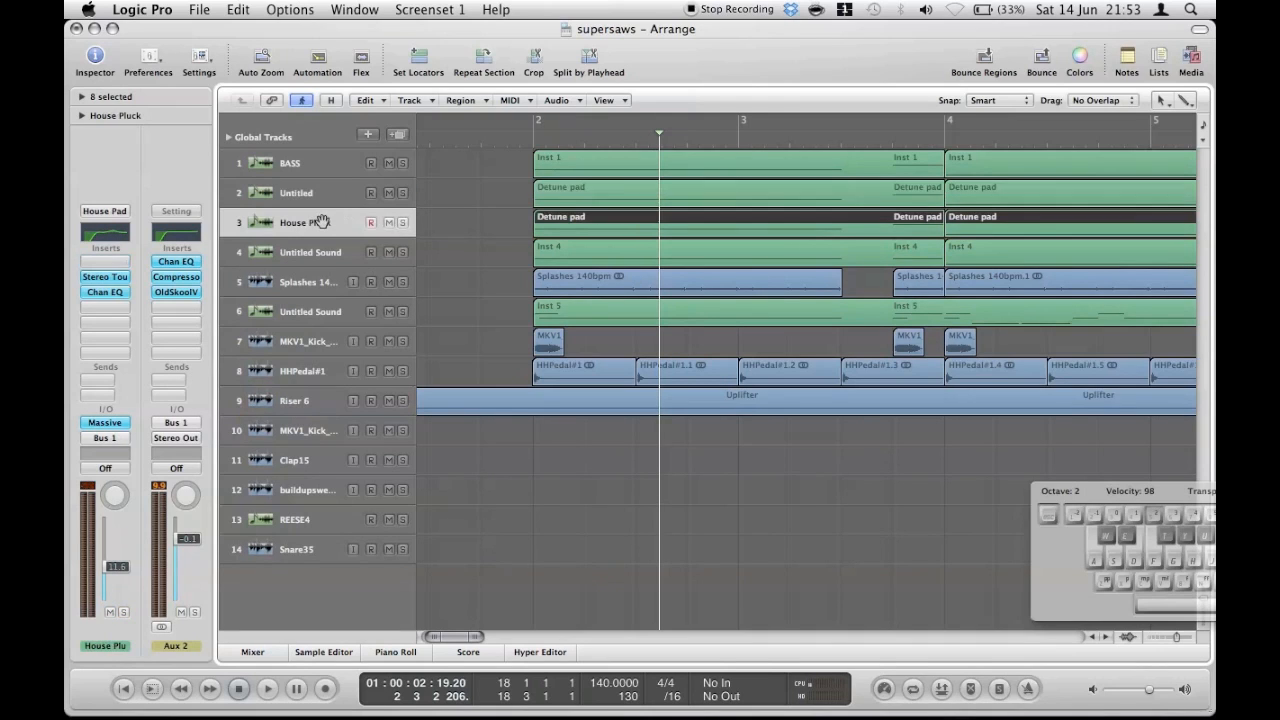
double_click(522, 139)
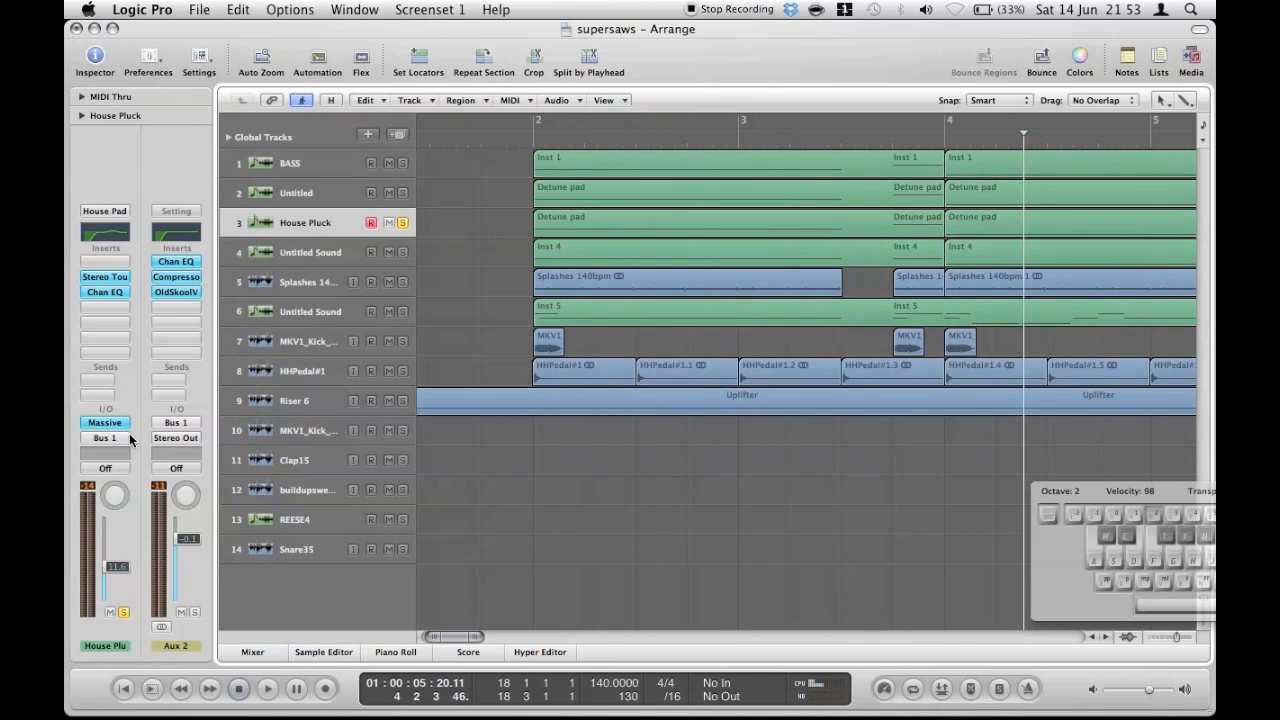
Step: Open Massive on House Pluck and review its oscillators, Reverb and Chorus effects, and EQ settings
click(117, 423)
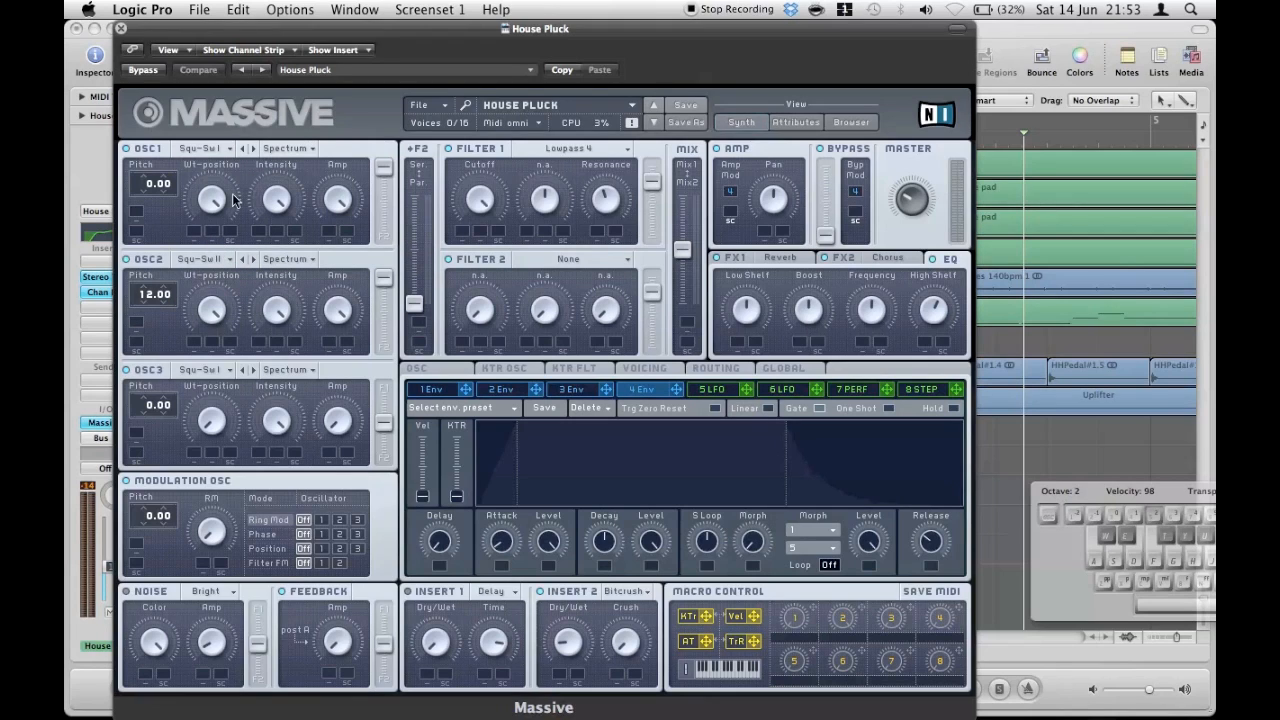
click(215, 307)
click(784, 259)
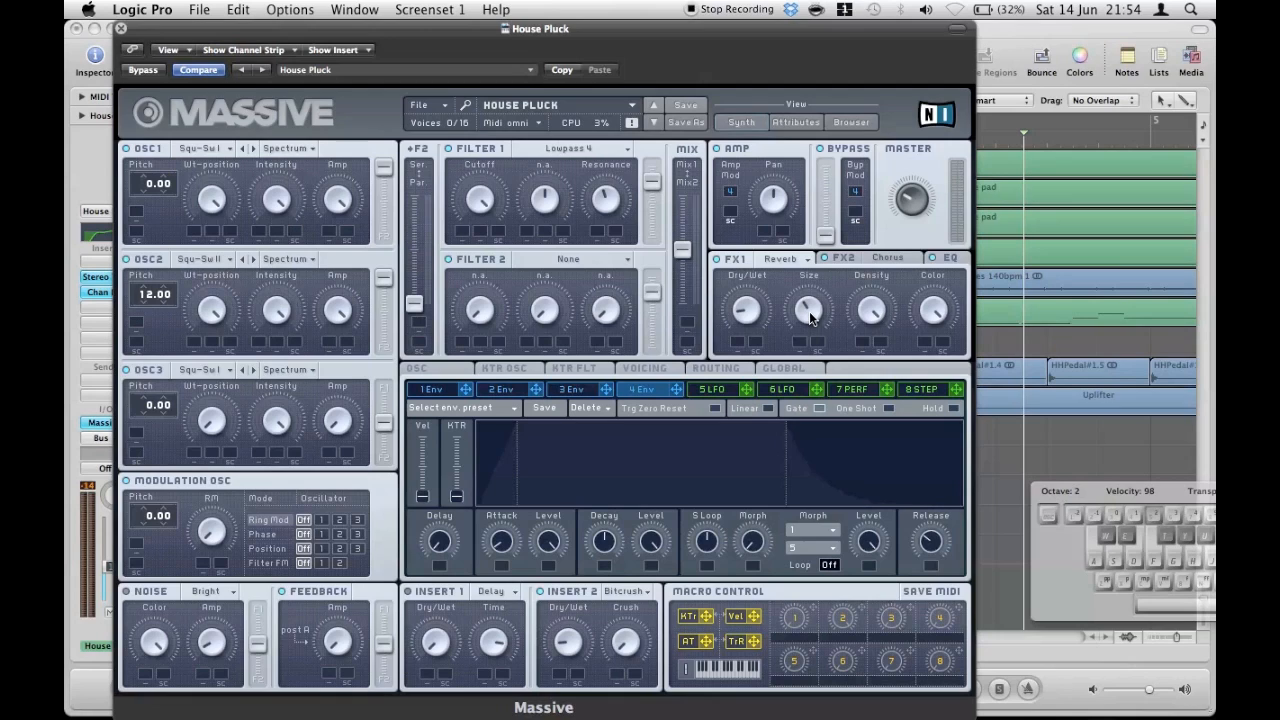
click(886, 263)
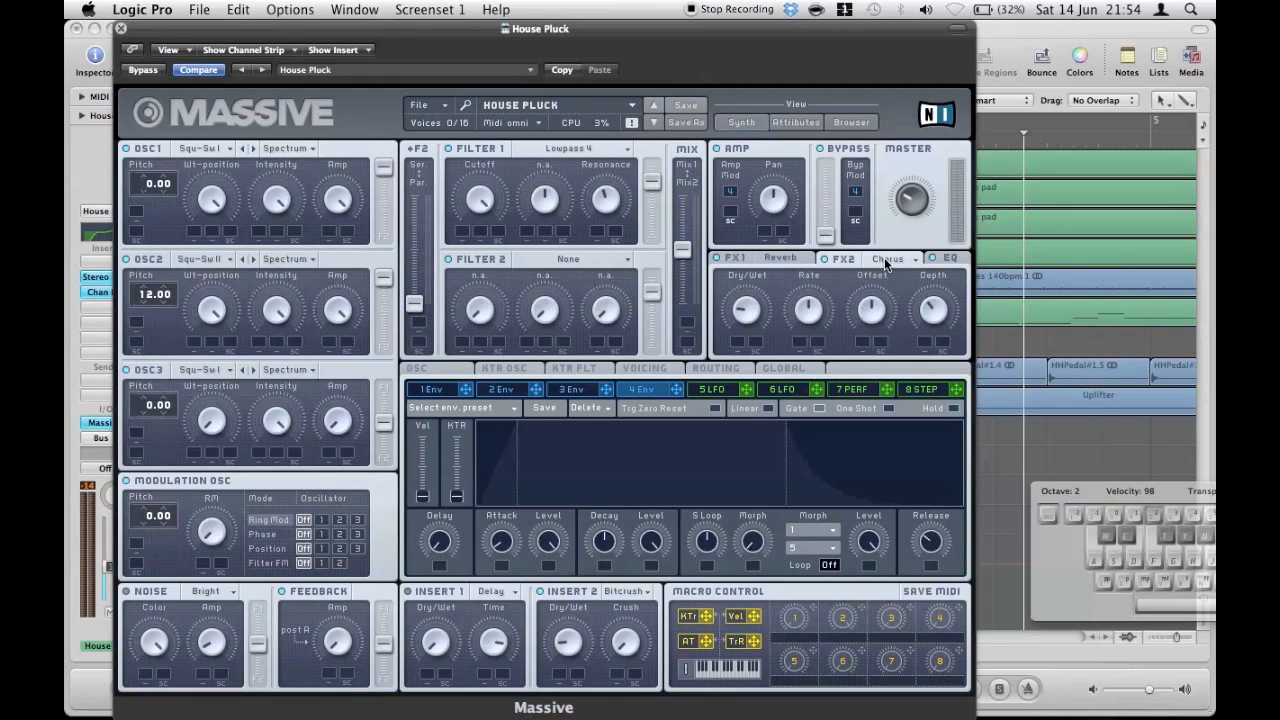
click(950, 260)
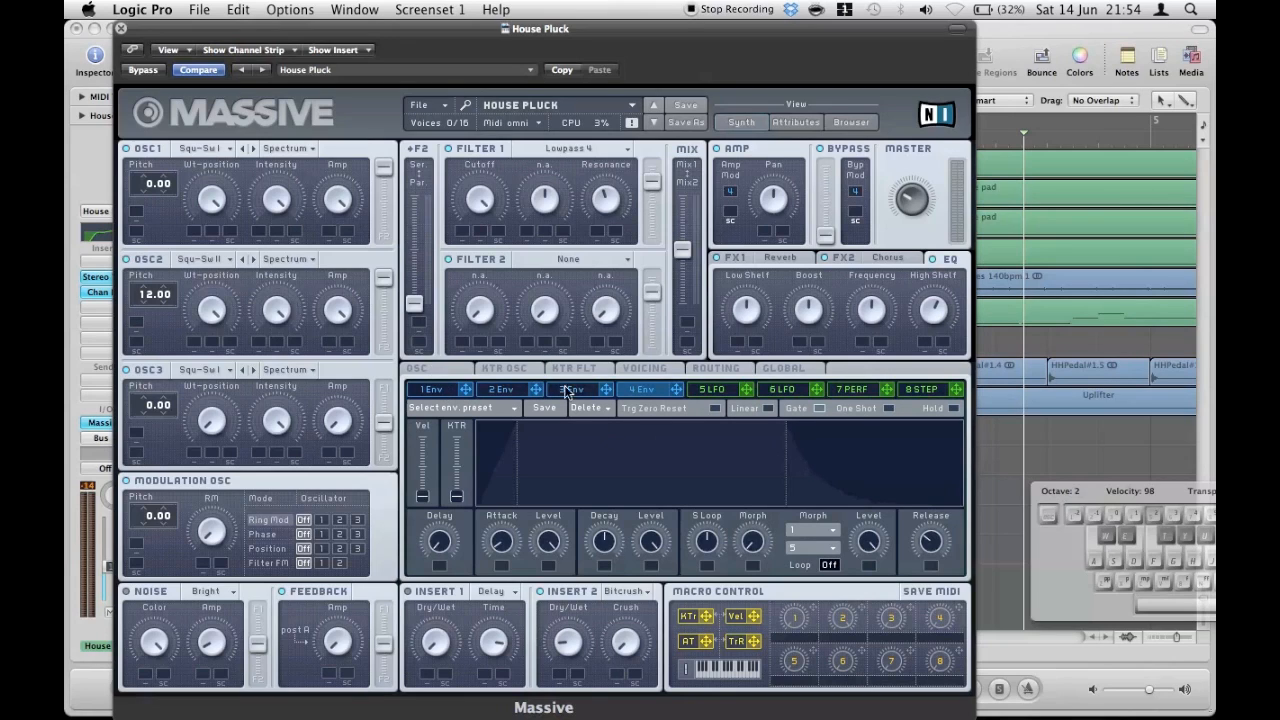
Step: Review House Pluck's voicing, oscillator and envelope 1 settings in Massive, play test notes and close the synth
click(629, 372)
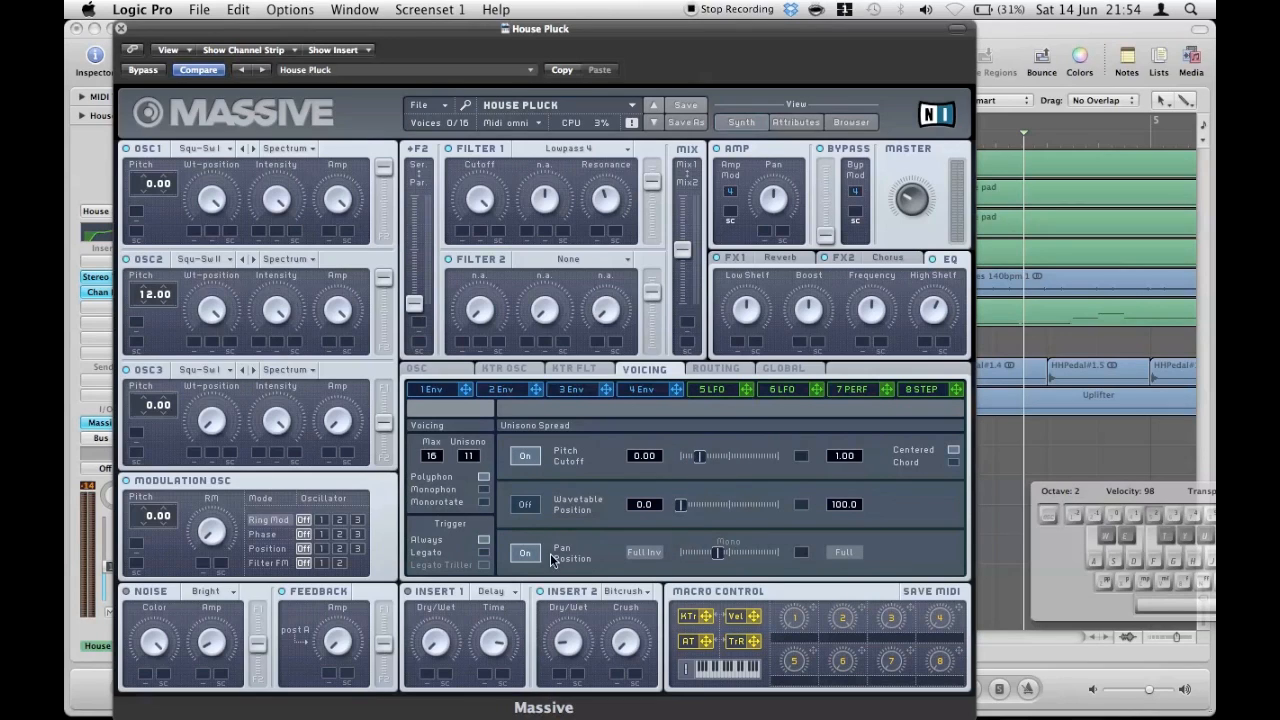
click(953, 451)
click(456, 370)
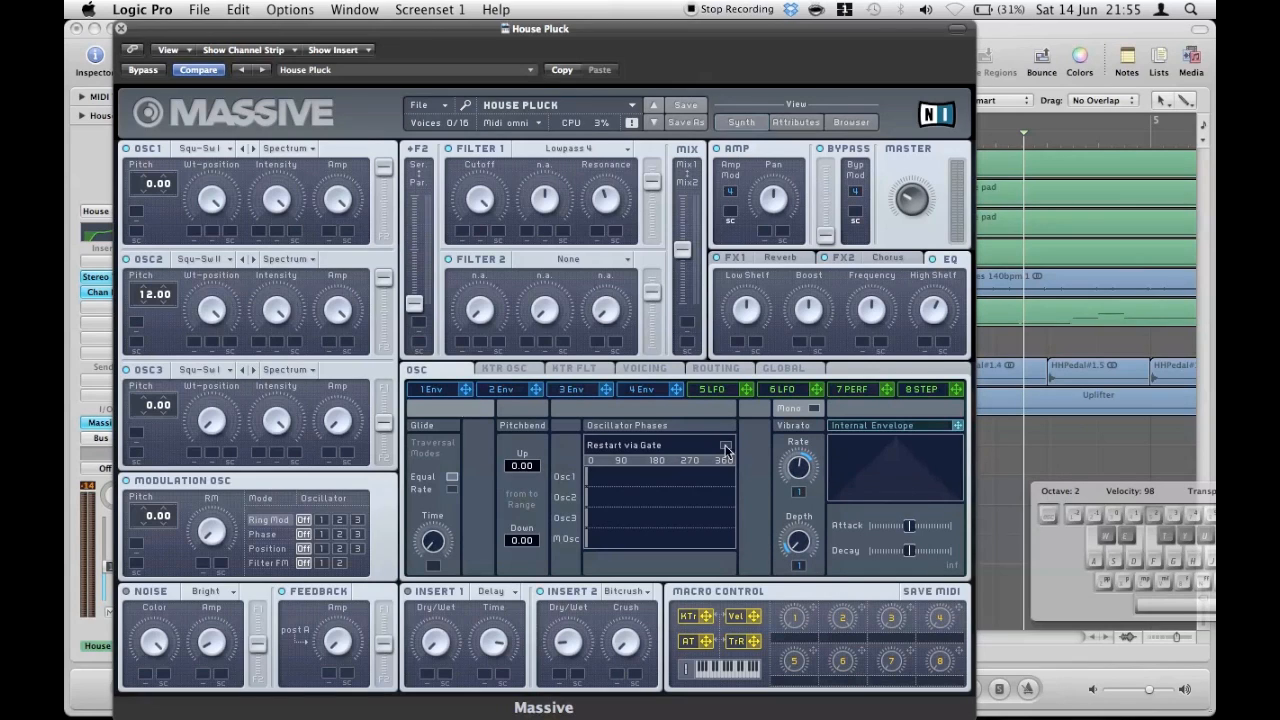
click(430, 389)
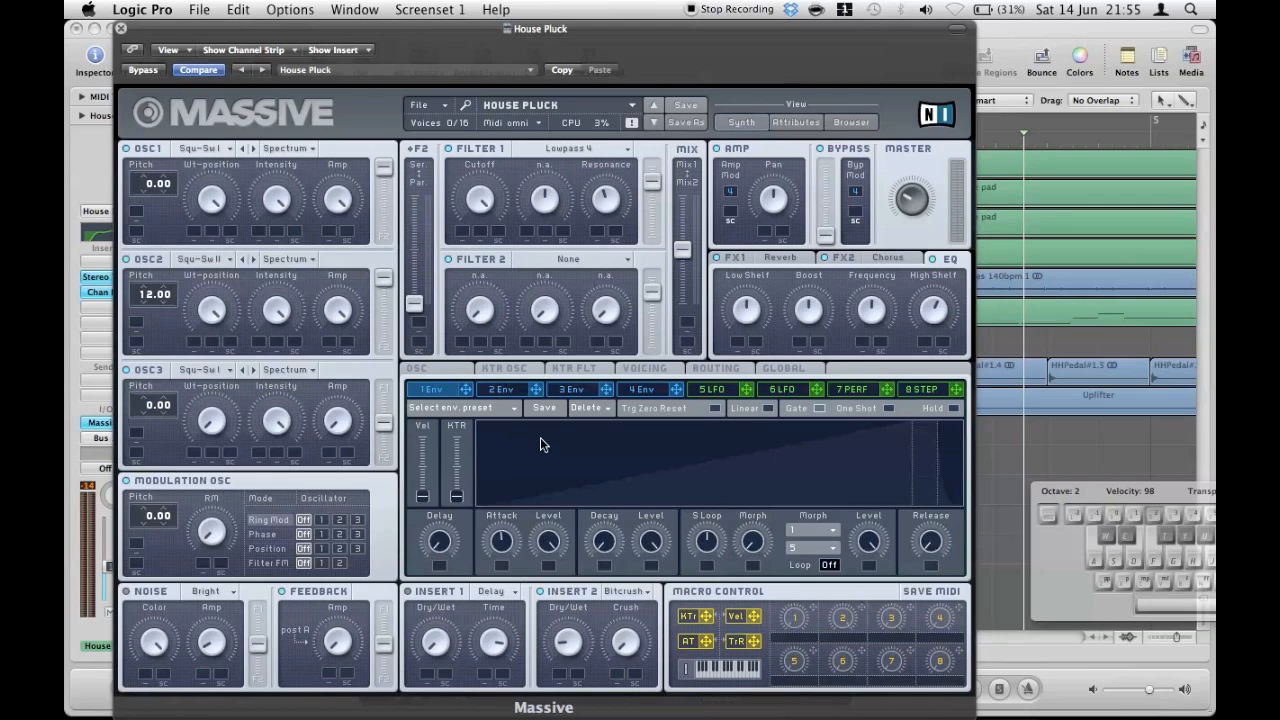
key(a)
key(x)
click(121, 28)
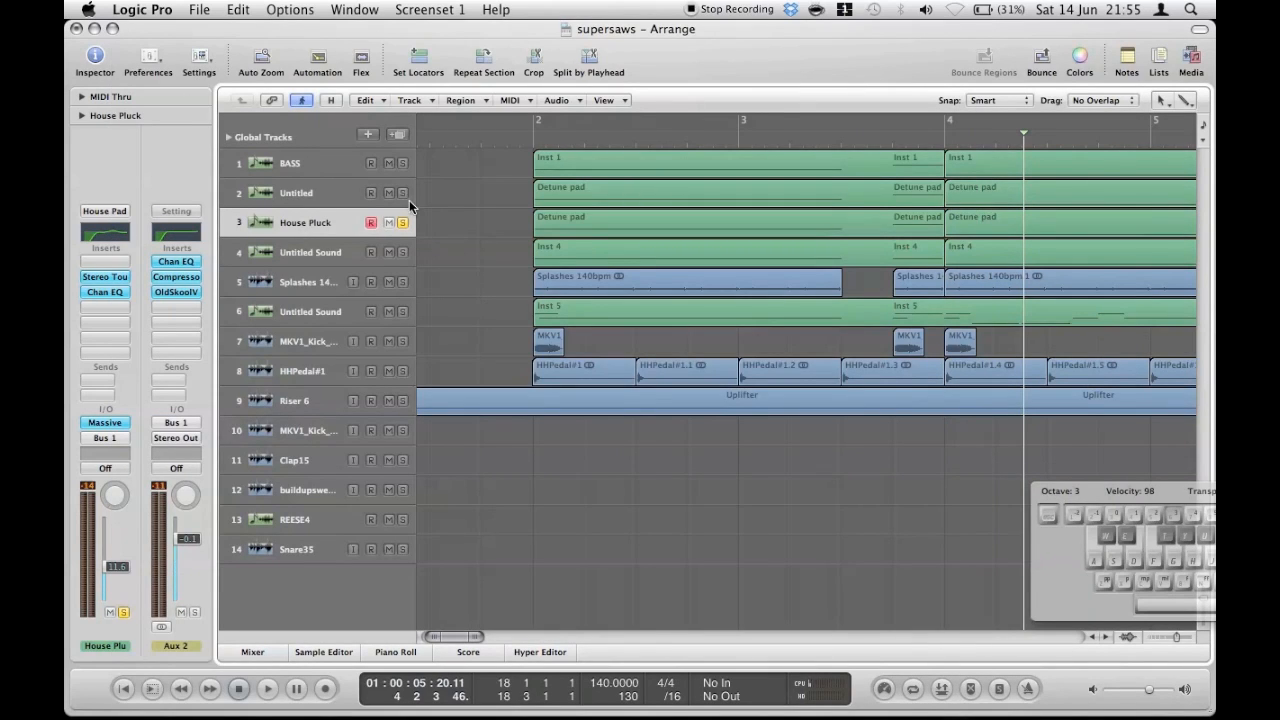
Step: Solo track 2 alongside House Pluck, then view the Channel EQ on their shared Aux 2 bus and close it
click(322, 193)
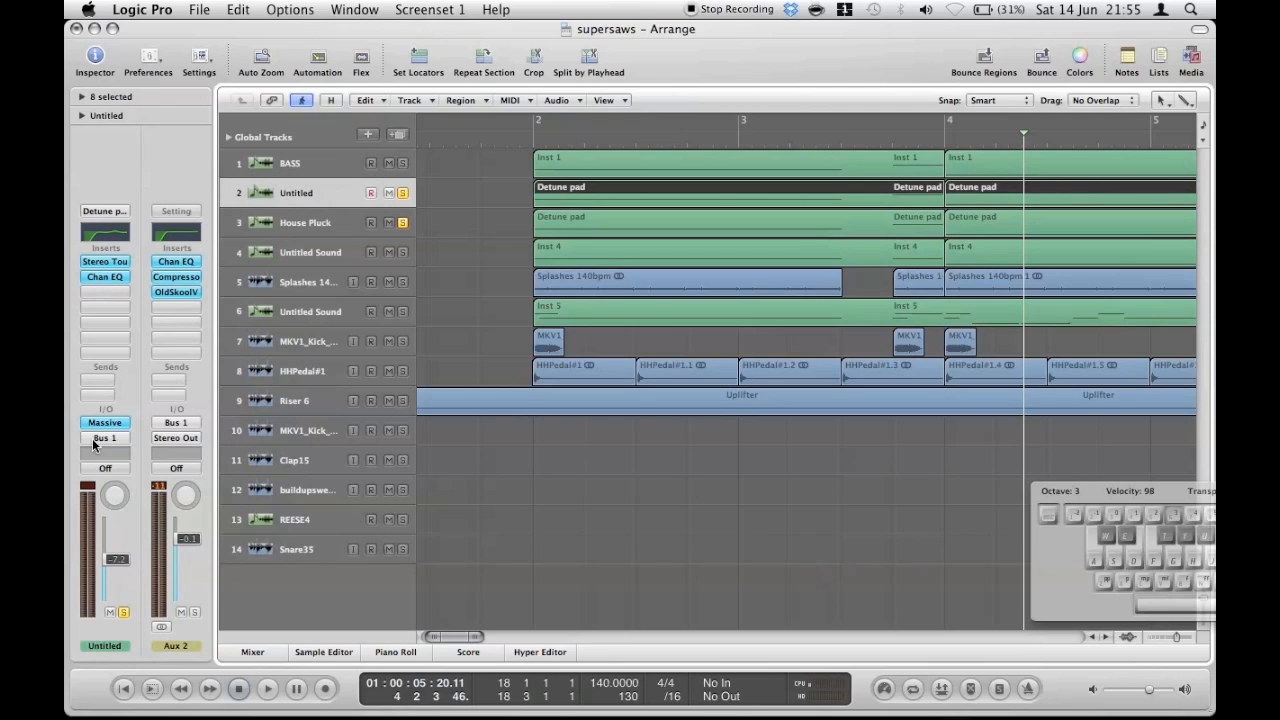
click(300, 224)
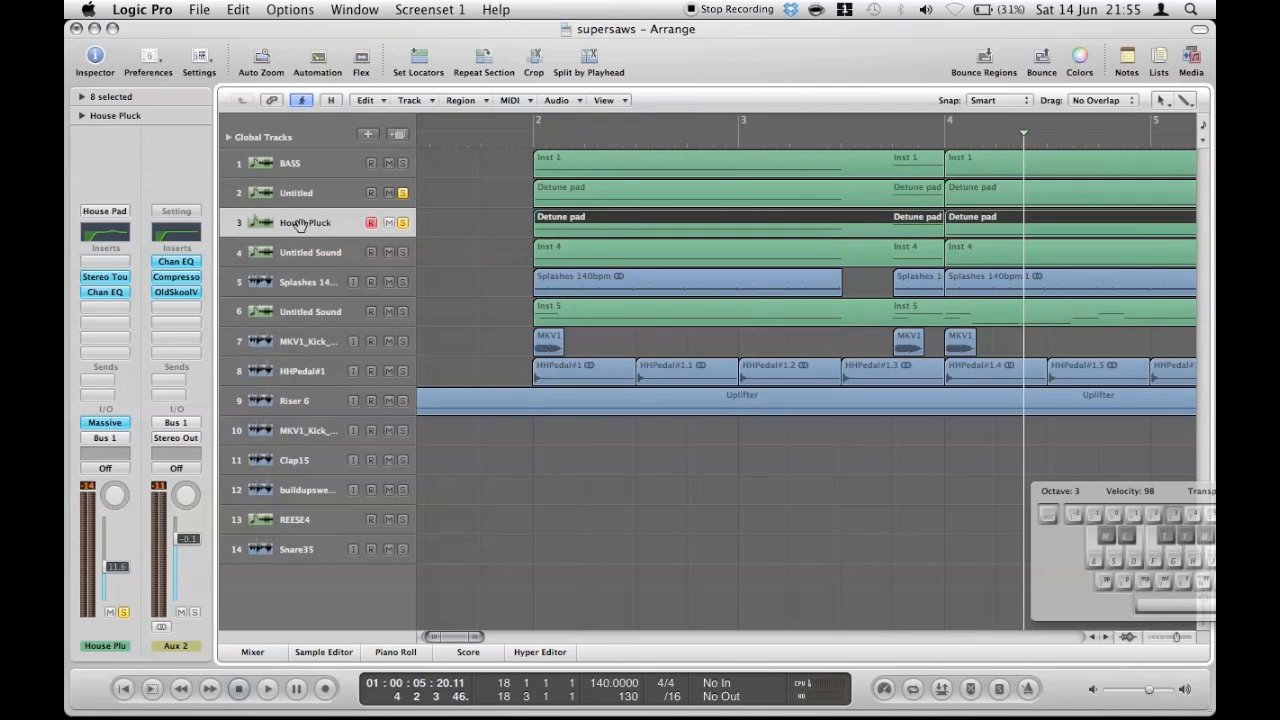
click(303, 194)
click(170, 263)
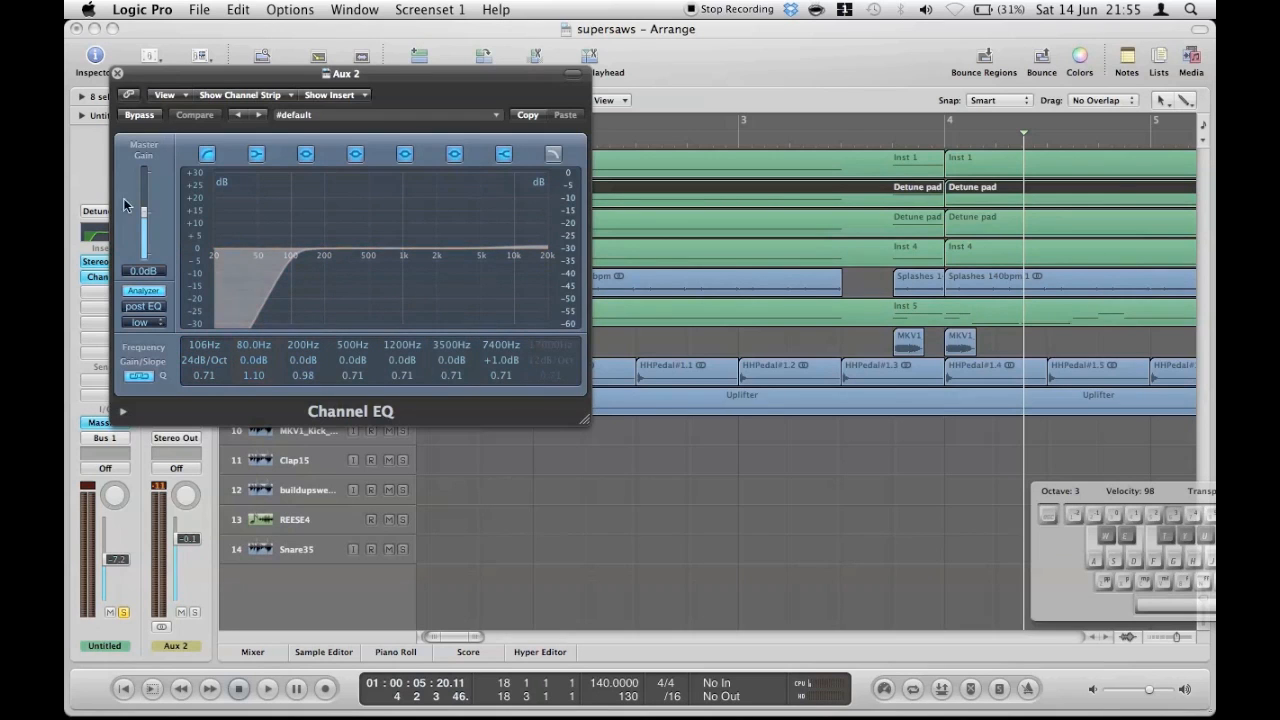
click(117, 74)
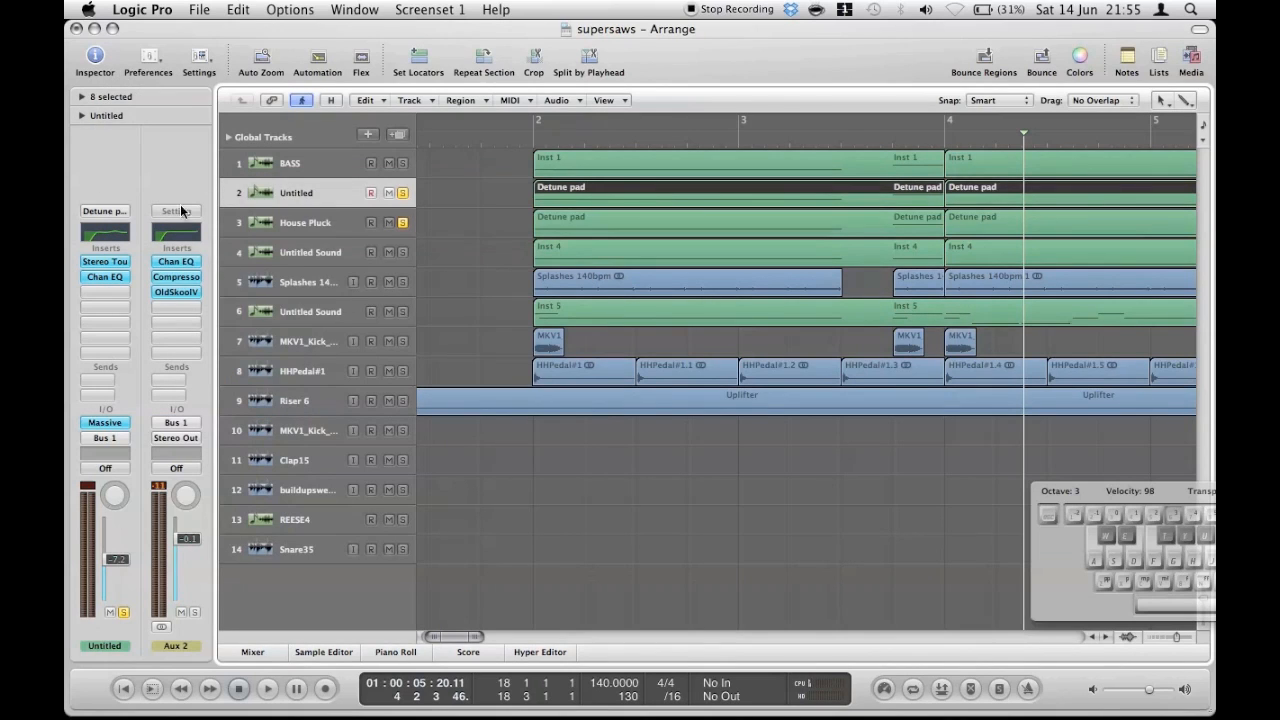
Step: Review the attack, ratio, Peak/RMS and gain settings of the Compressor on Aux 2, then close it
click(170, 277)
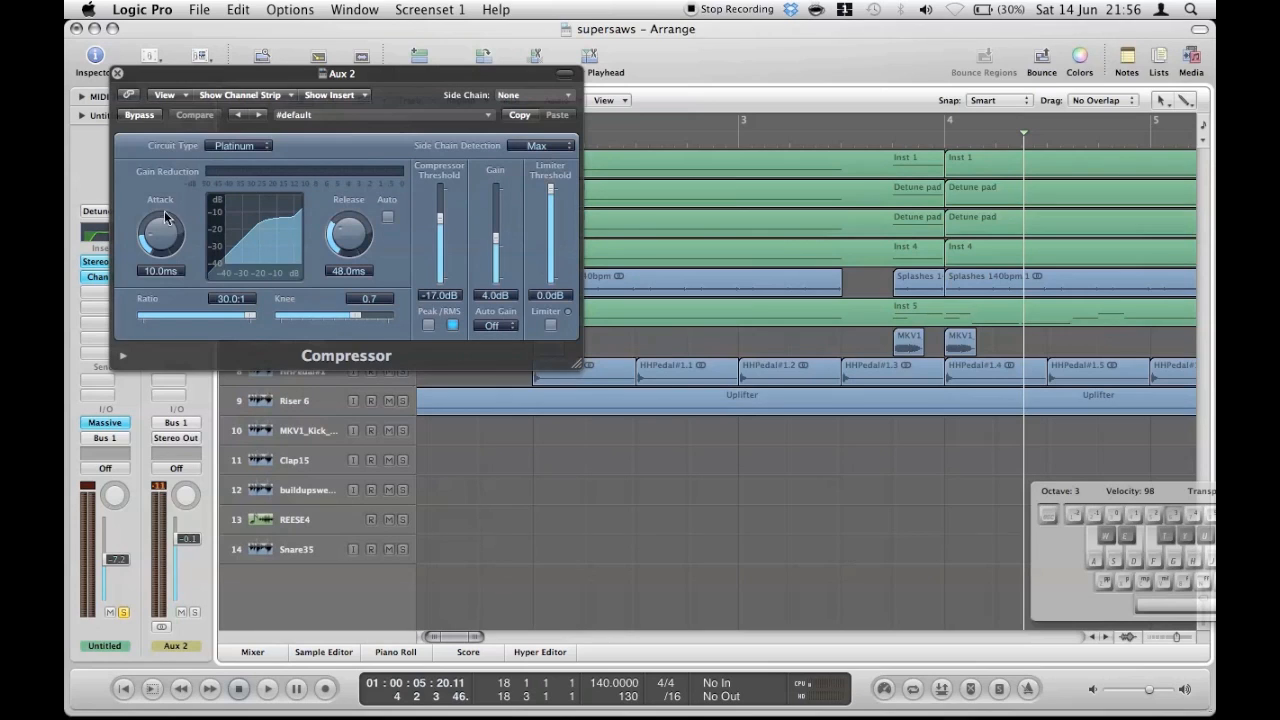
click(454, 325)
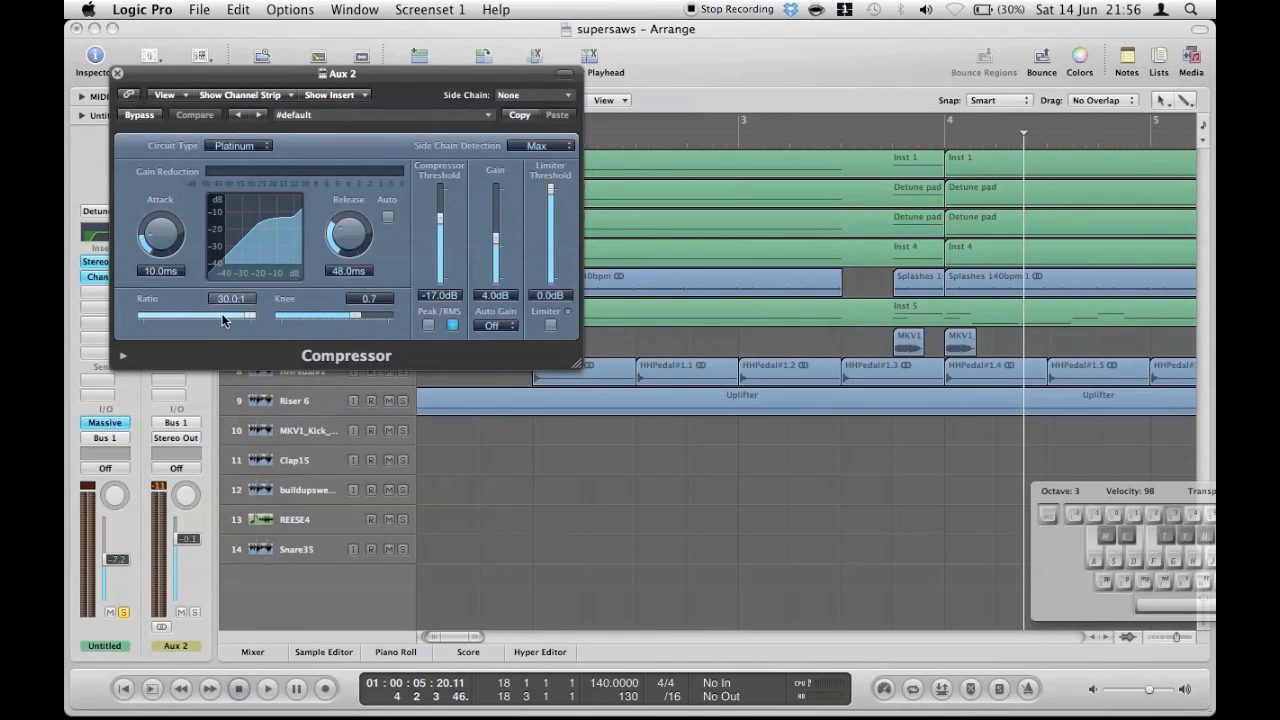
click(451, 322)
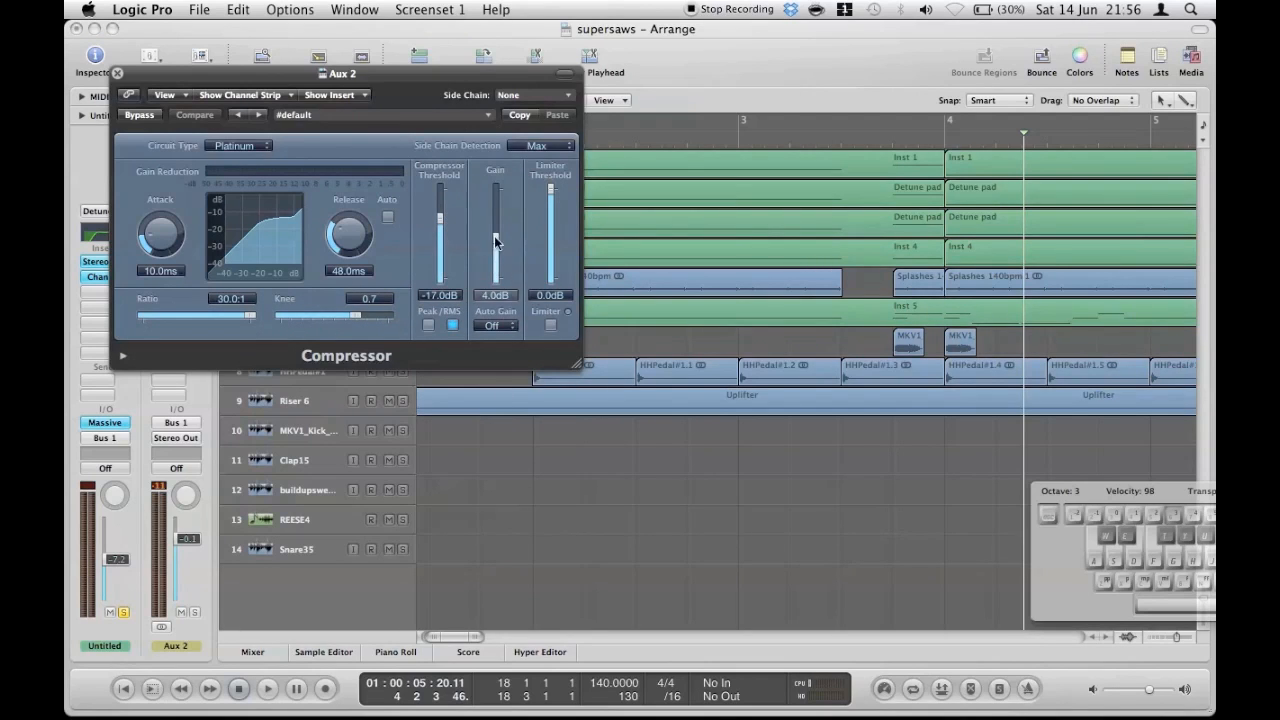
click(117, 73)
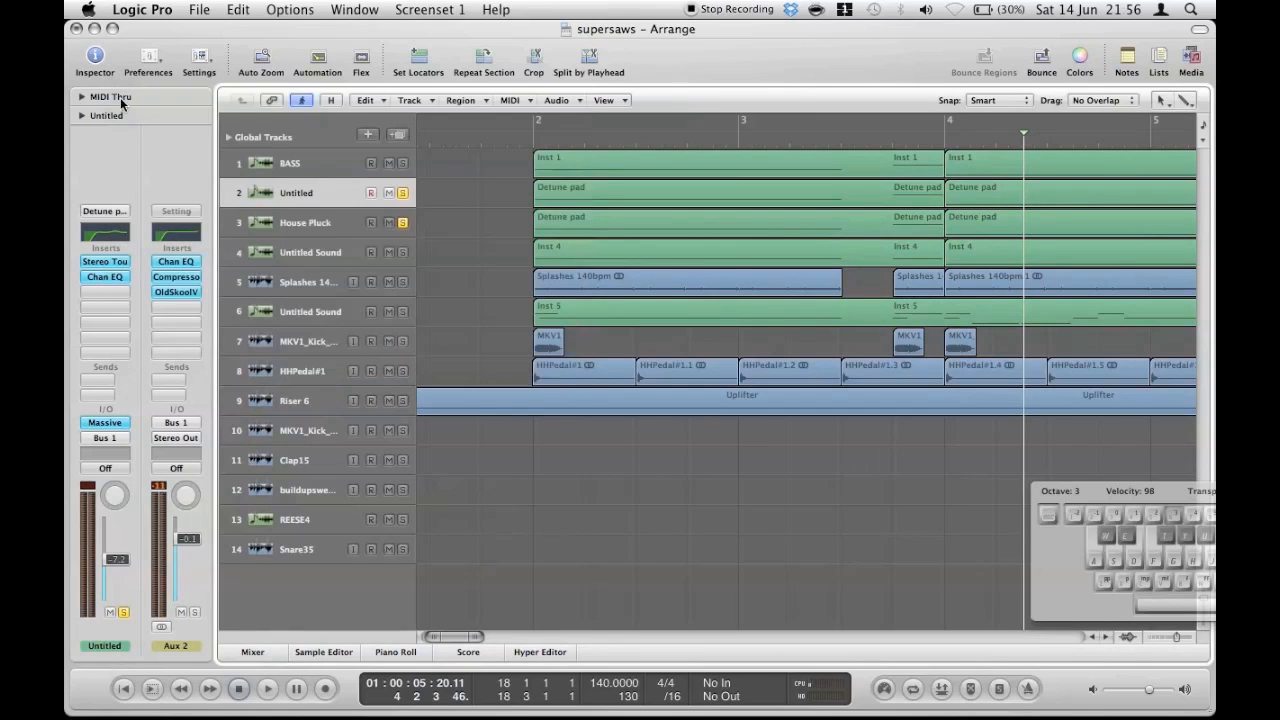
Step: Open OldSkoolVerb on Aux 2, bypass it and play the soloed supersaws from just before bar 2
click(188, 291)
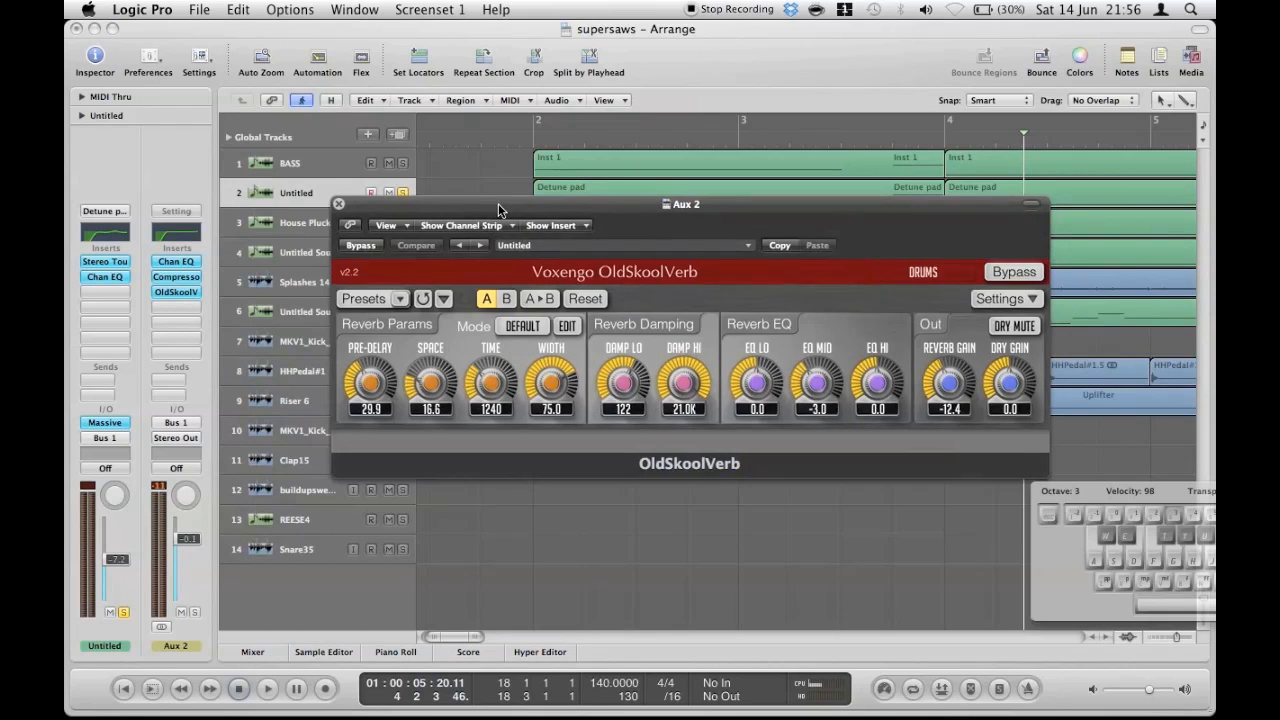
drag(498, 208, 458, 175)
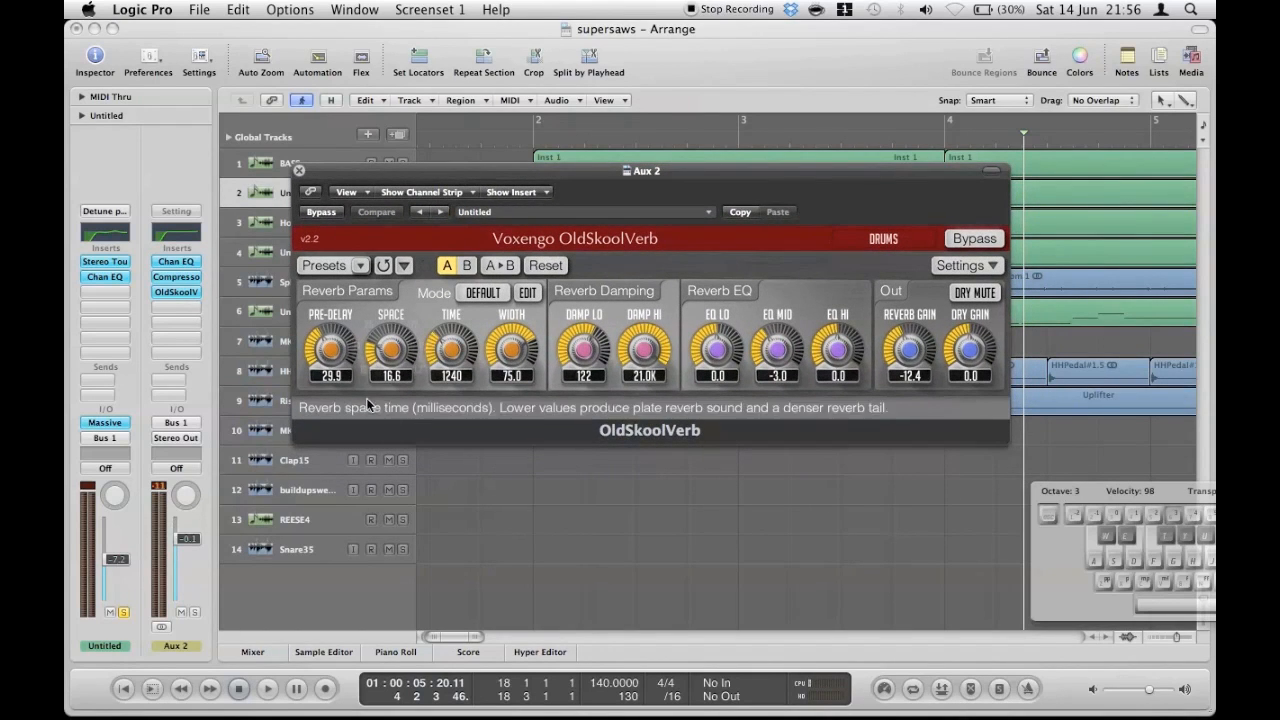
drag(567, 174, 630, 402)
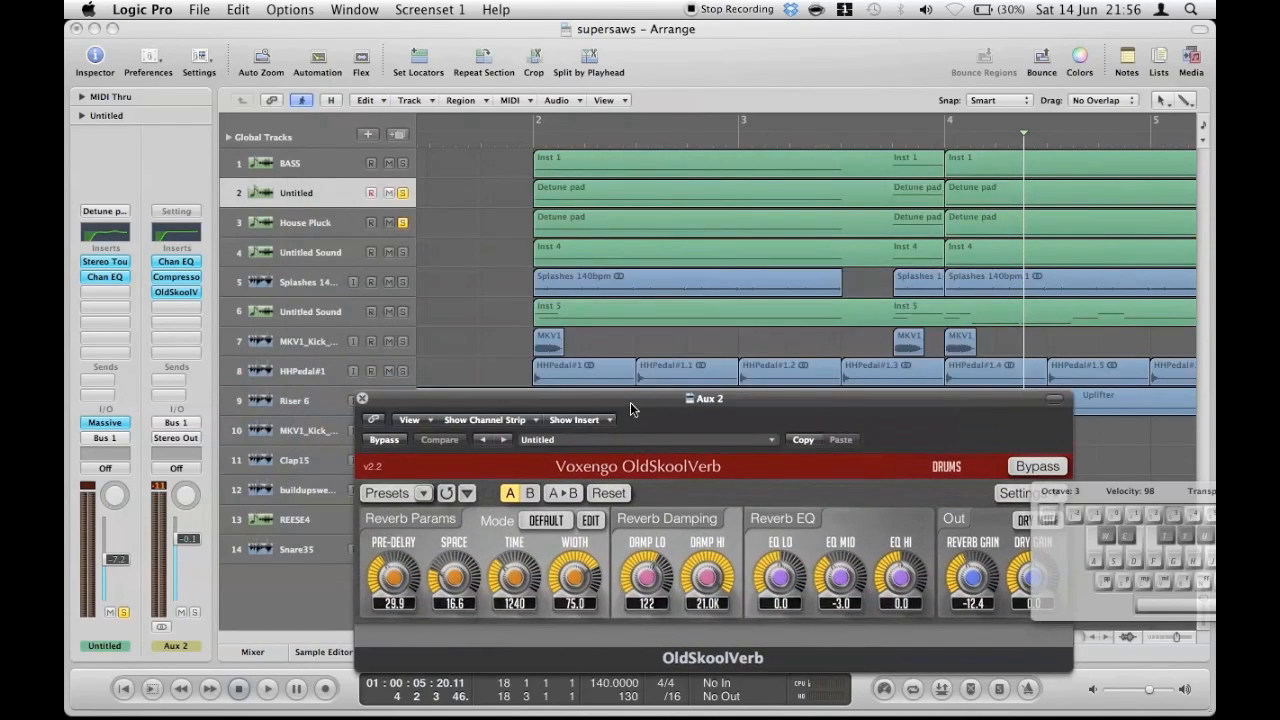
click(390, 443)
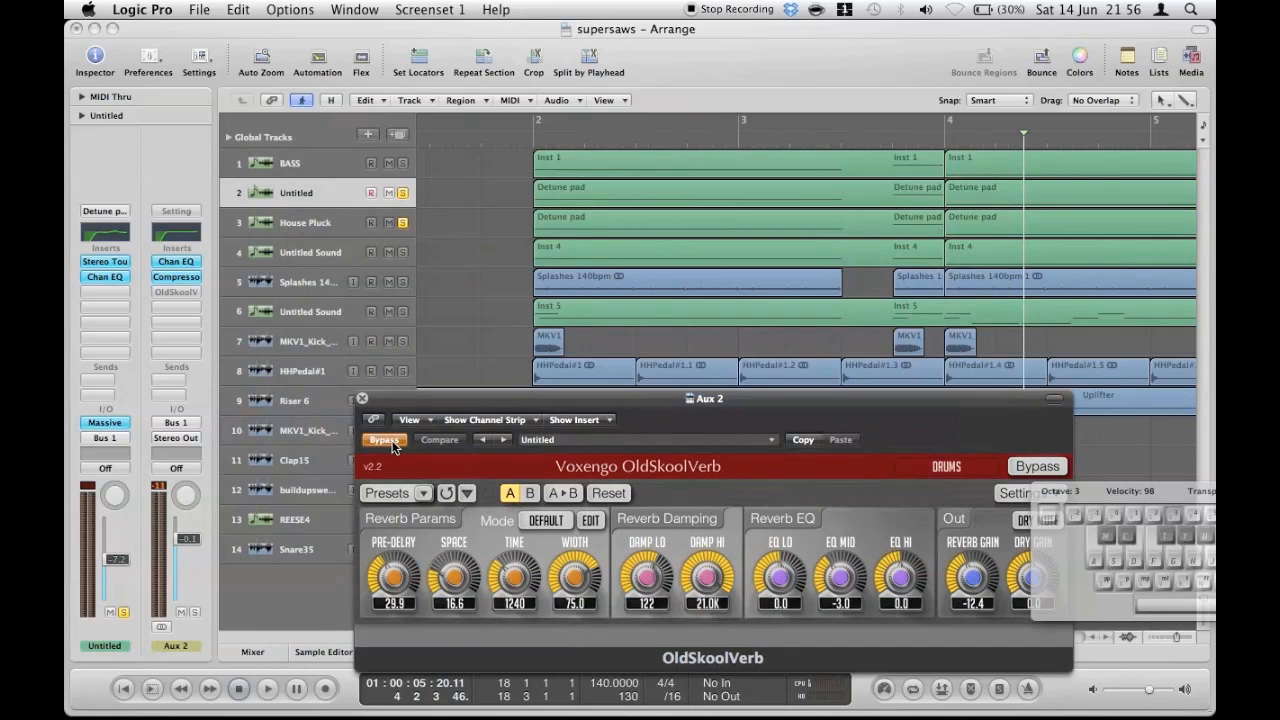
click(523, 148)
key(space)
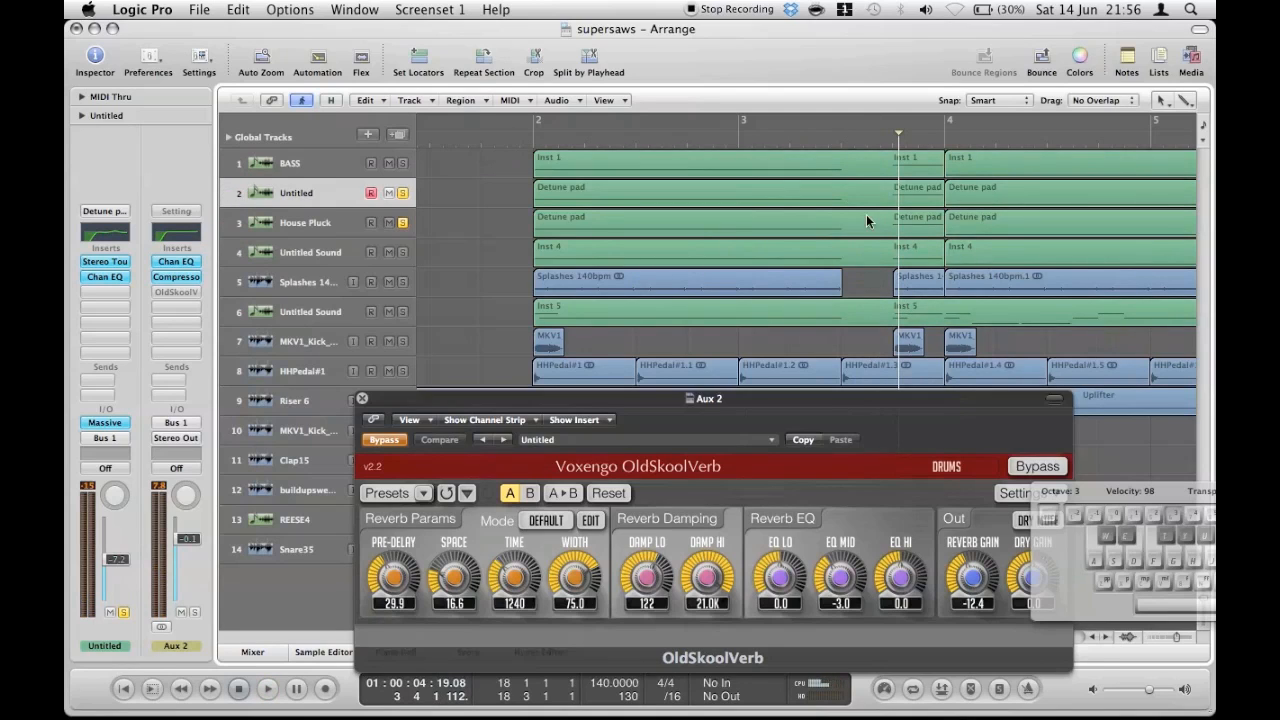
Step: Replay the supersaws from just before bar 2 and re-enable OldSkoolVerb during playback to compare the sound
click(523, 145)
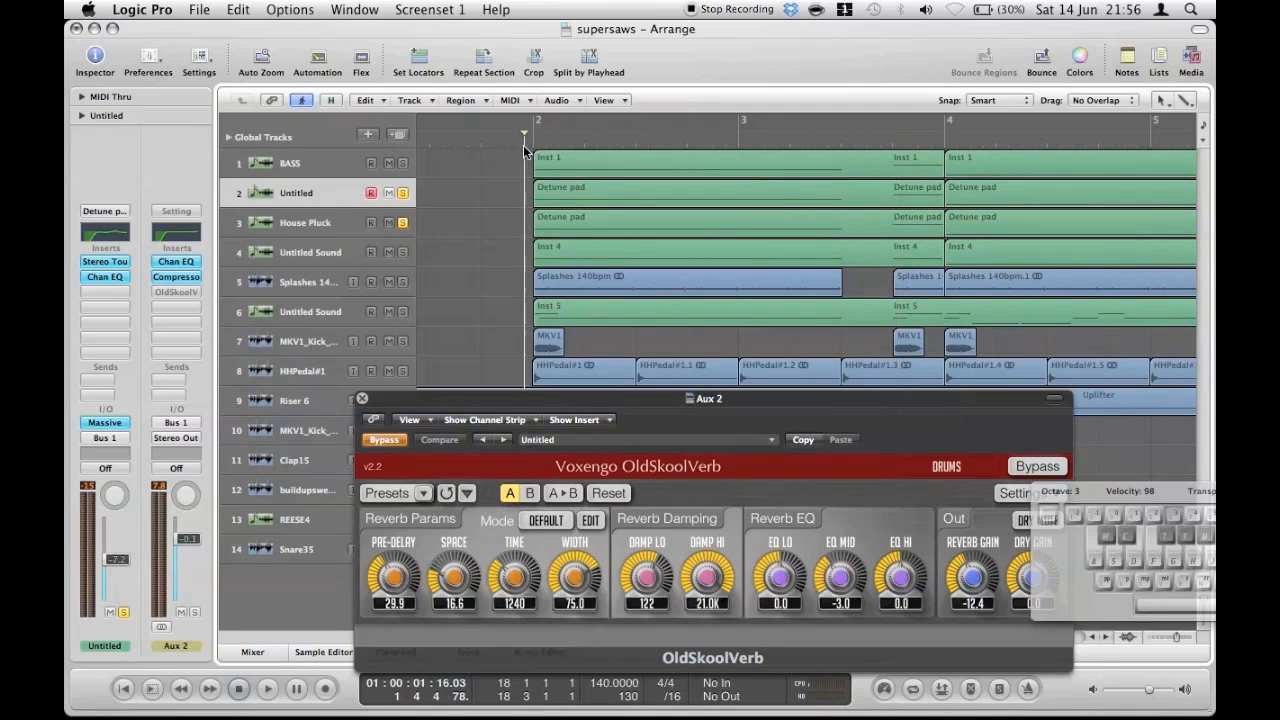
key(space)
click(383, 439)
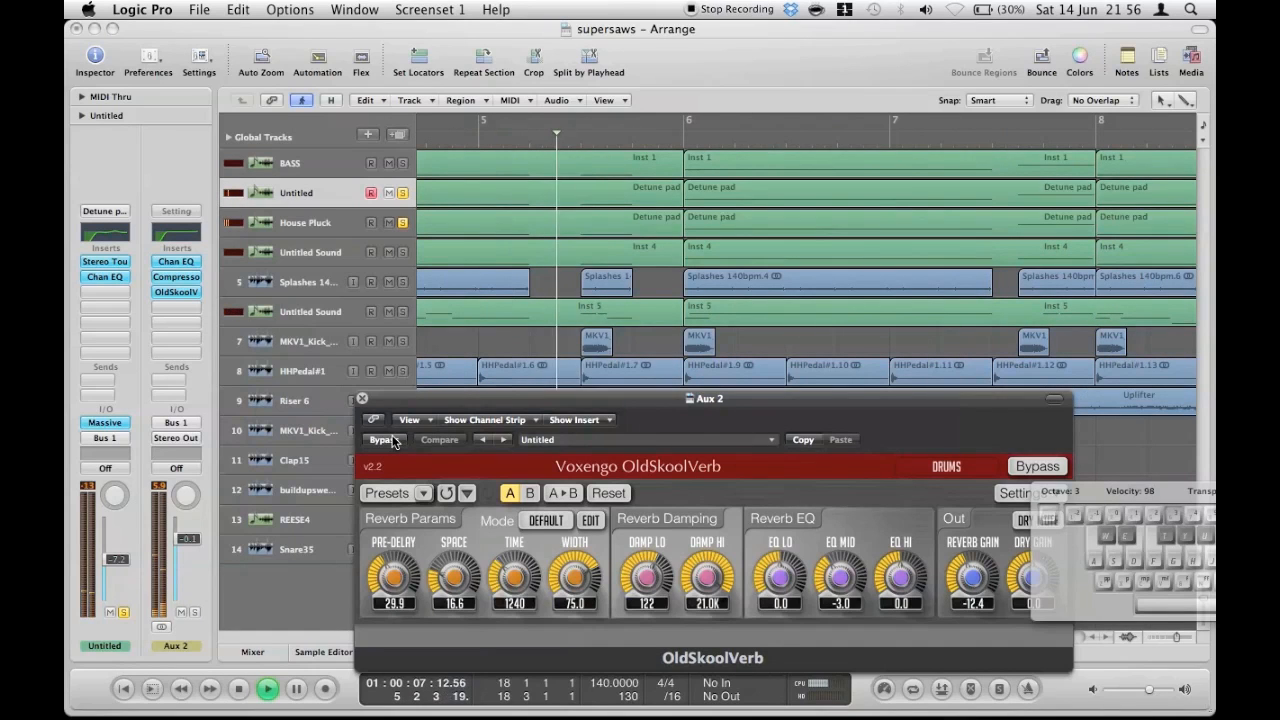
Step: Unsolo tracks 2 and 3, review the OldSkoolVerb reverb settings and close the plug-in
click(403, 192)
drag(486, 399, 475, 152)
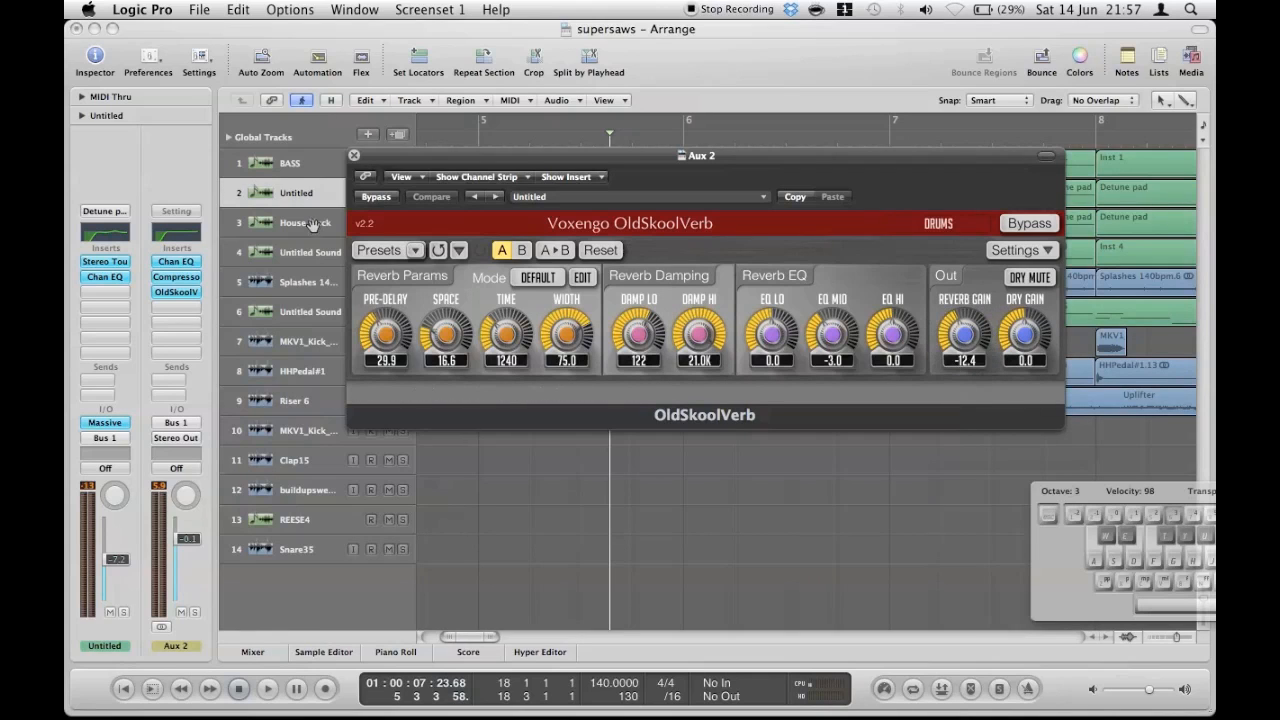
click(354, 157)
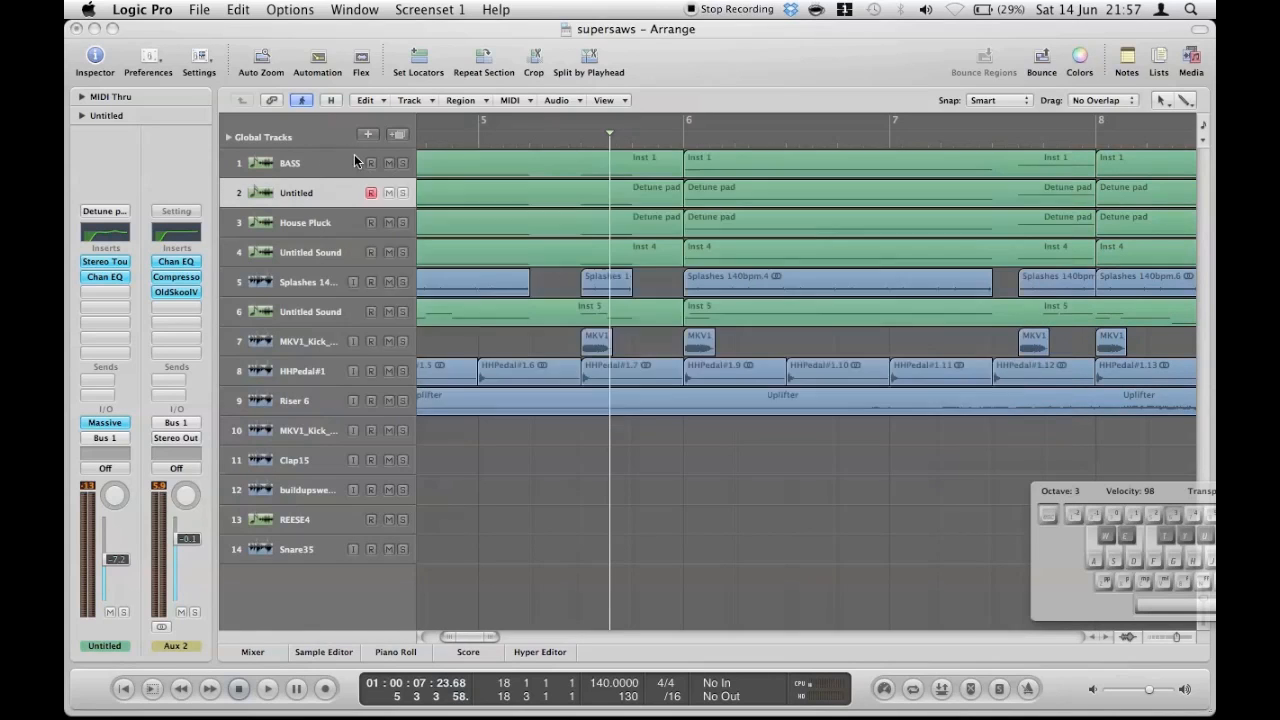
Step: Solo BASS, track 2 and House Pluck together, play them from just before bar 2, then stop and unsolo them
click(303, 224)
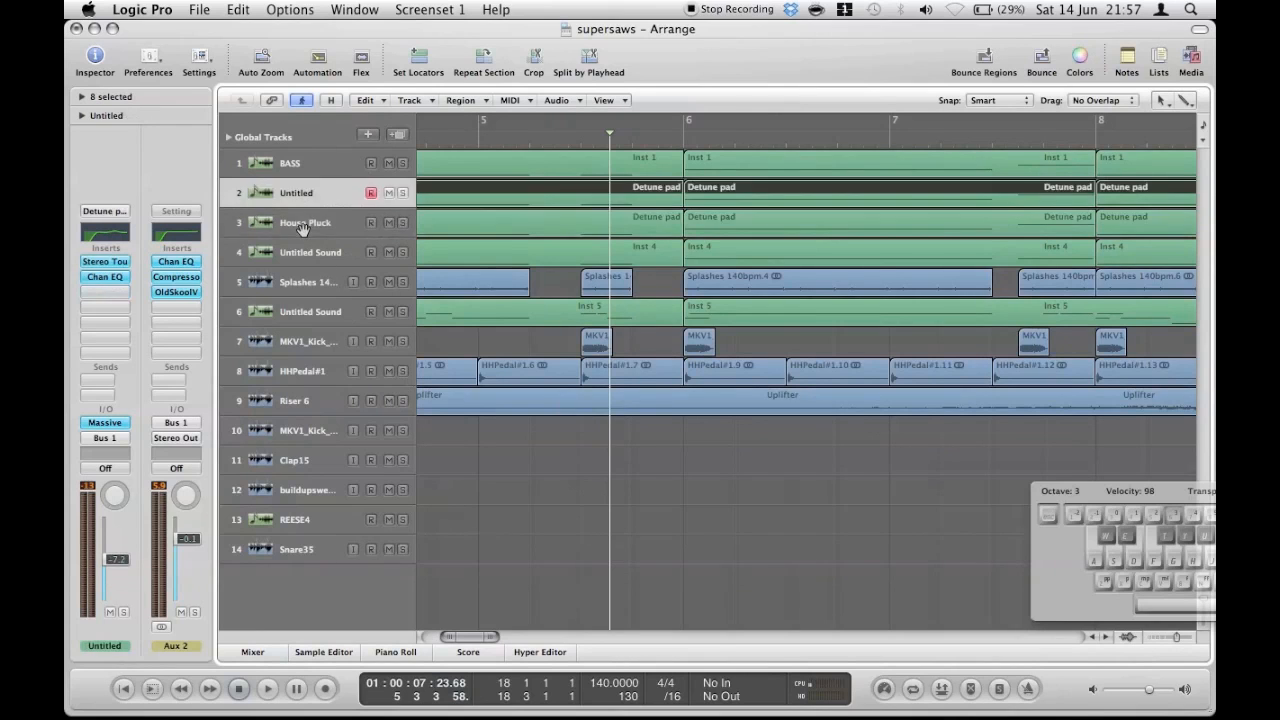
drag(402, 163, 402, 224)
scroll(680, 224, left, 5)
scroll(558, 157, left, 10)
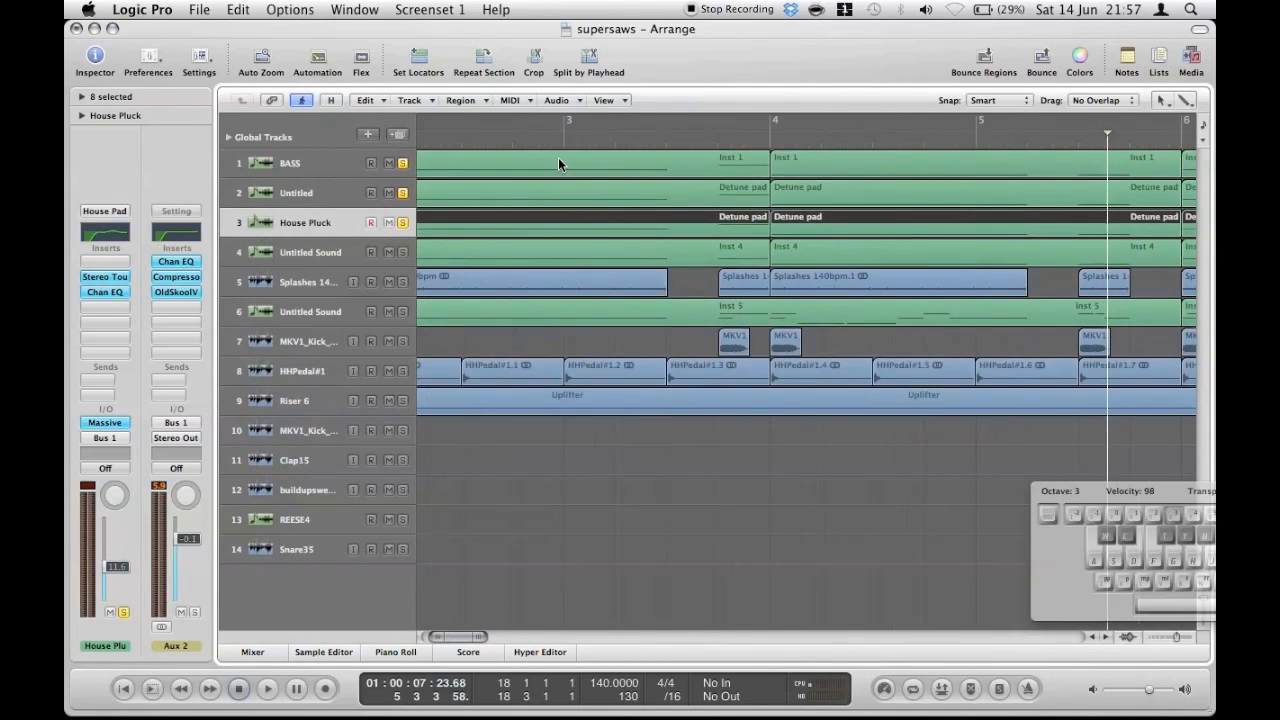
double_click(592, 140)
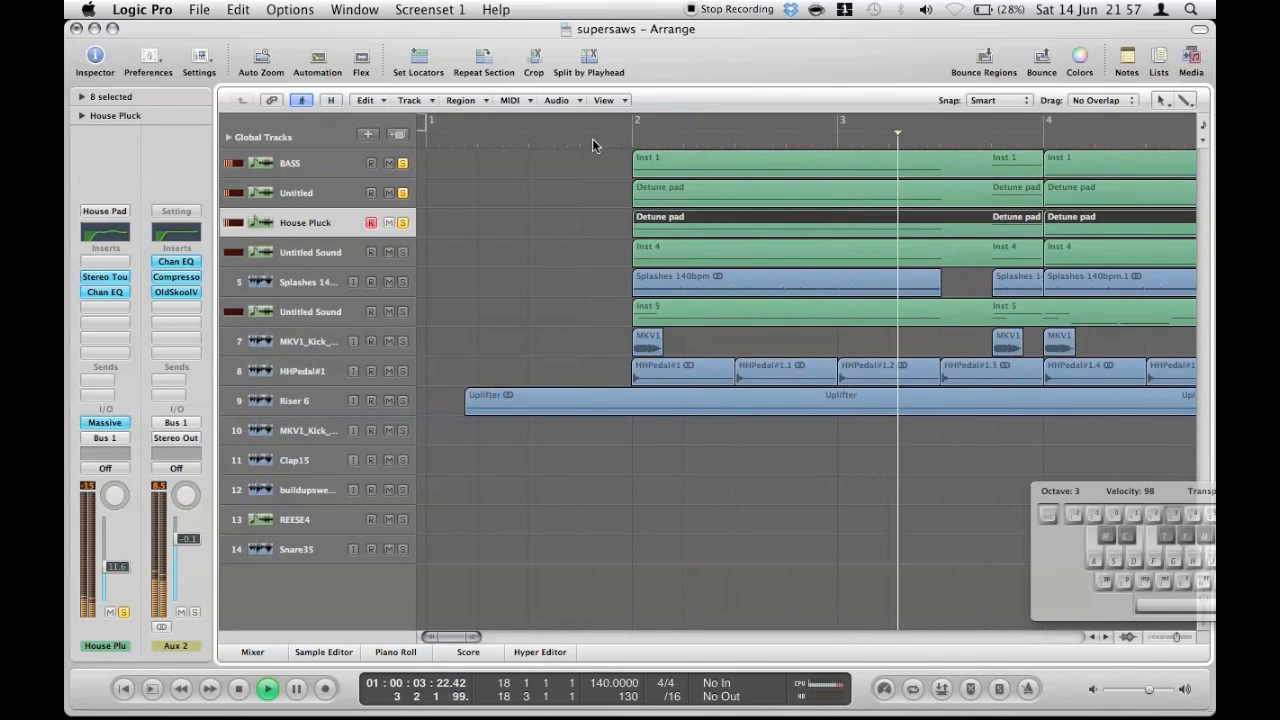
key(space)
drag(408, 165, 407, 224)
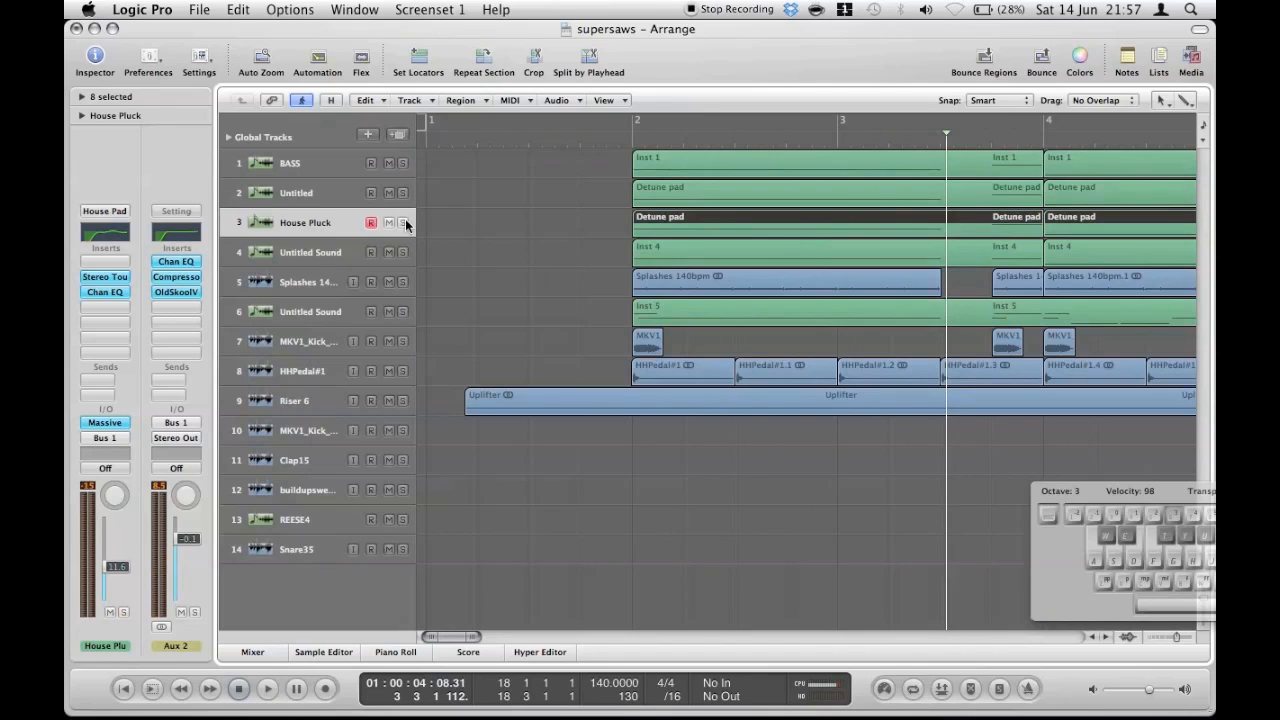
Step: Solo track 4, Untitled Sound, and play it from just before bar 2, then stop playback
click(342, 252)
key(Down)
key(Up)
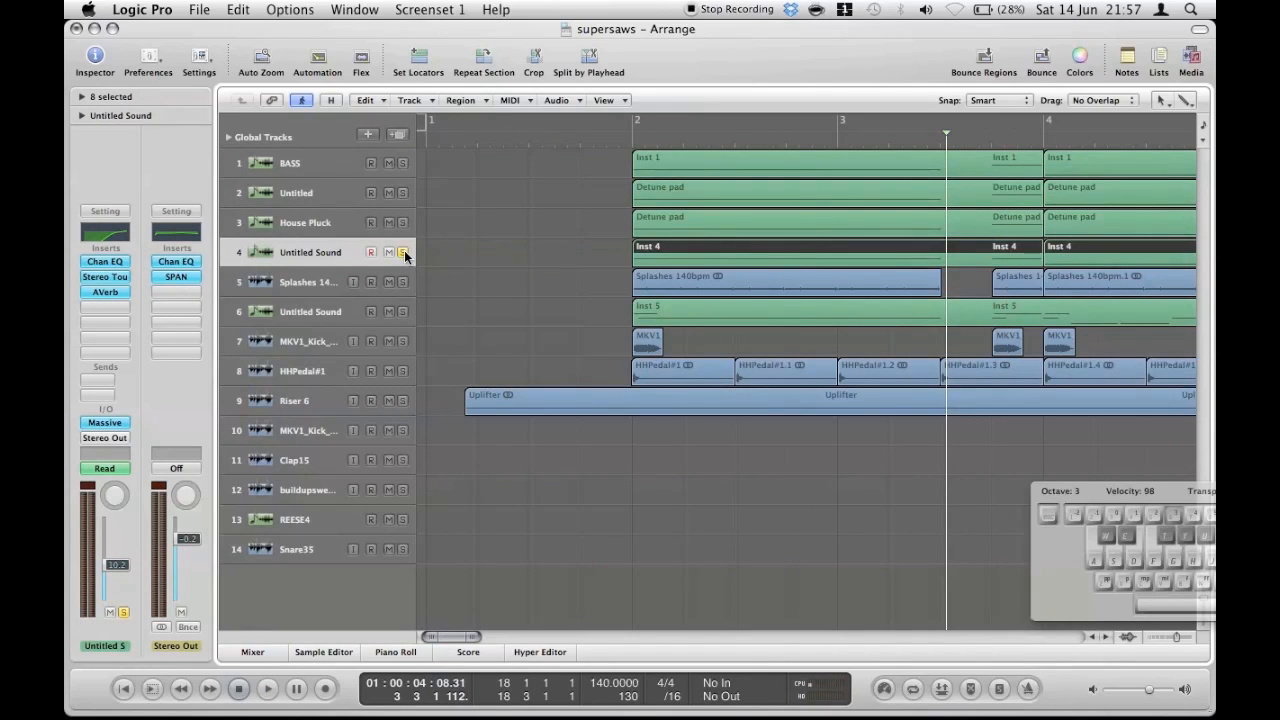
click(614, 141)
key(space)
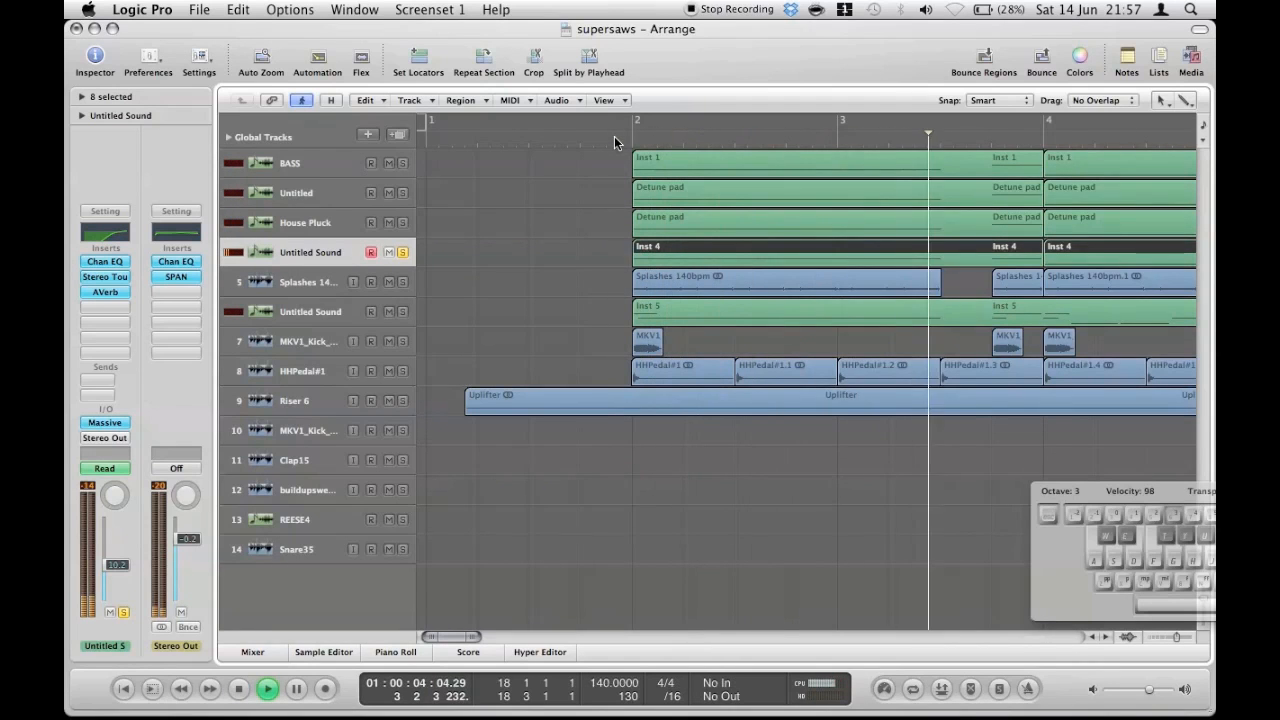
key(space)
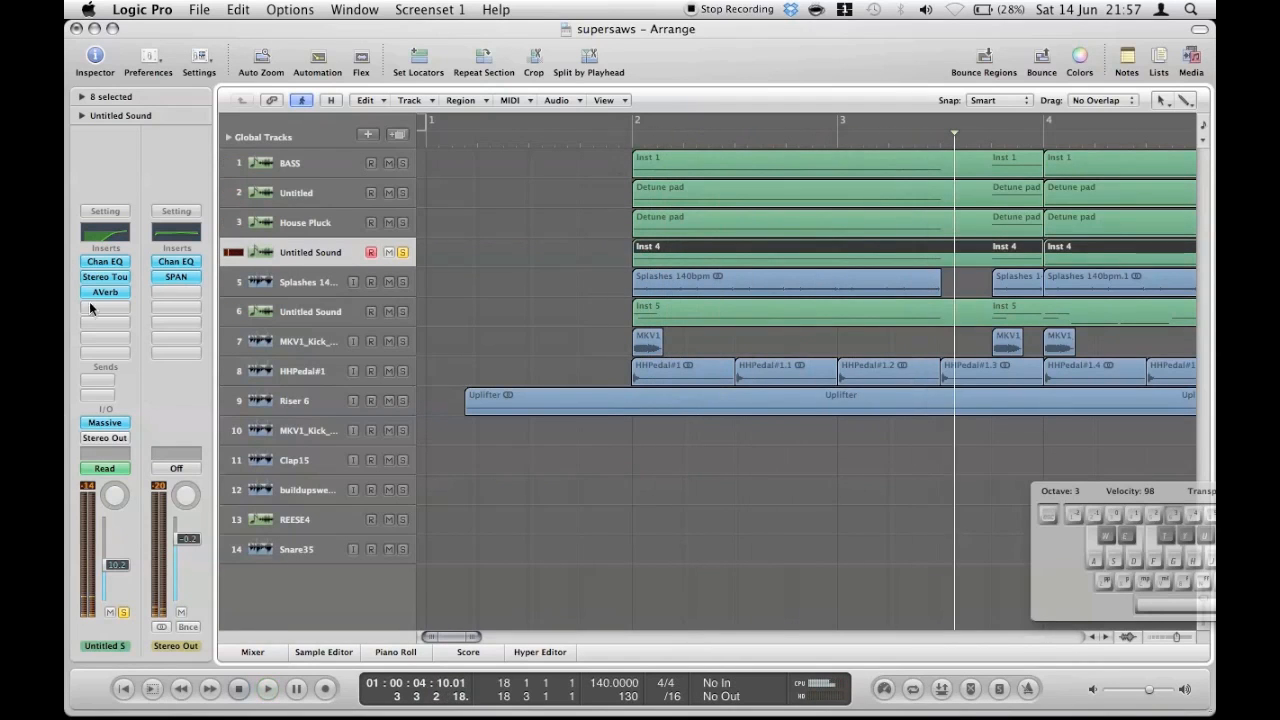
Step: Open Massive on track 4, review its noise types and envelope 4 while leaving the noise on White, and close the synth
click(113, 423)
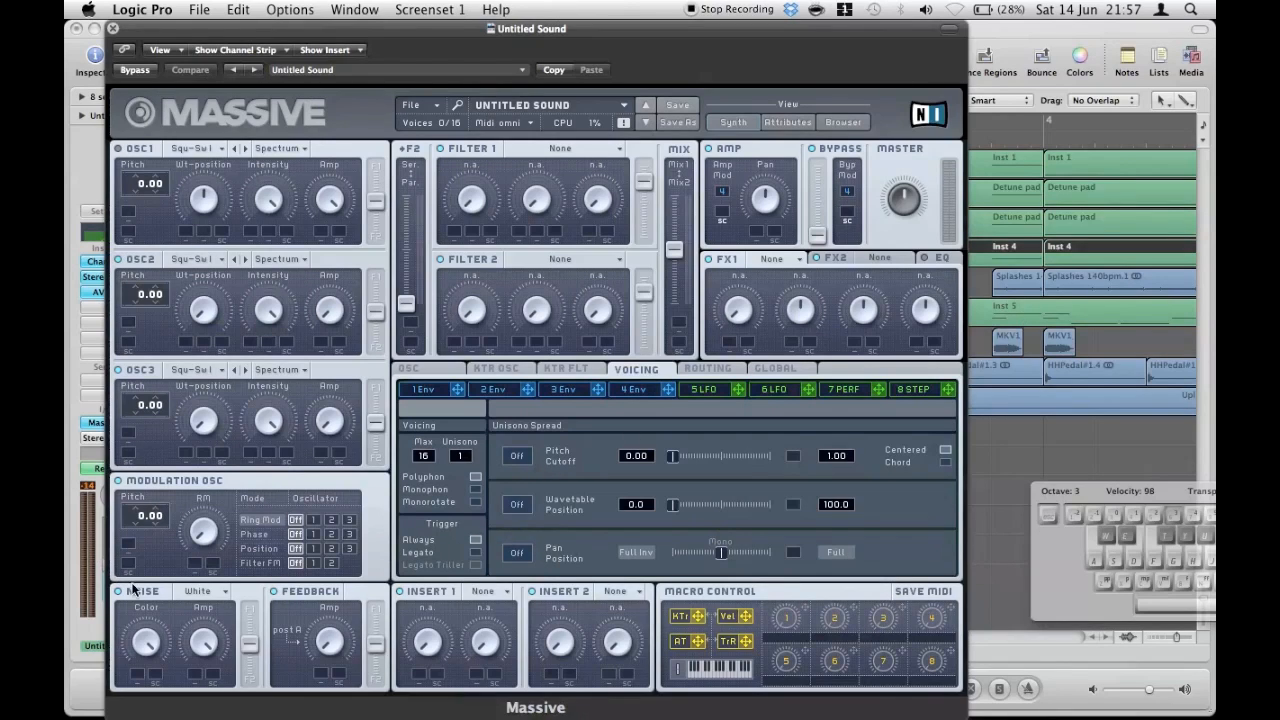
click(200, 596)
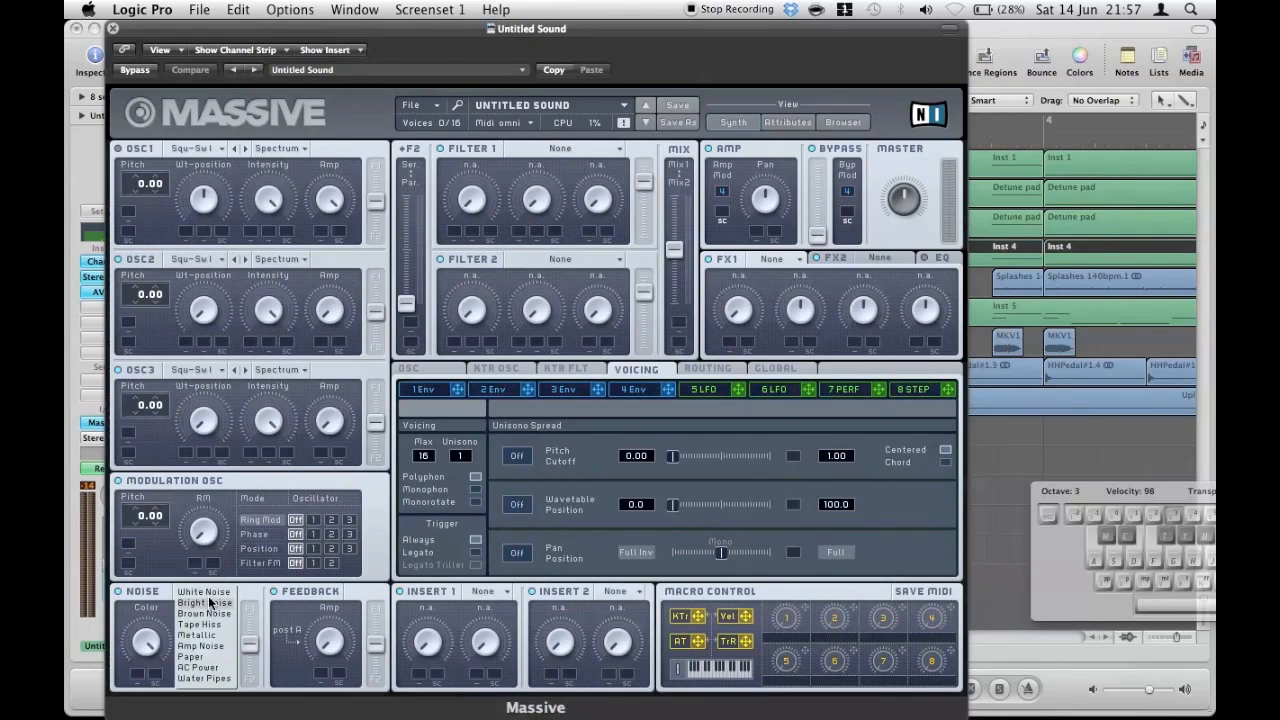
click(209, 606)
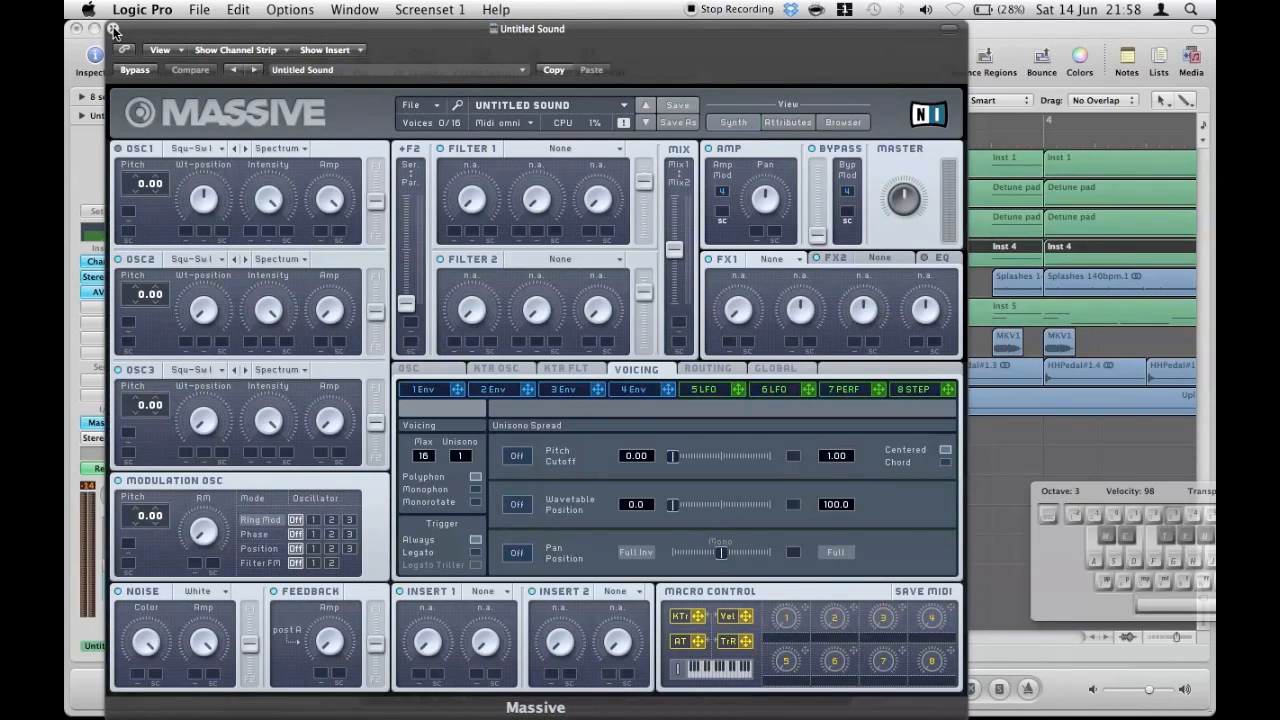
click(634, 388)
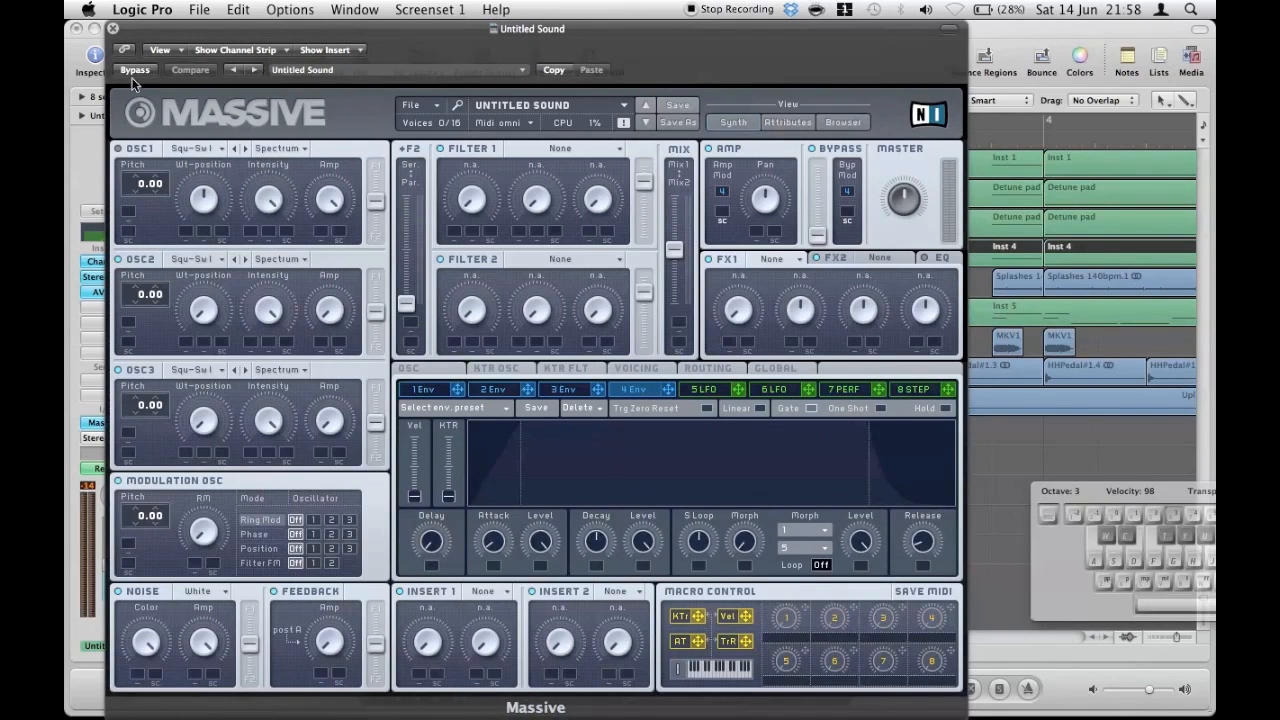
click(113, 28)
click(578, 535)
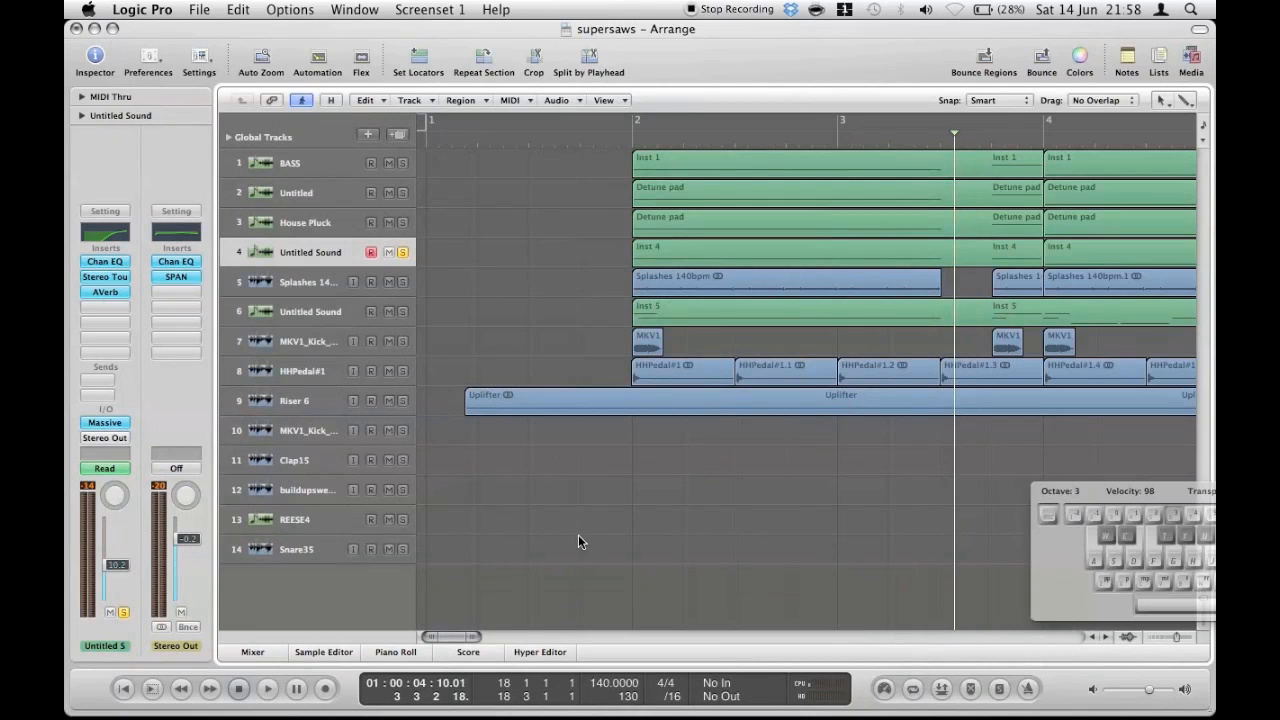
Step: Compare track 4's sound from just before bar 2 with its Channel EQ bypassed and enabled, then close the EQ
click(105, 235)
drag(350, 77, 460, 249)
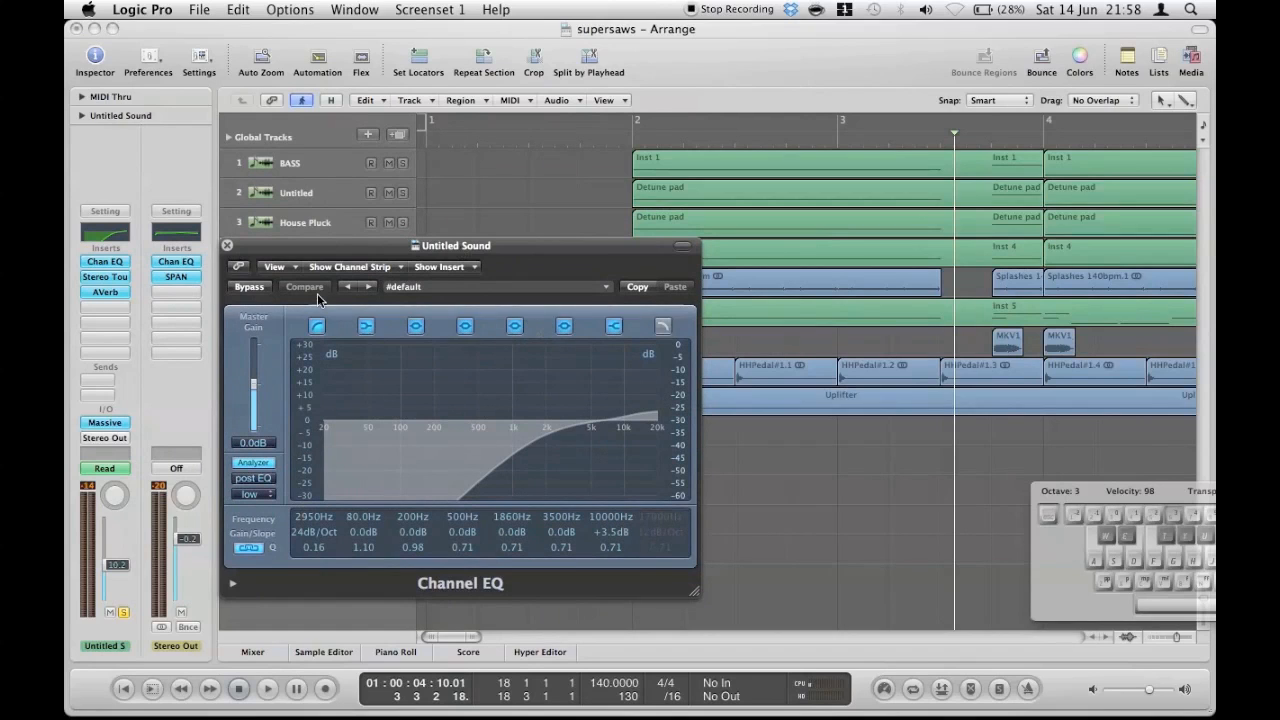
click(250, 287)
click(615, 135)
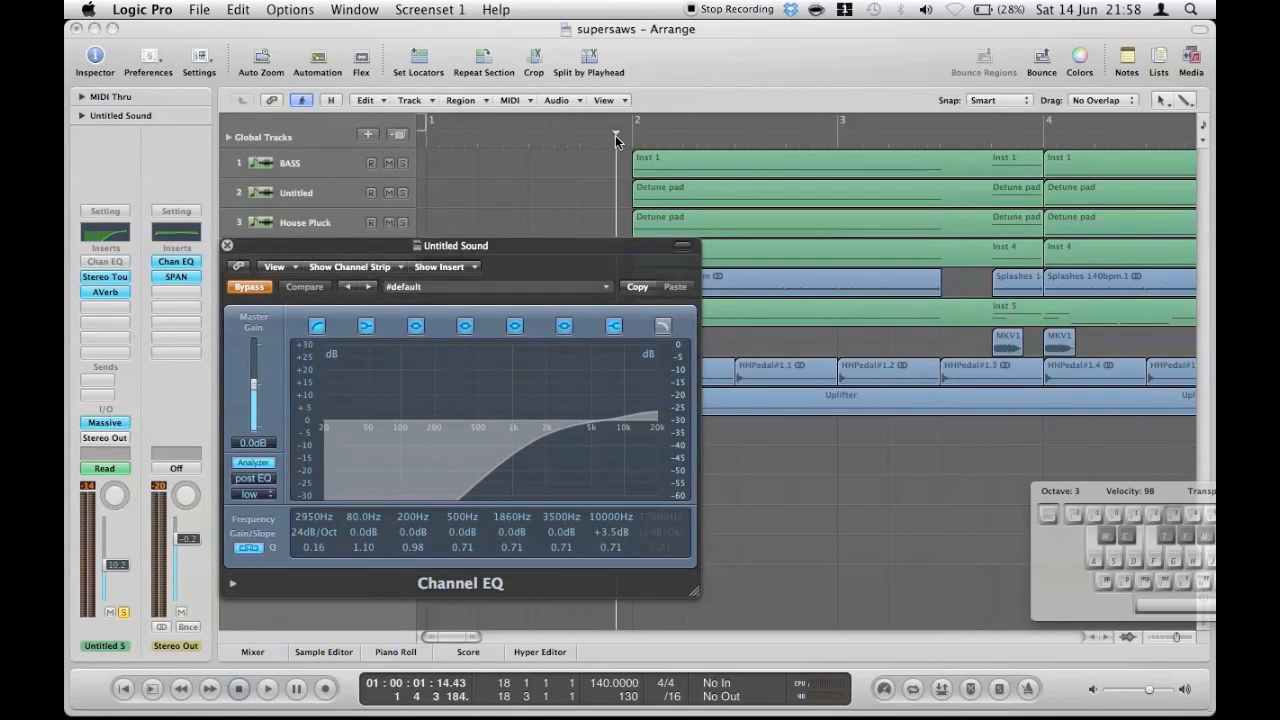
key(space)
key(space)
click(258, 289)
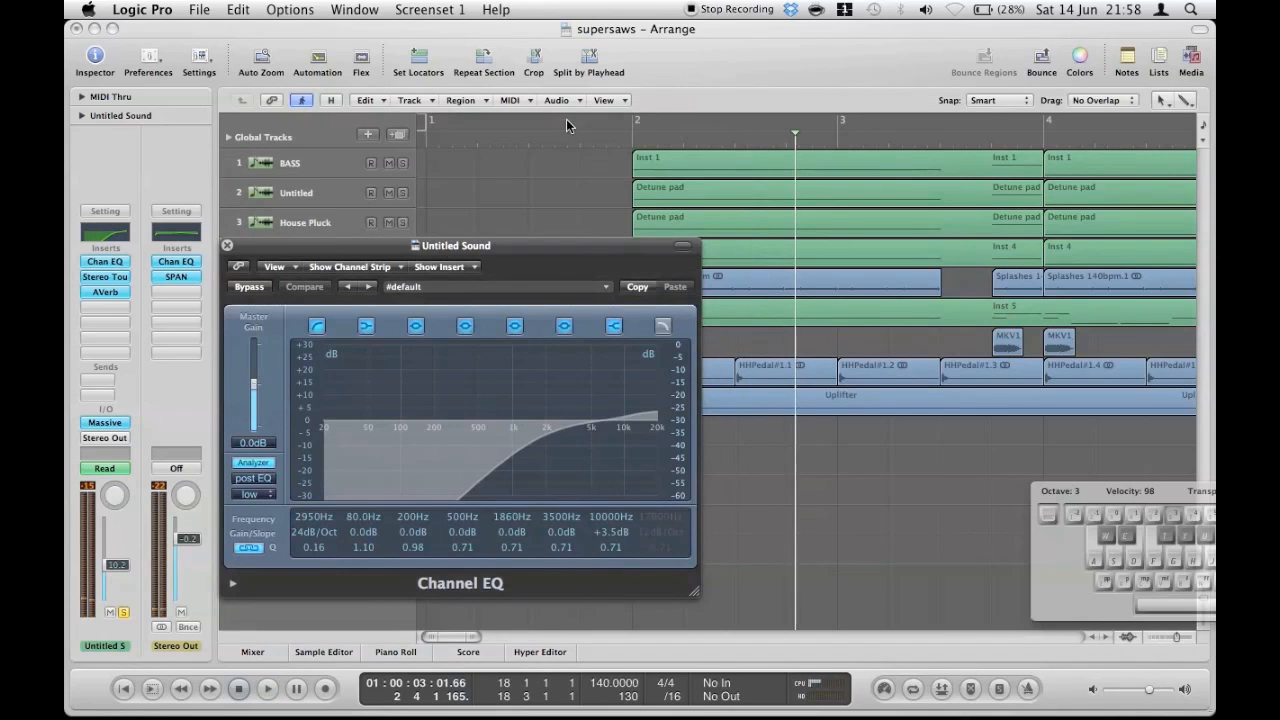
double_click(617, 138)
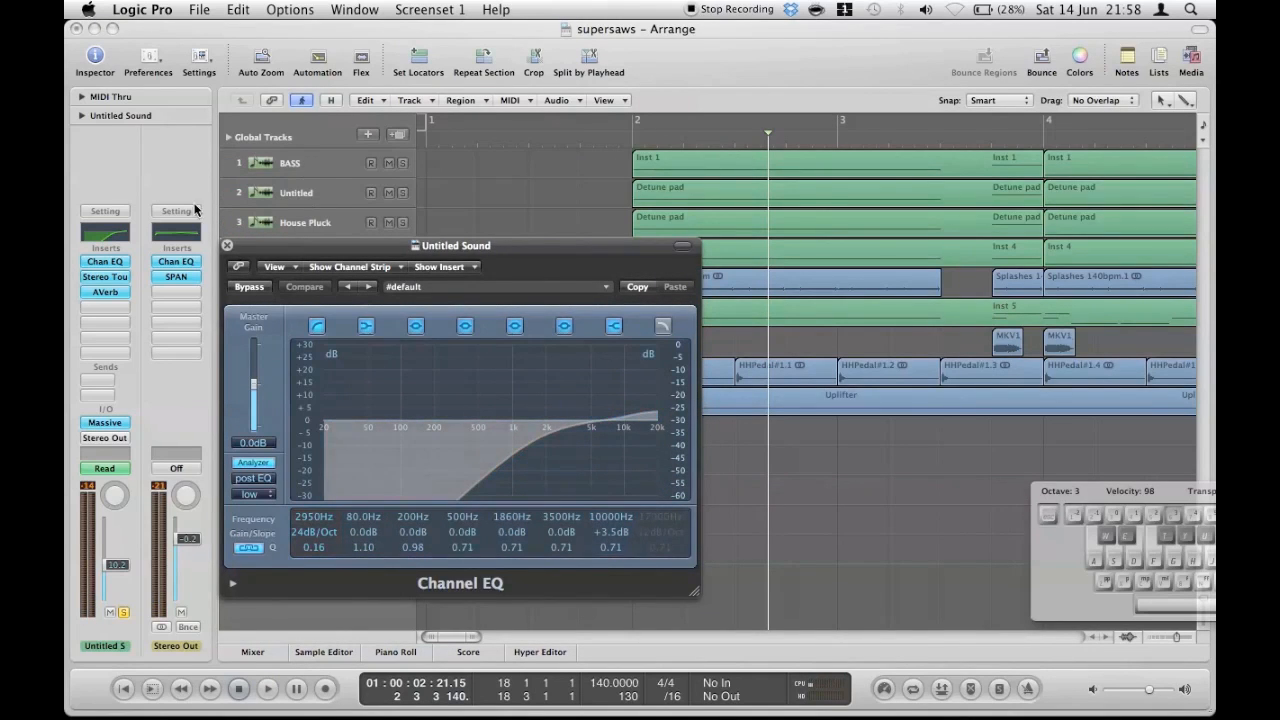
click(227, 245)
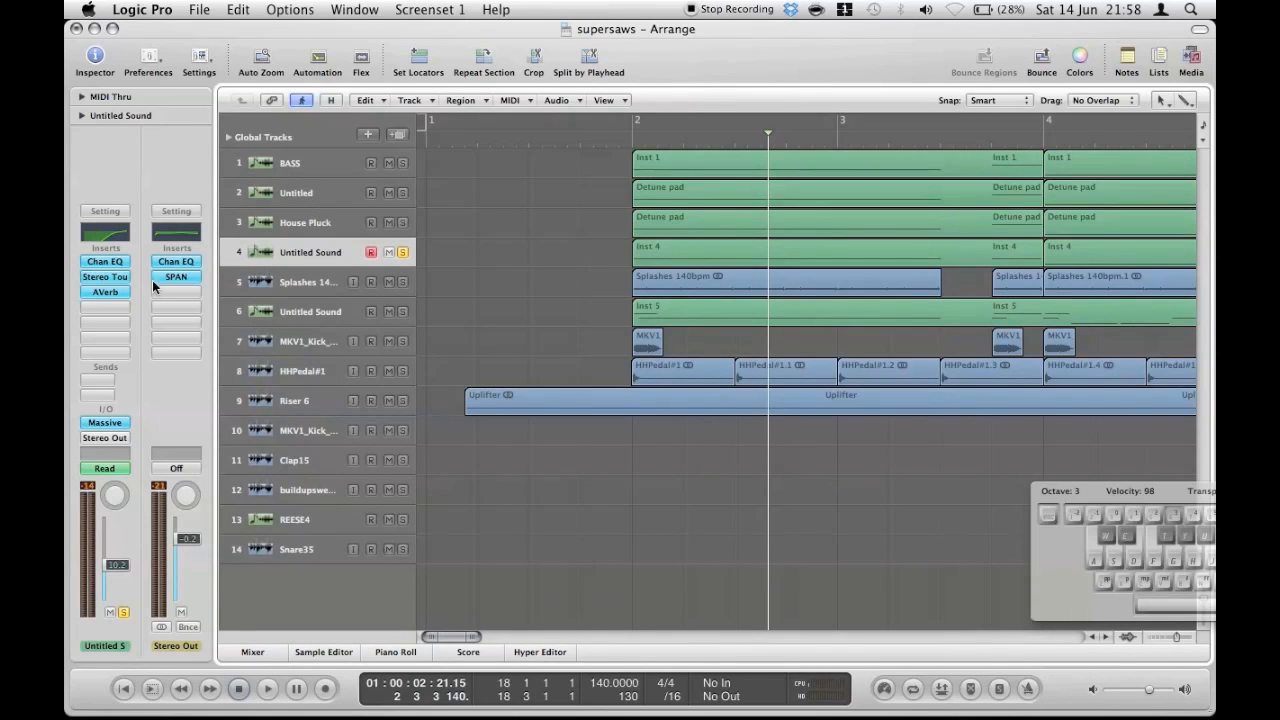
Step: Review track 4's Stereo Touch side-channel delay and high-pass settings and its AVerb reverb settings, closing each plug-in
click(118, 277)
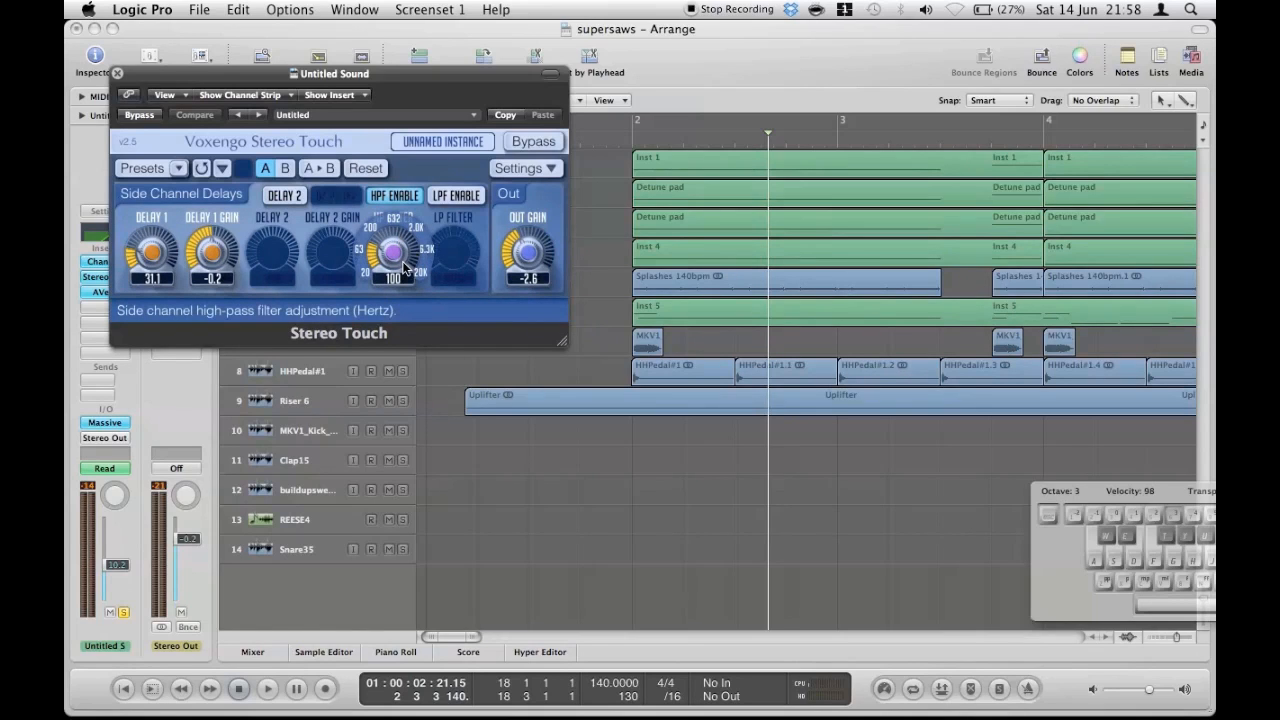
click(117, 73)
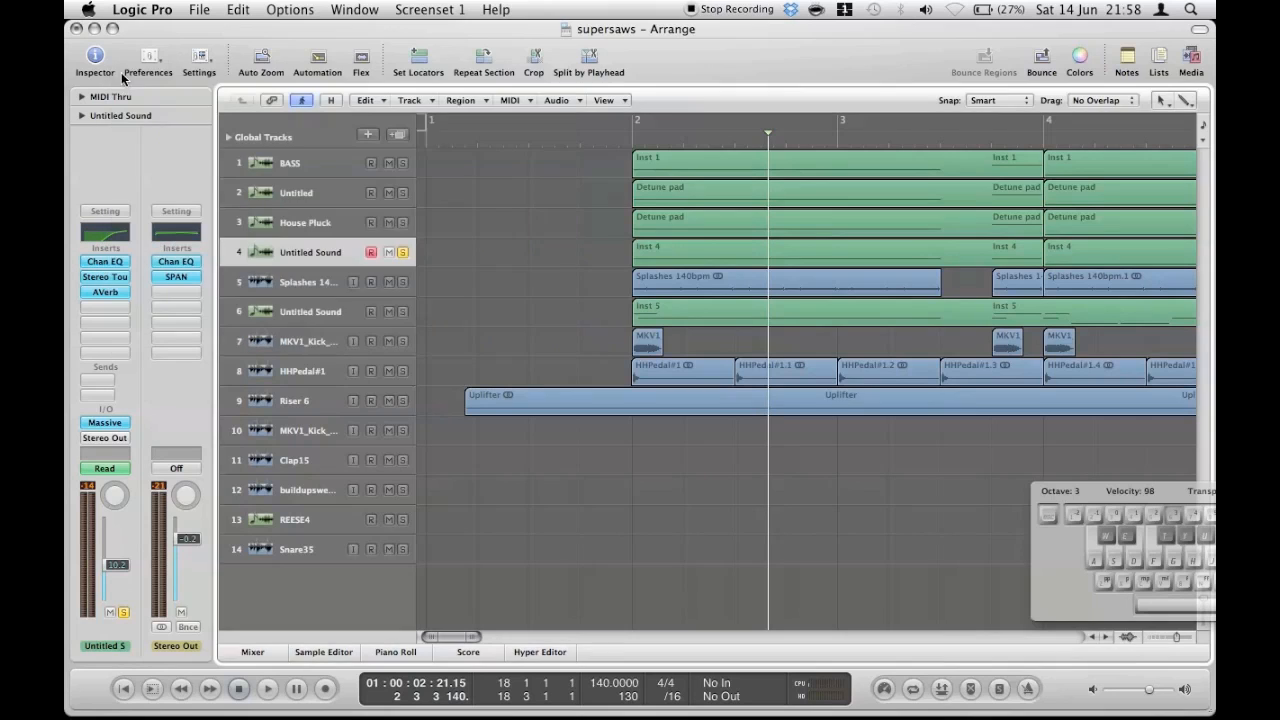
click(105, 294)
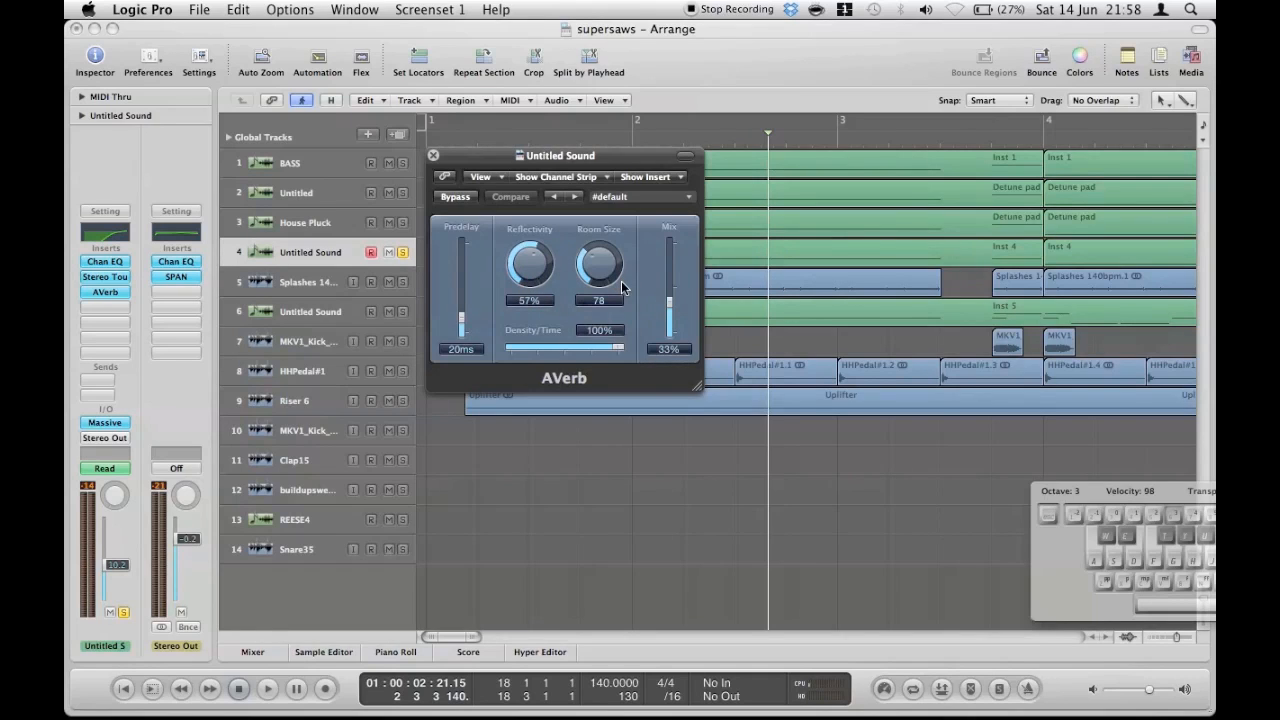
click(433, 155)
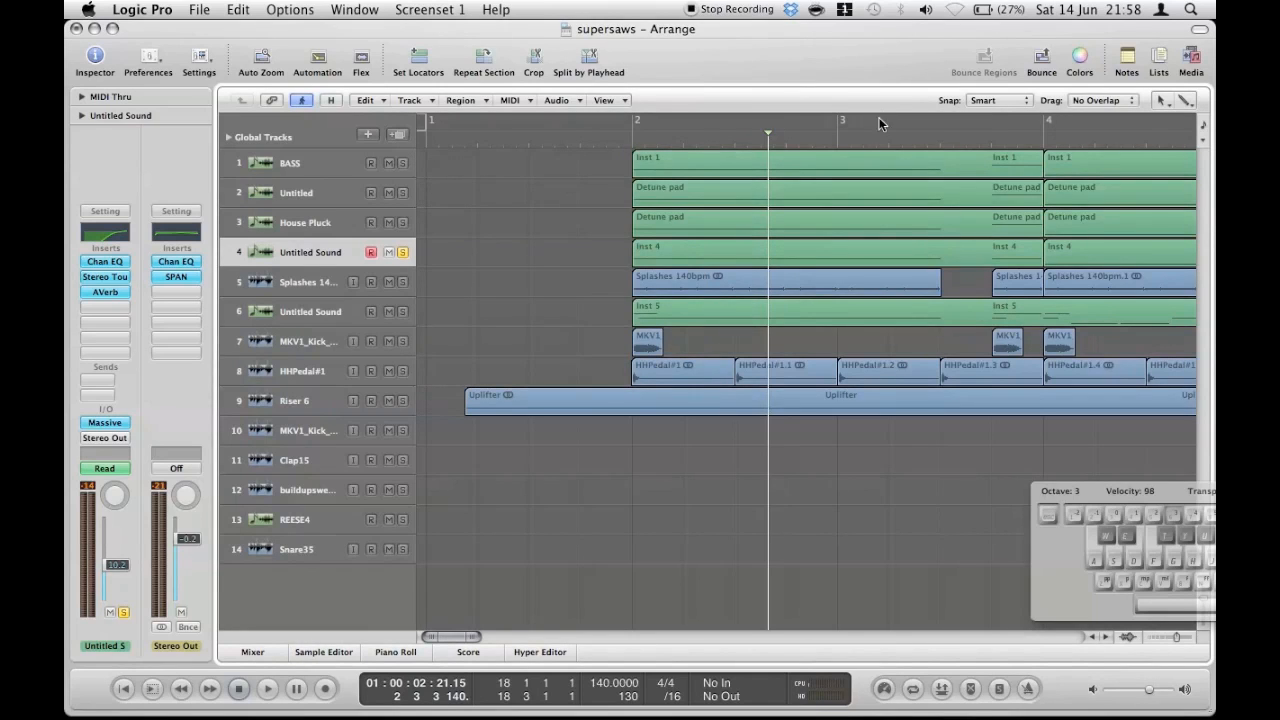
Step: Play the soloed track 4 from just before bar 2, stop playback, unsolo the track and clear the region selection
key(space)
key(space)
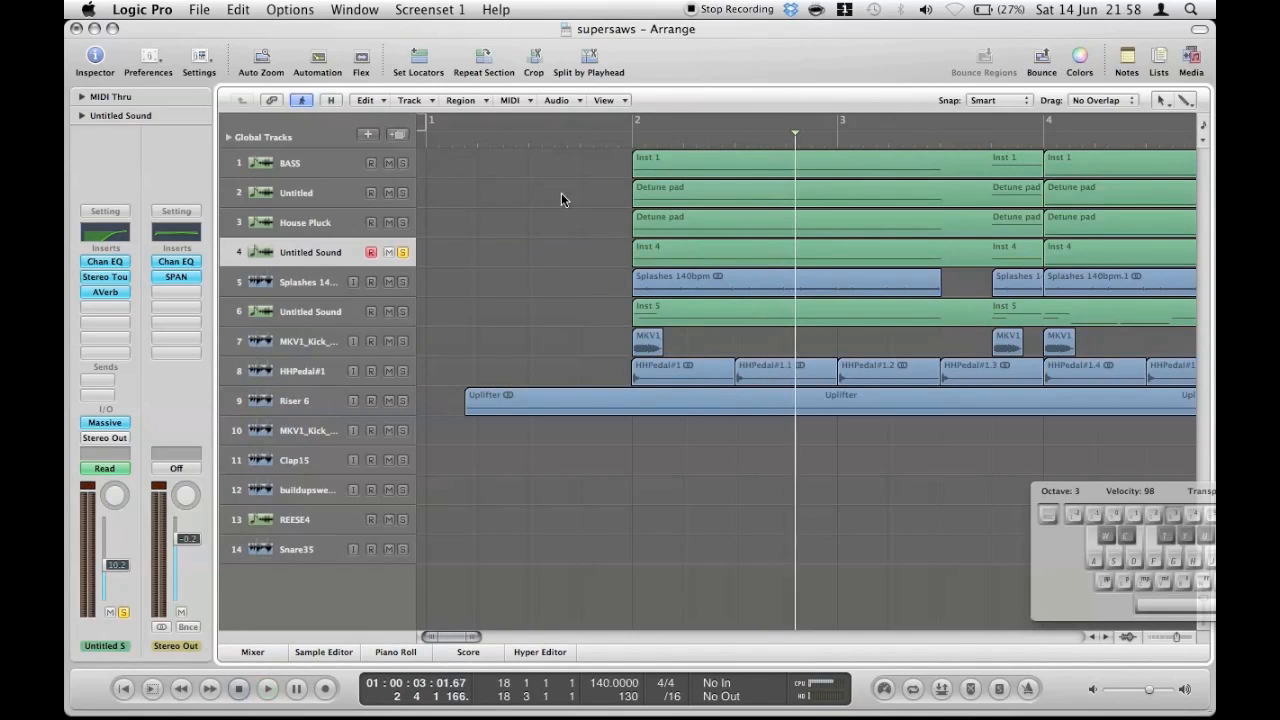
click(622, 136)
key(space)
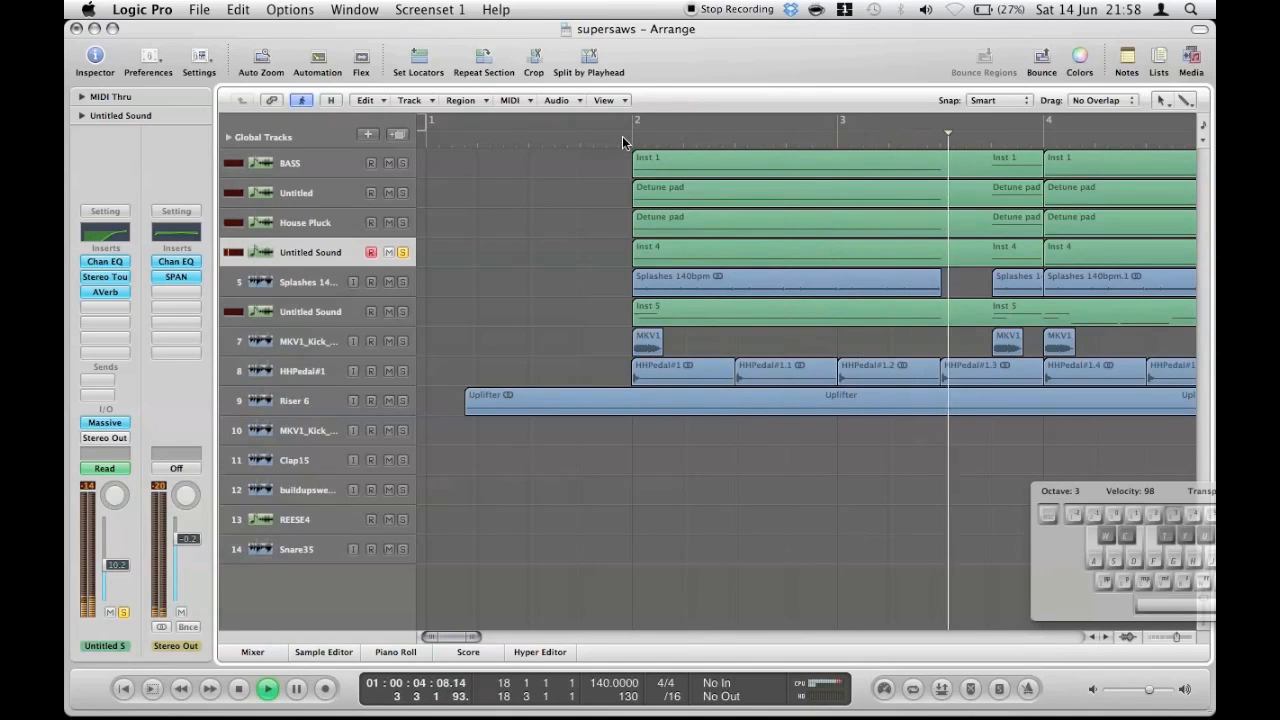
click(402, 252)
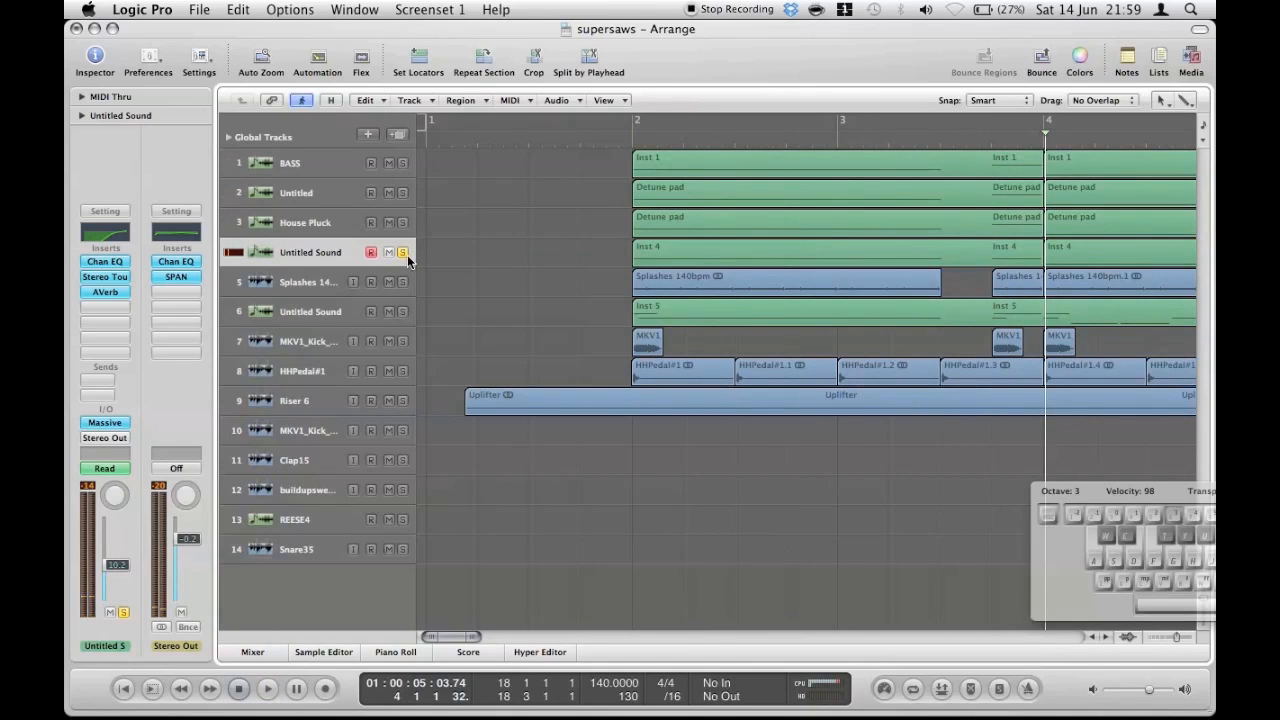
click(310, 252)
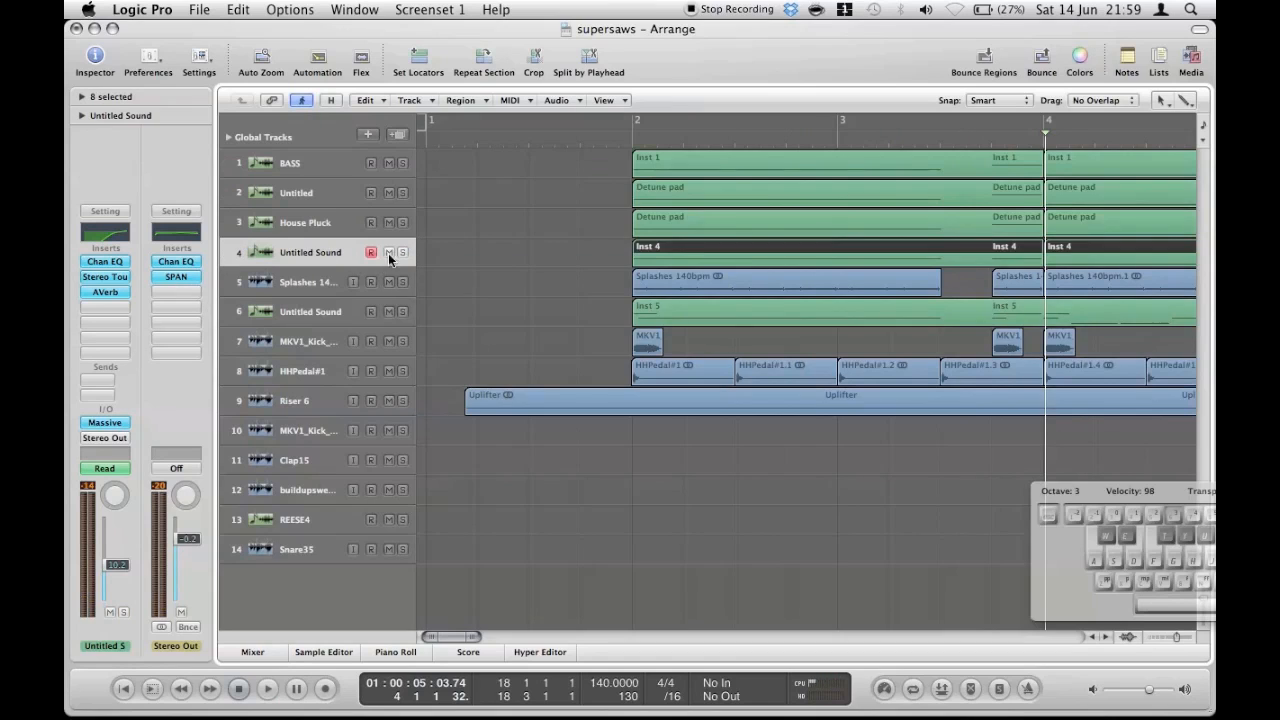
click(502, 256)
Step: Solo track 5, Splashes 140bpm, play it from just before bar 2, stop playback and deselect its regions
click(303, 281)
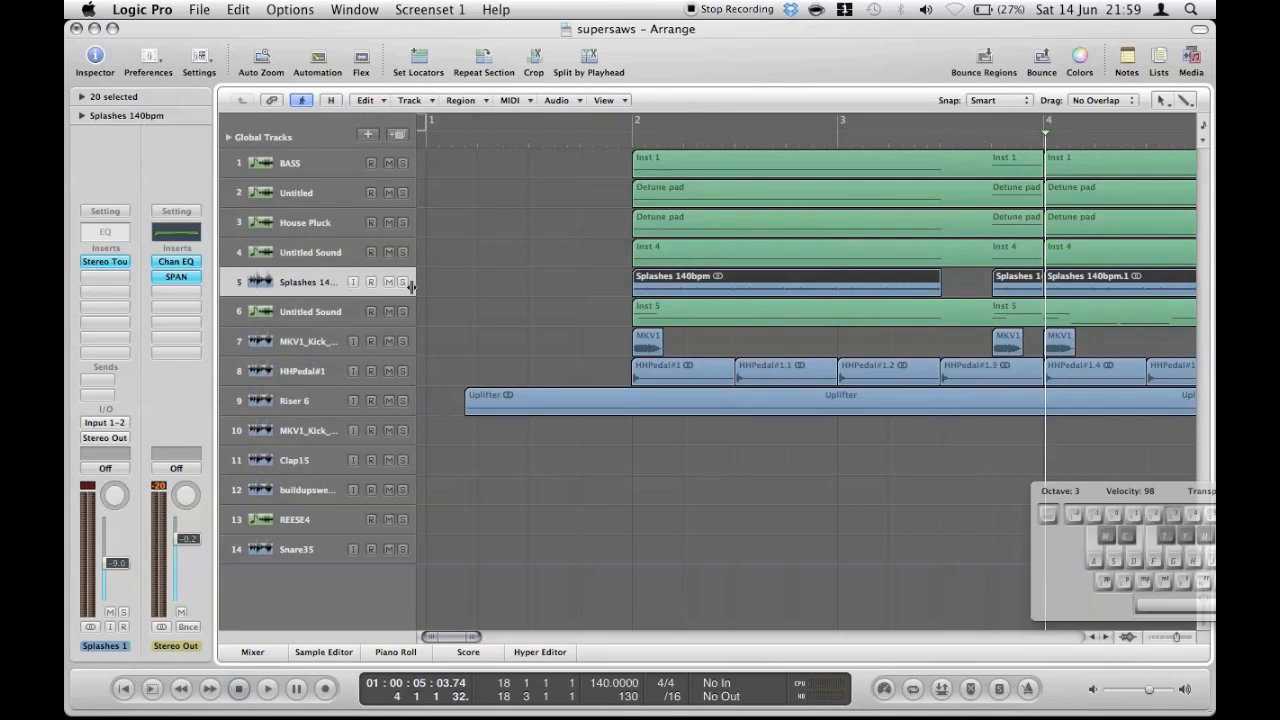
click(622, 140)
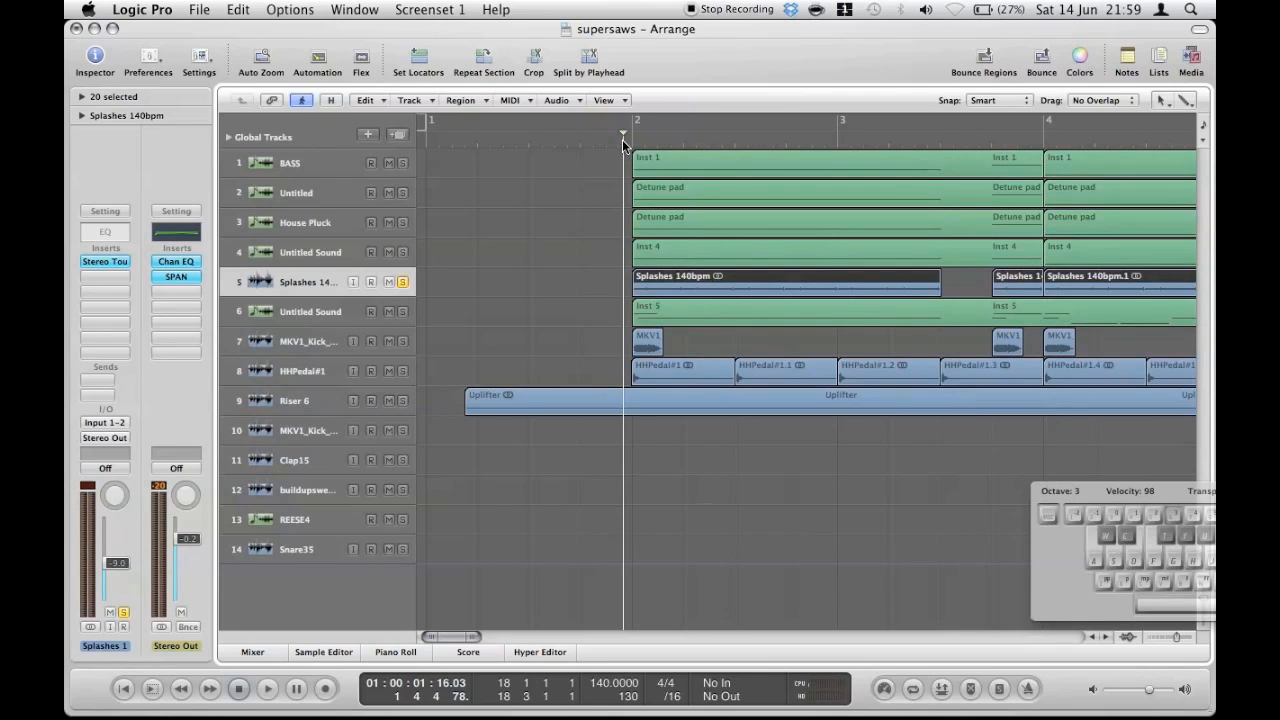
key(space)
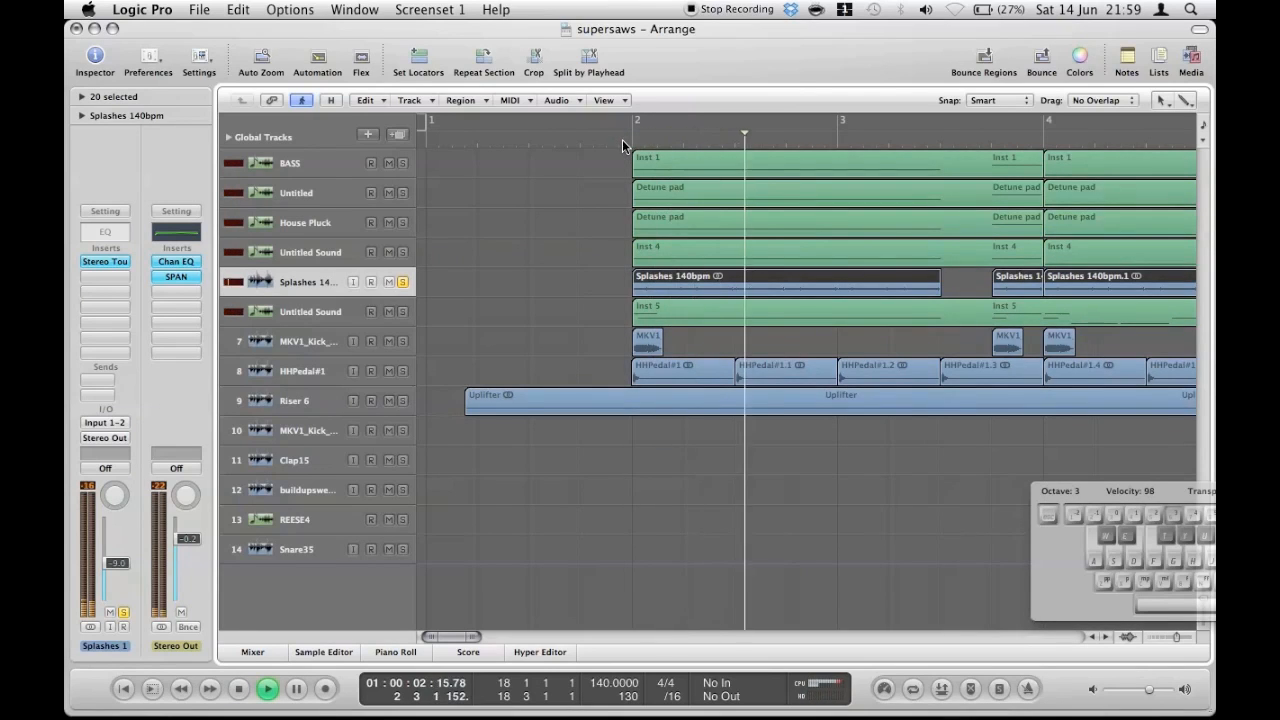
key(space)
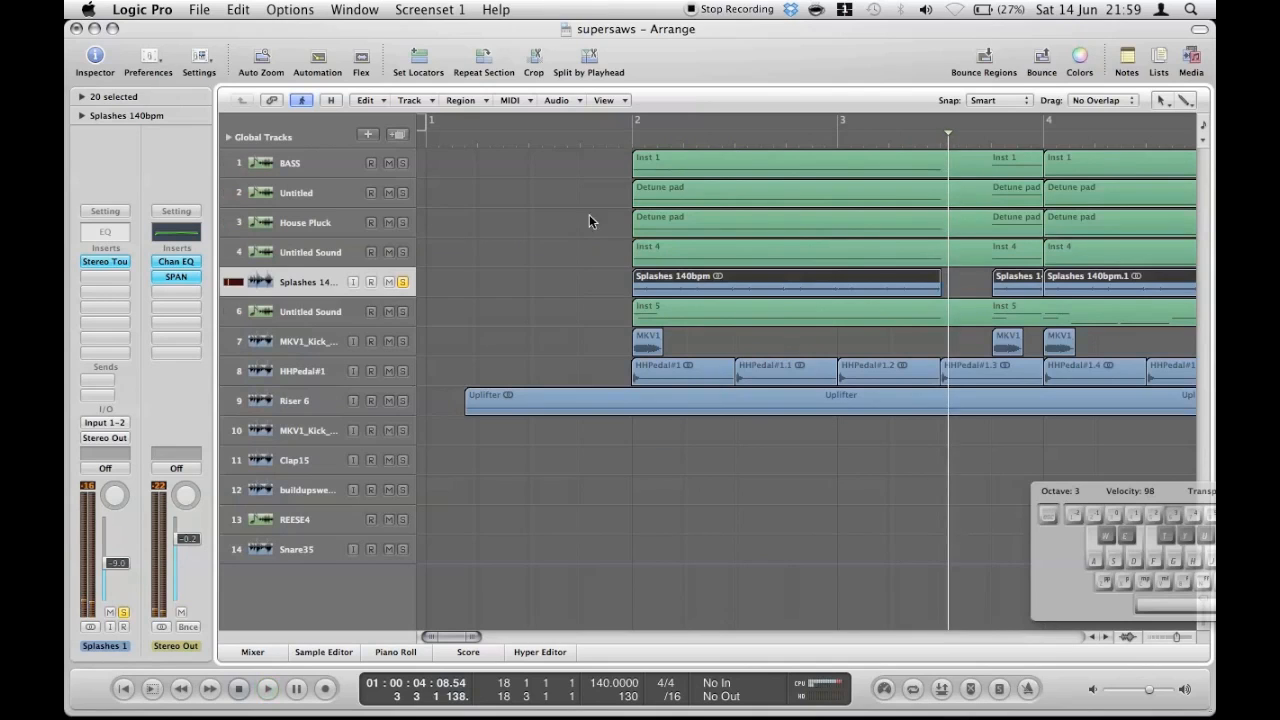
click(560, 285)
Step: Review Stereo Touch on the Splashes track, compare playback with it bypassed and enabled, and unsolo the track
click(108, 260)
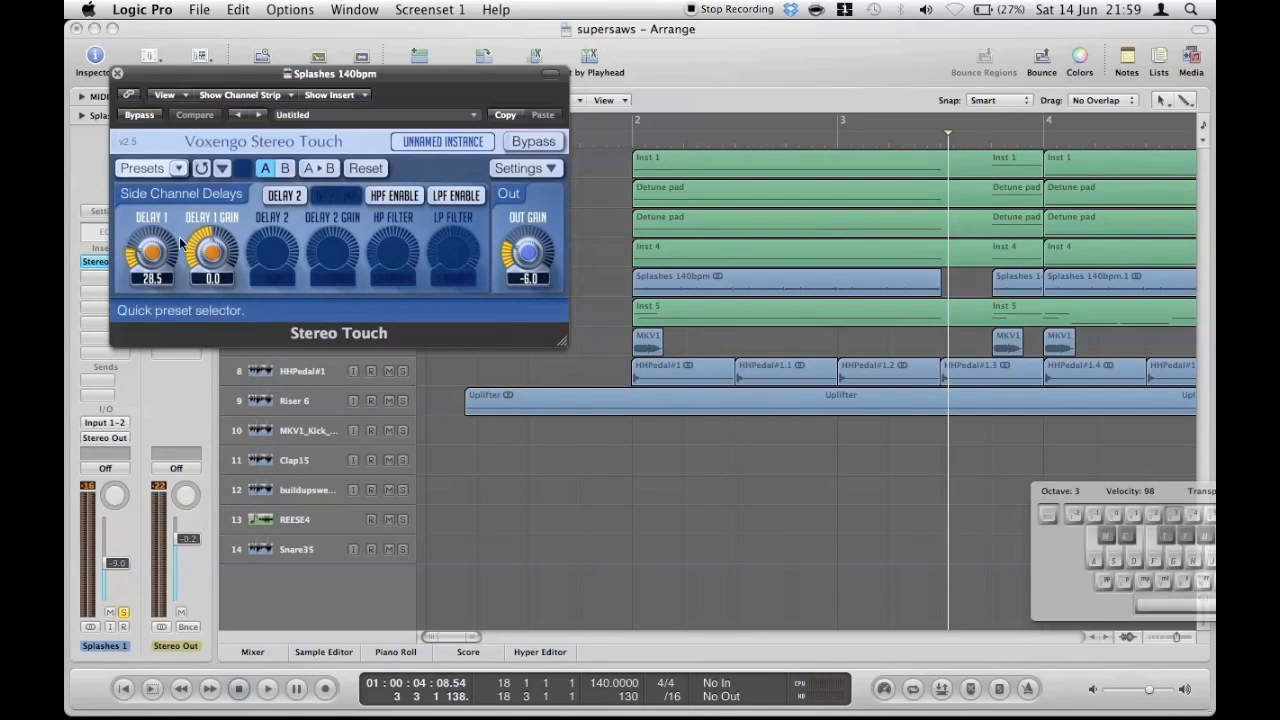
click(117, 73)
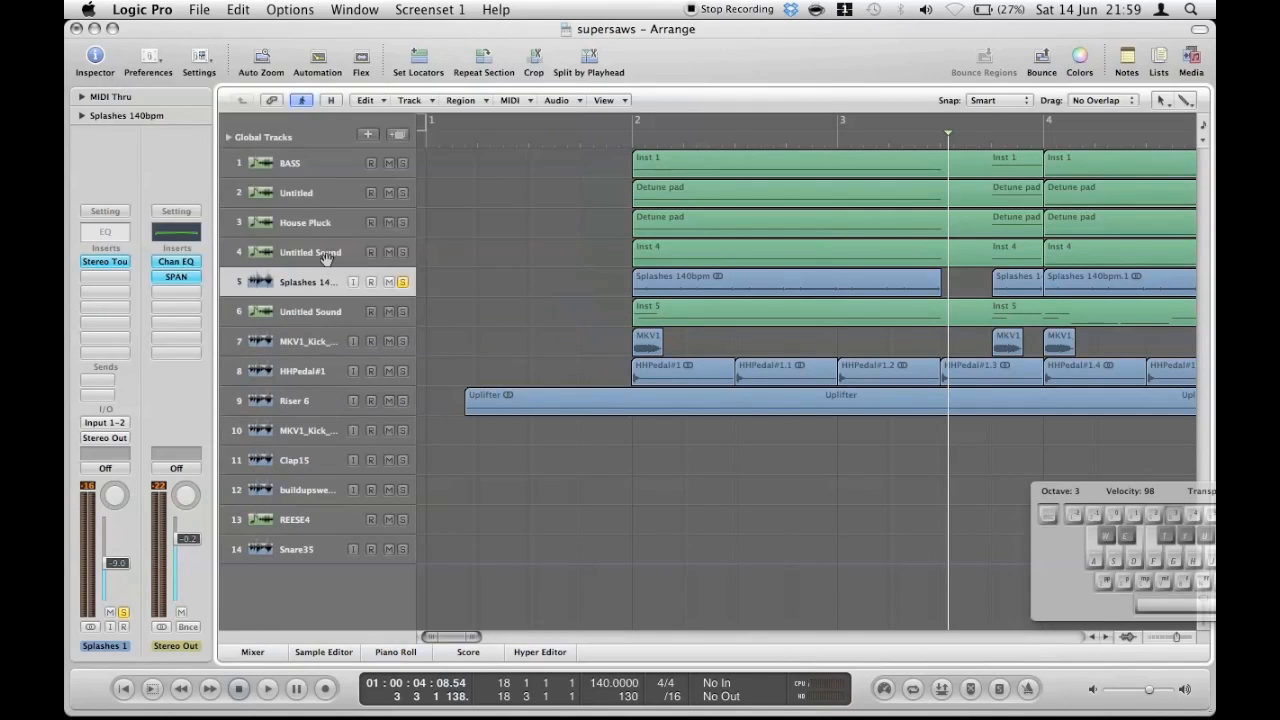
double_click(619, 138)
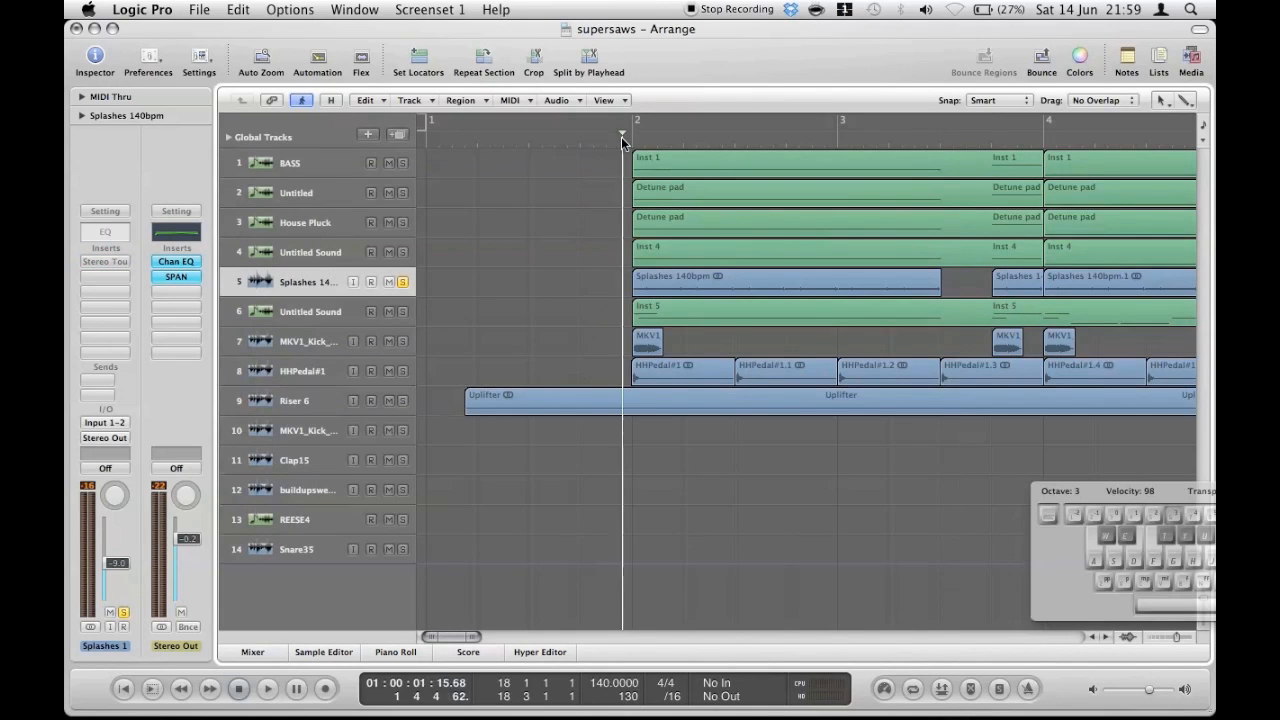
alt+click(102, 262)
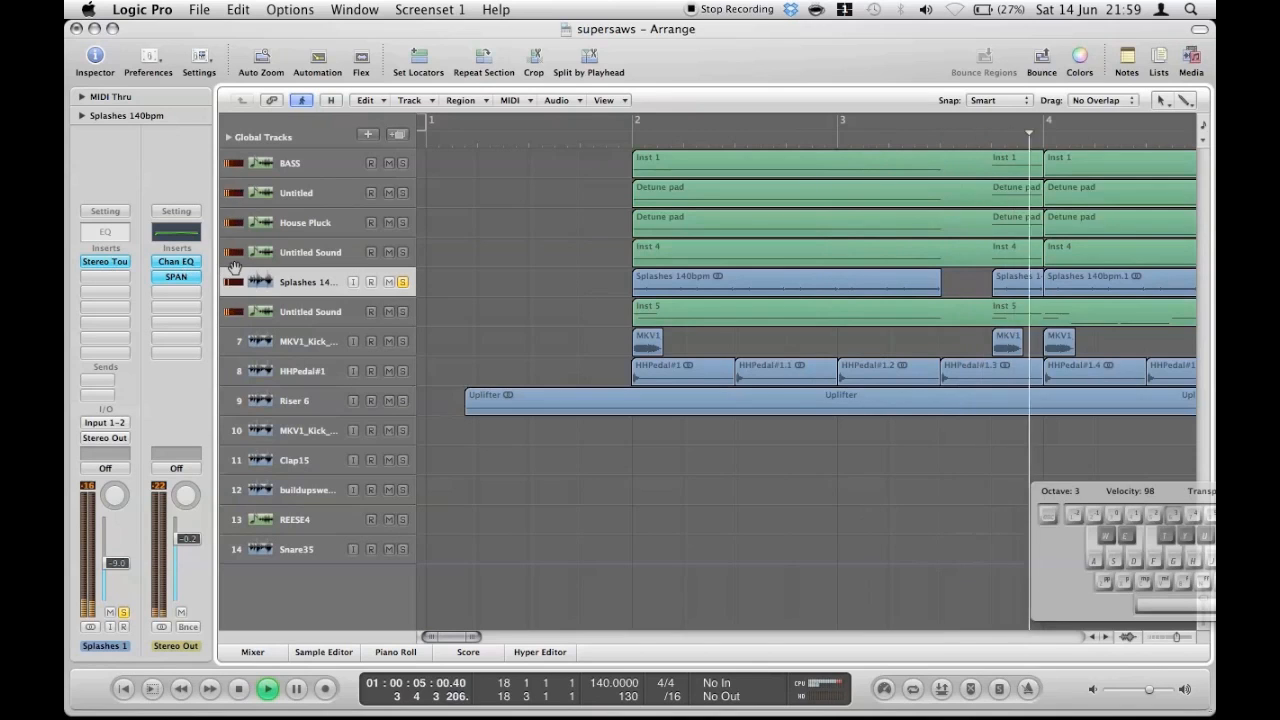
click(401, 281)
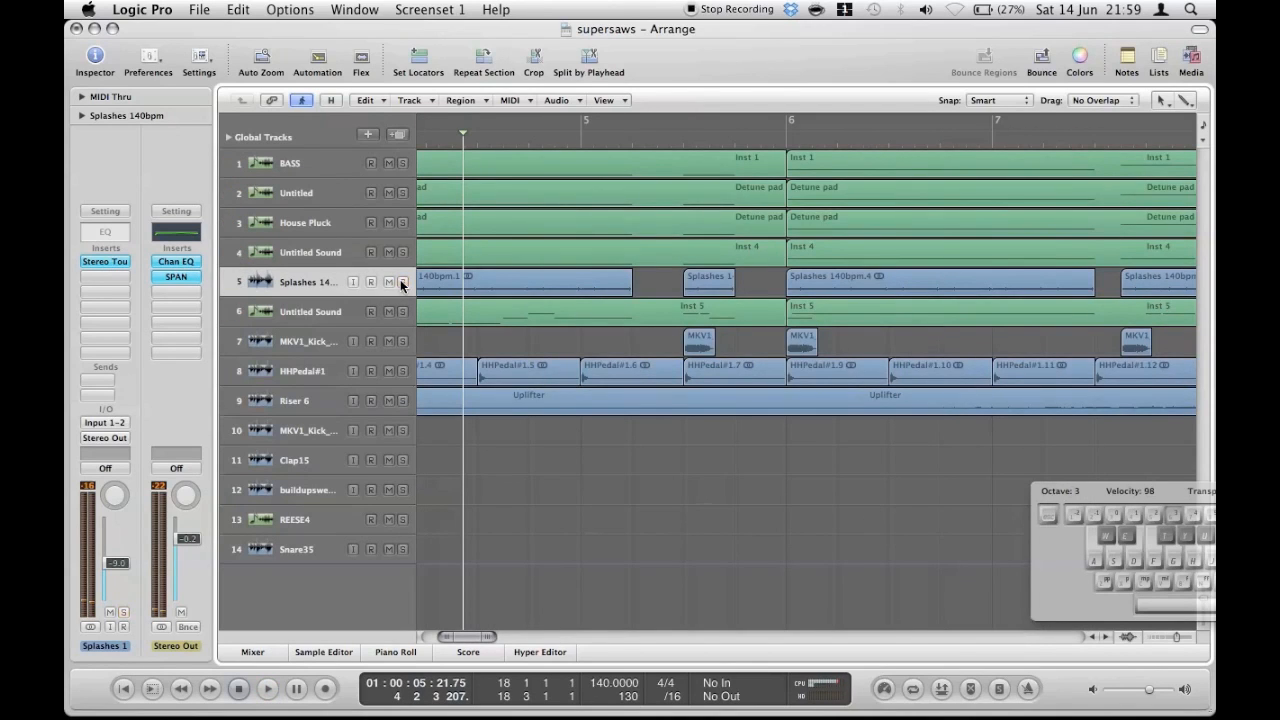
Step: Mute track 6, Untitled Sound, play the mix from just before bar 2, then unmute the track and stop playback
scroll(671, 325, left, 10)
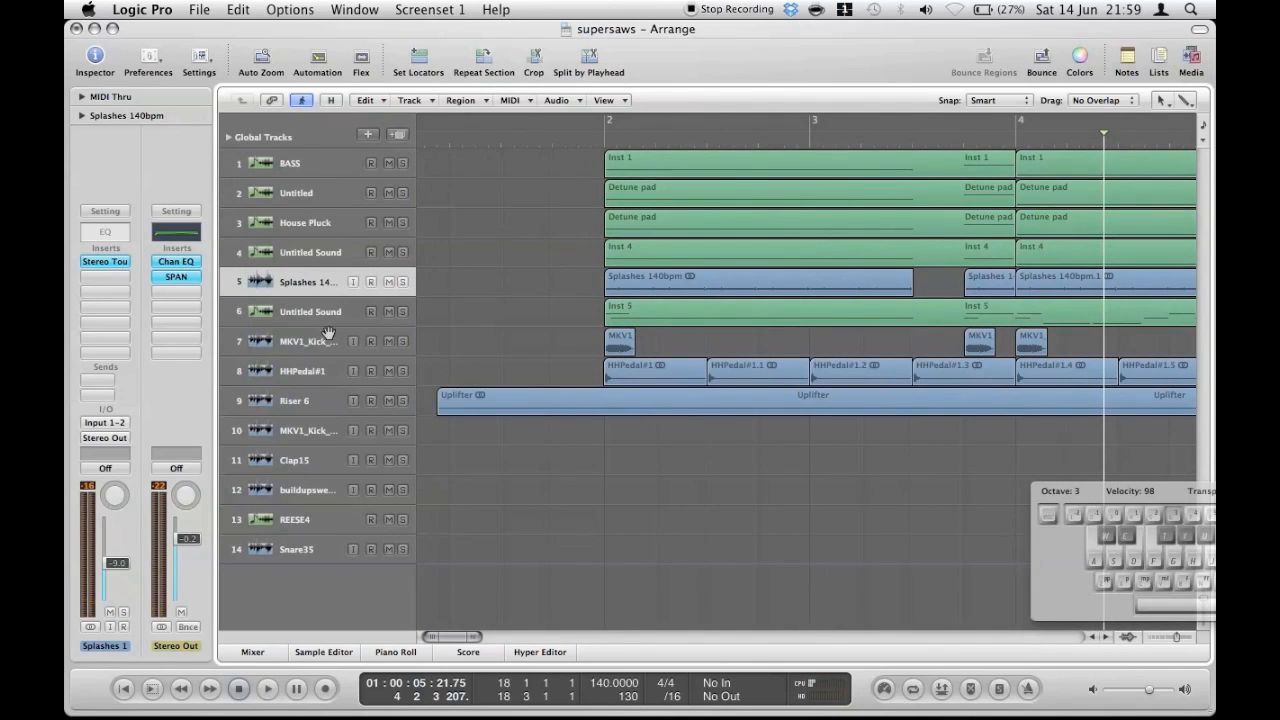
click(292, 318)
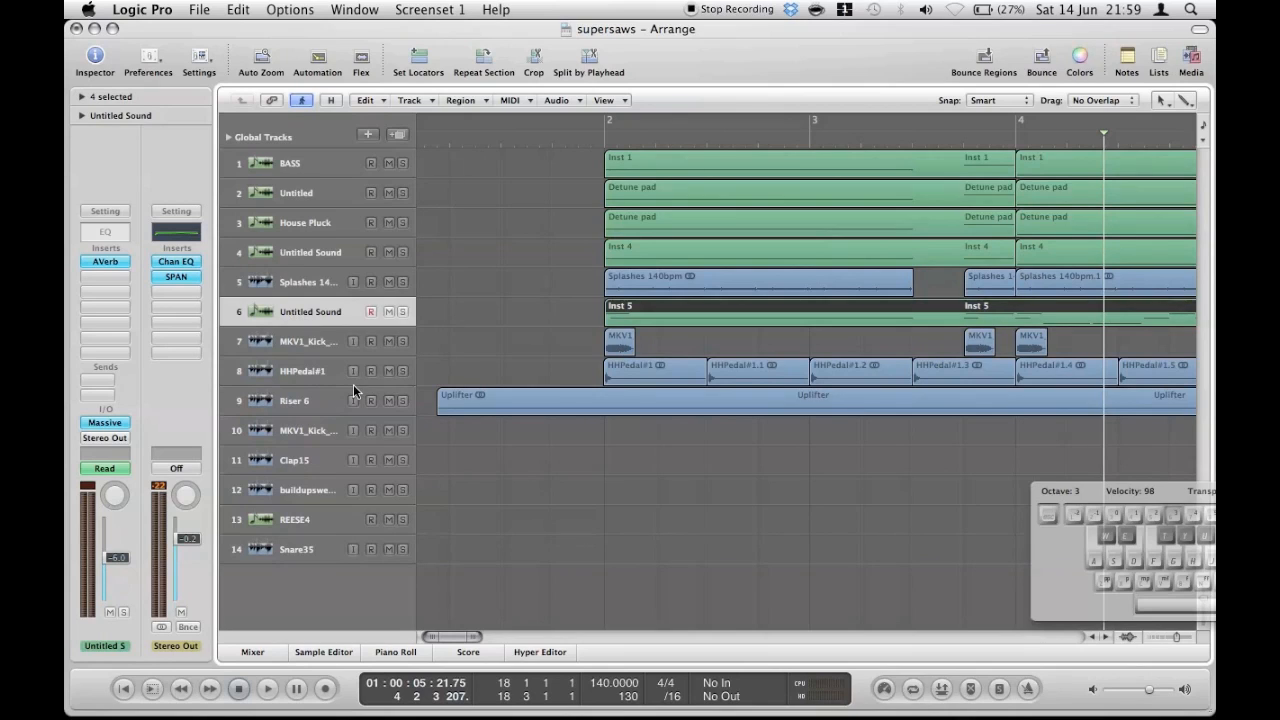
click(388, 312)
double_click(584, 132)
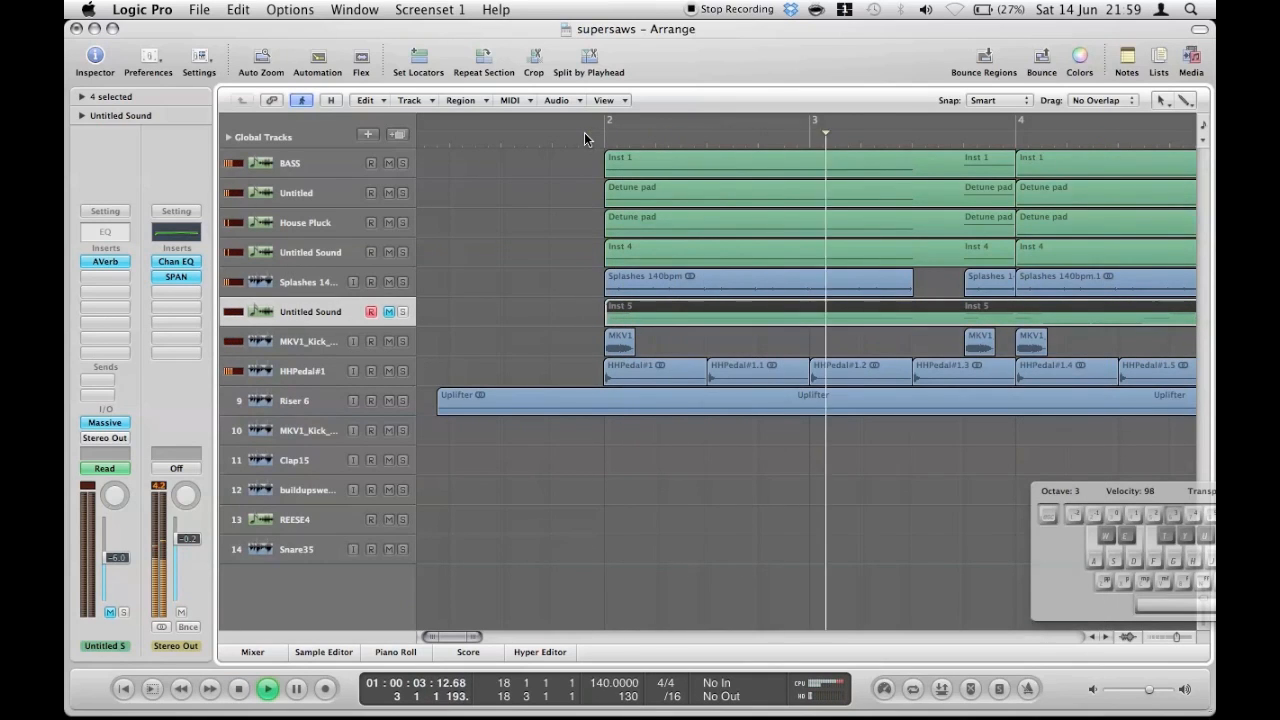
click(389, 311)
click(601, 293)
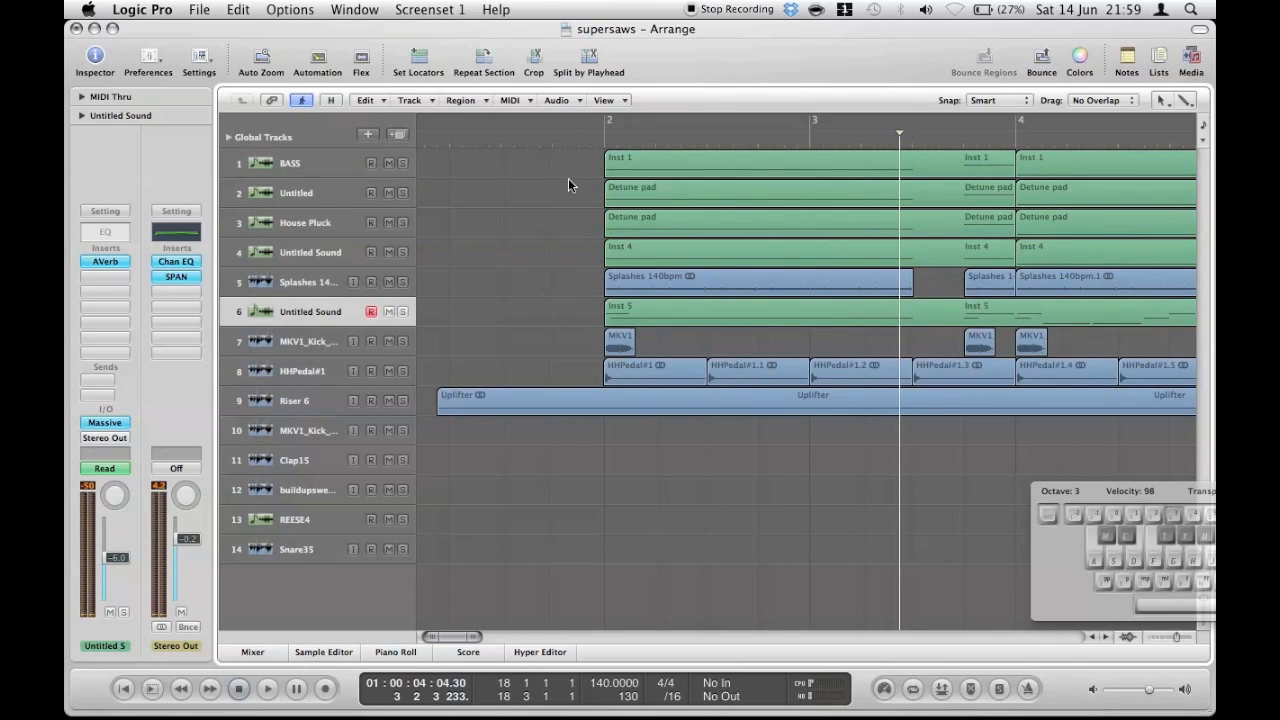
Step: Return the playhead to just before bar 2, open Massive on track 6 and review its oscillators and envelopes 4 and 2
click(598, 146)
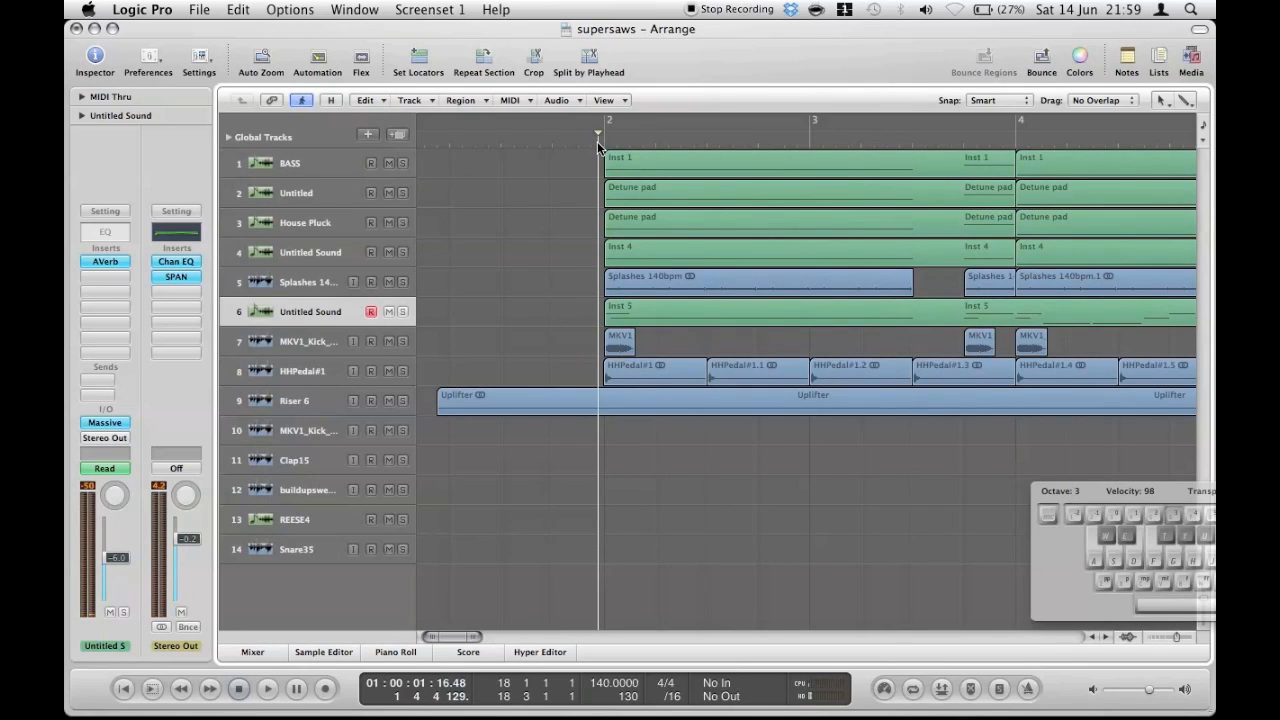
click(105, 423)
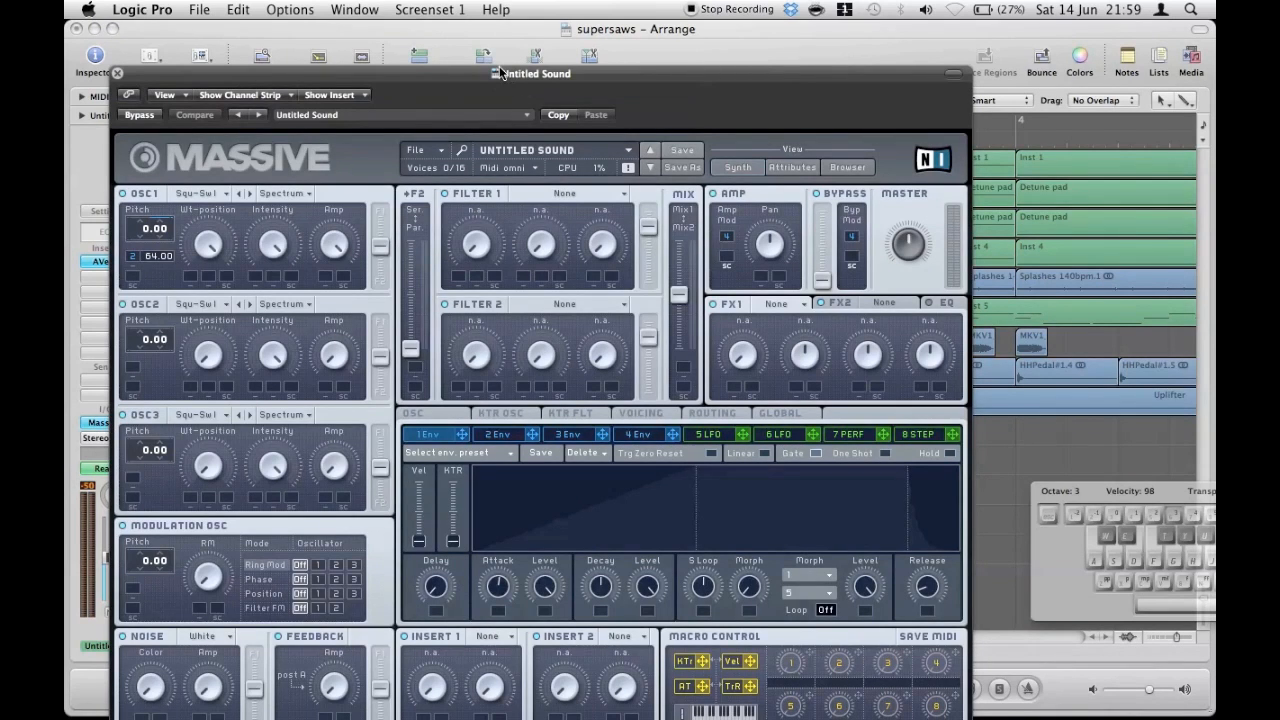
drag(503, 74, 535, 5)
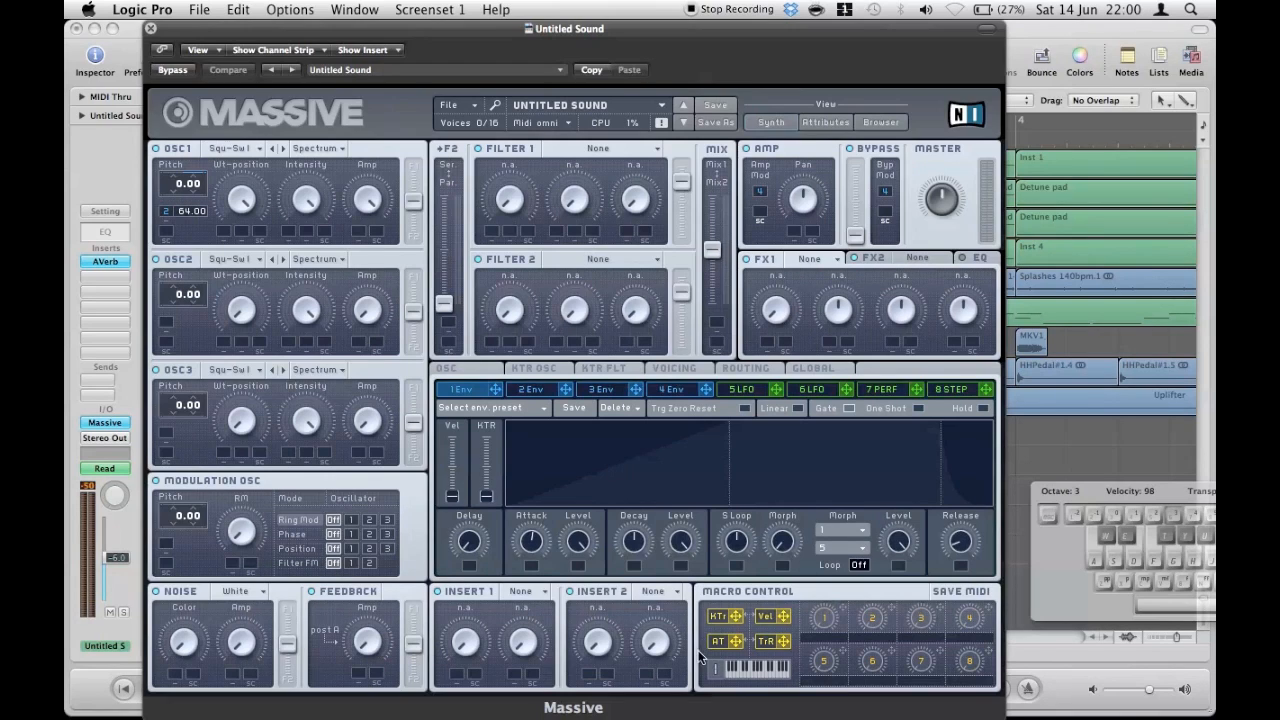
click(683, 391)
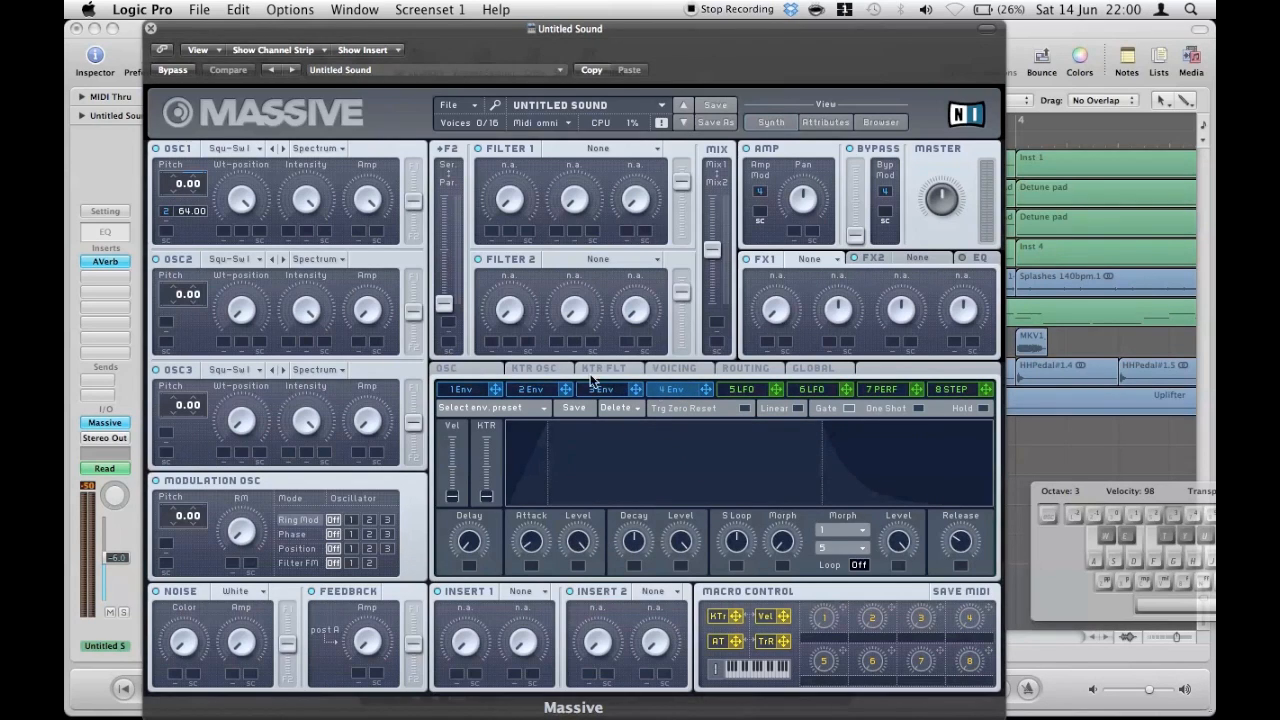
click(528, 389)
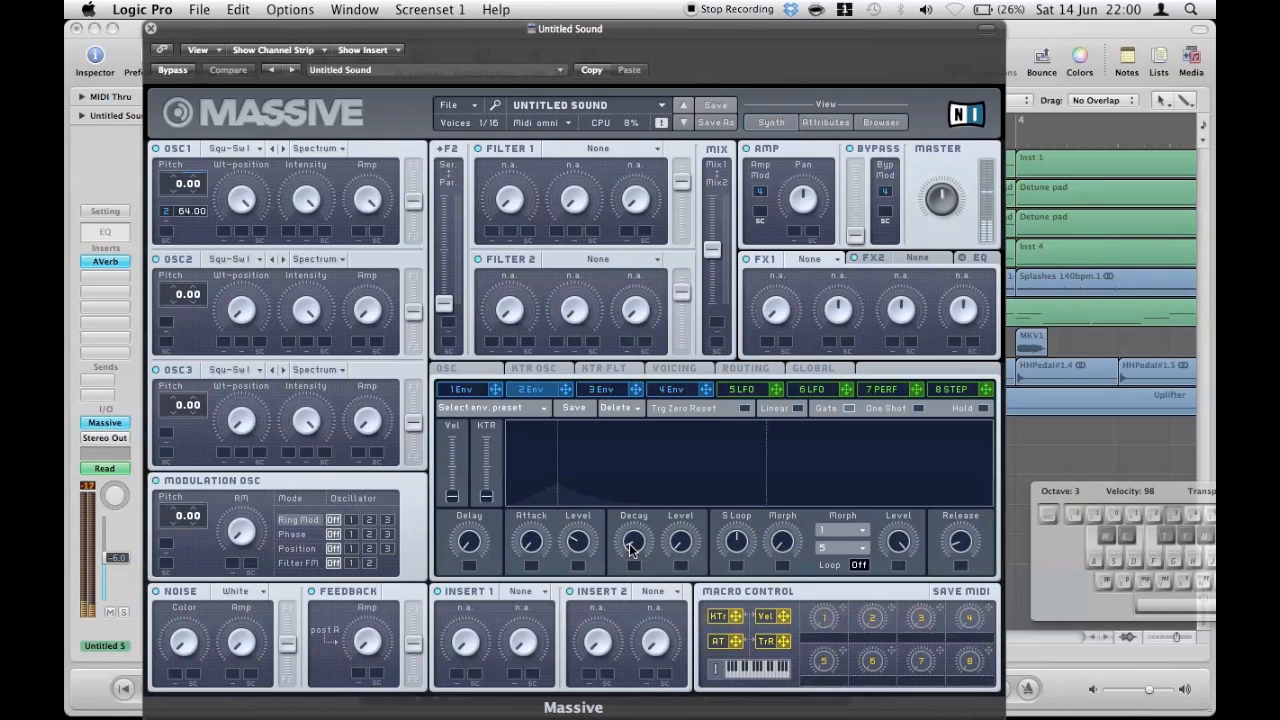
Step: Raise envelope 2's Decay slightly in track 6's Massive, play a test note and close the synth
mouse_move(636, 548)
mouse_down()
mouse_move(640, 497)
mouse_move(635, 535)
mouse_up()
key(a)
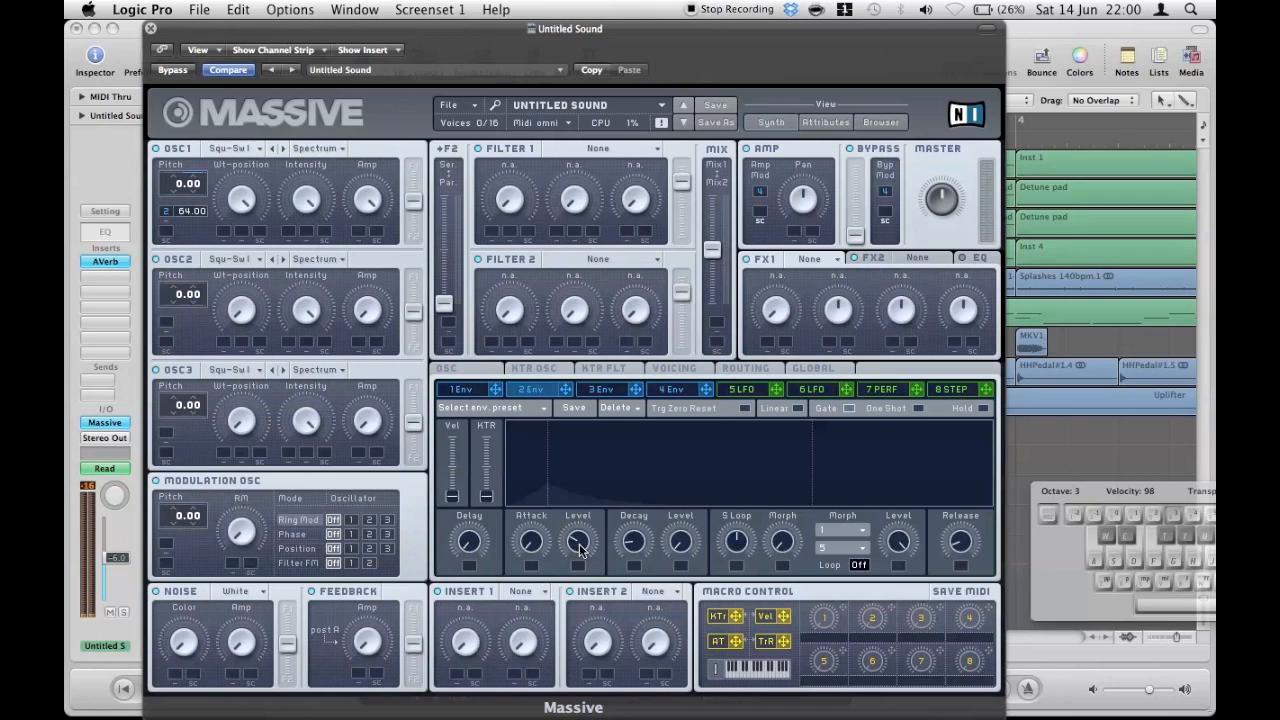
click(150, 28)
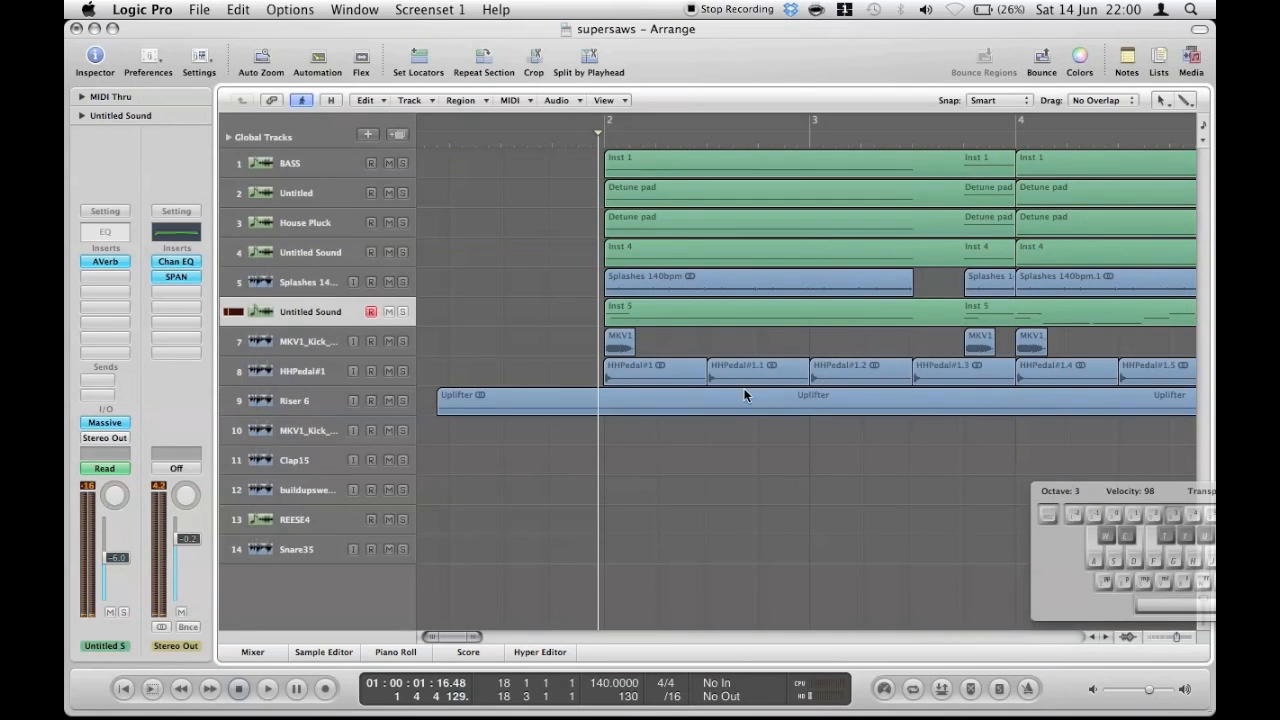
Step: Solo tracks 1 to 6 together, play them from just before bar 2, then stop playback
scroll(721, 466, right, 3)
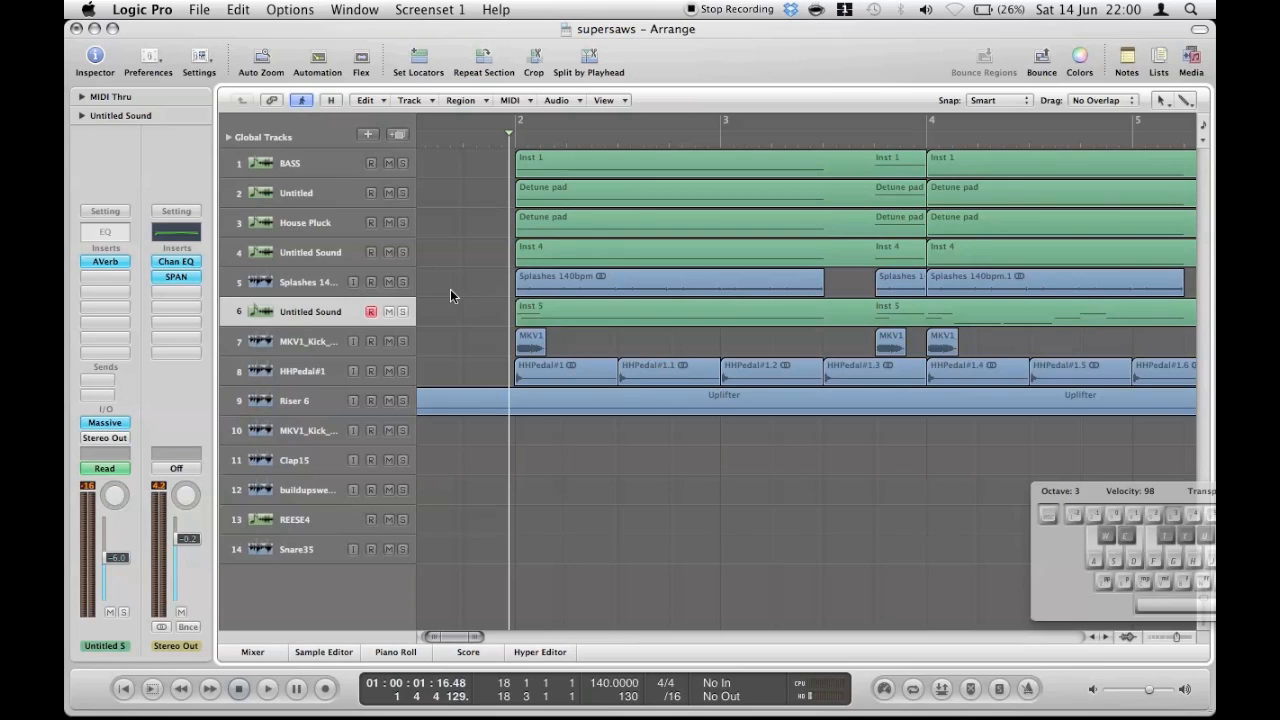
drag(402, 163, 402, 311)
key(space)
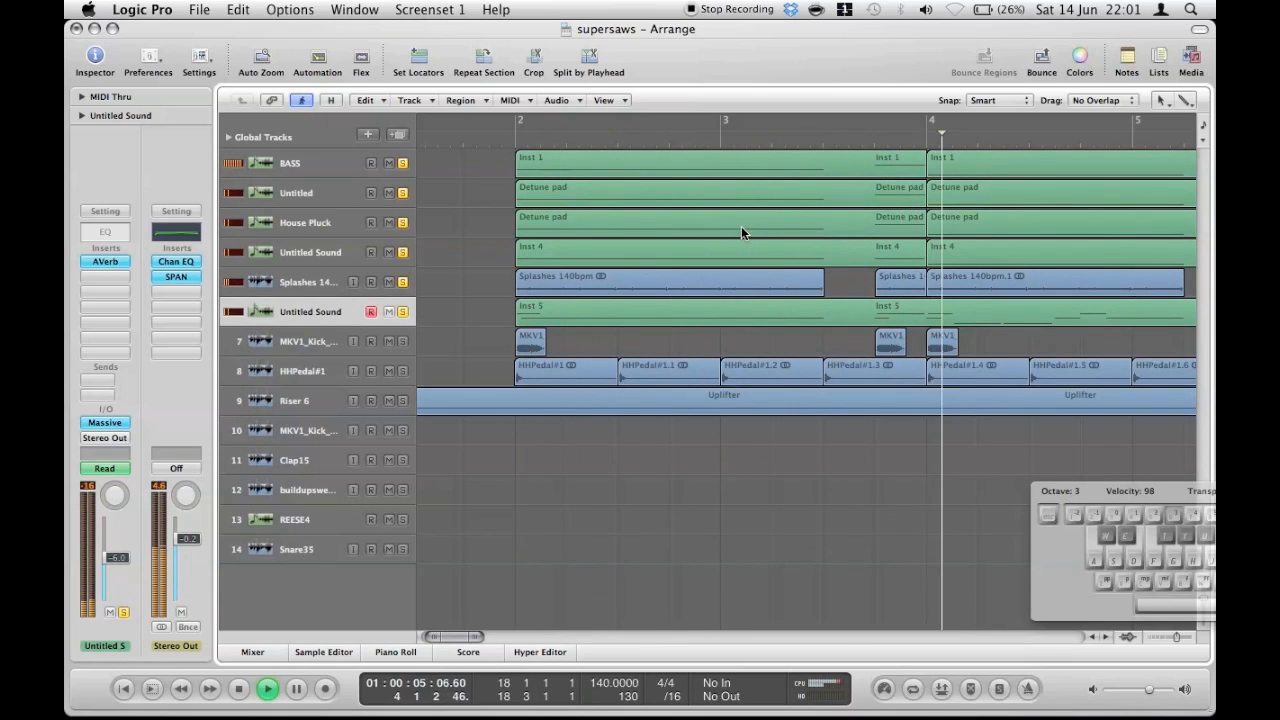
key(space)
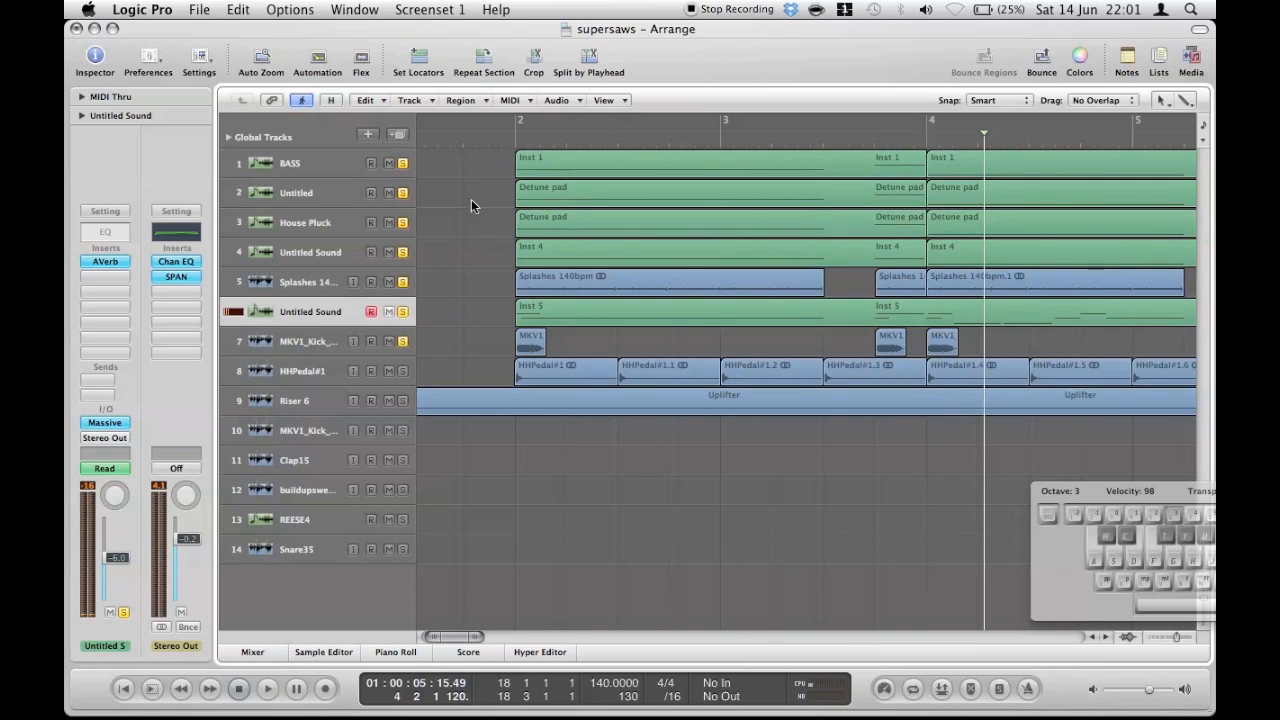
Step: Add the track 7 kick and HHPedal#1 to the soloed tracks, playing the group from before bar 2 after each addition
double_click(505, 134)
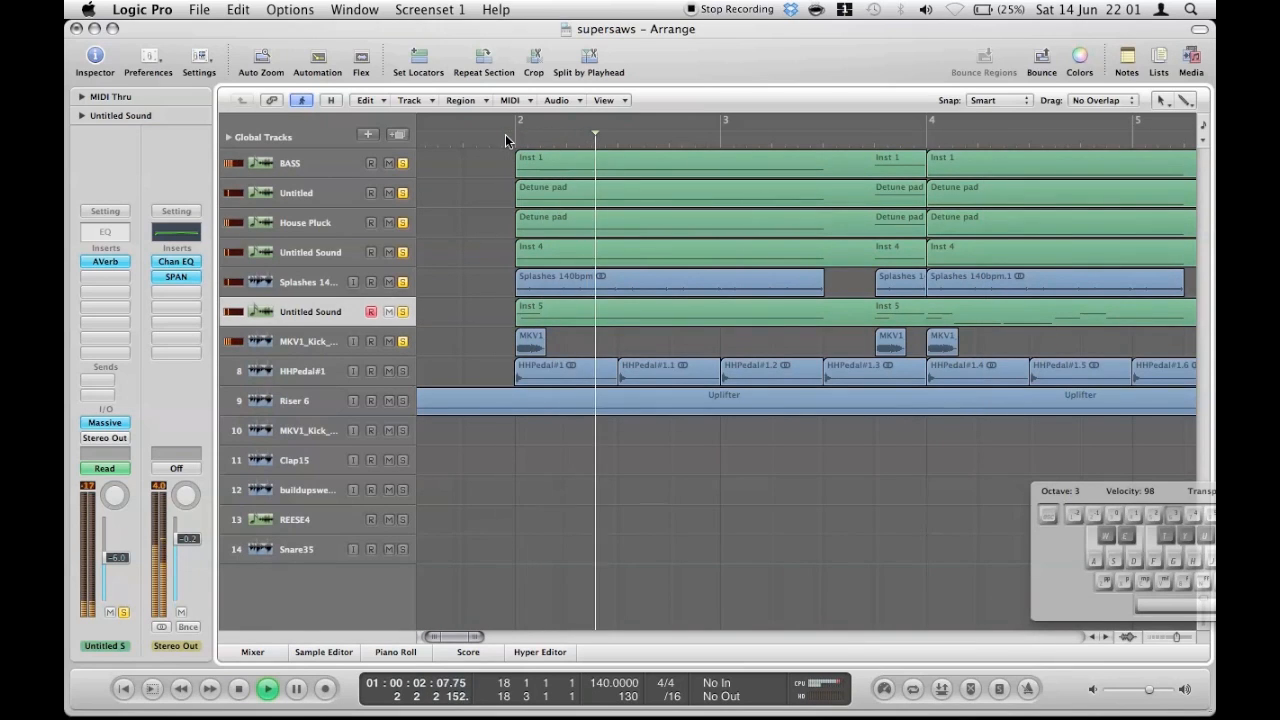
click(455, 142)
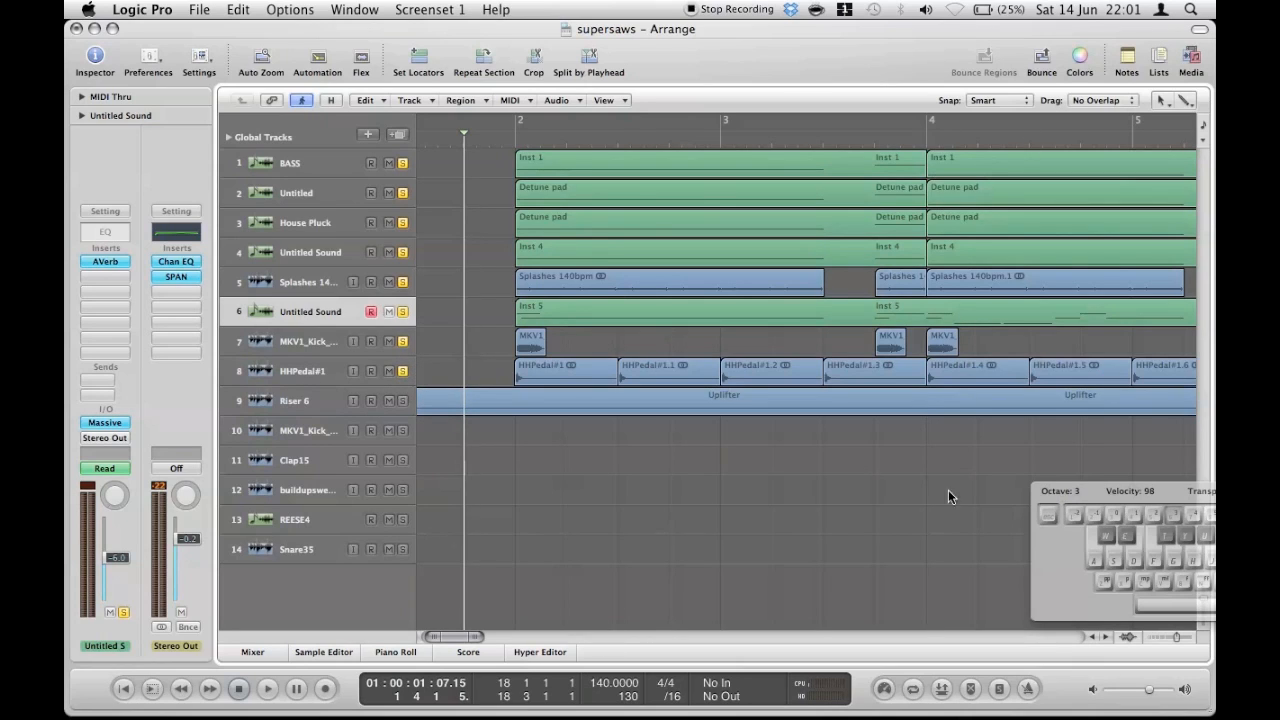
key(space)
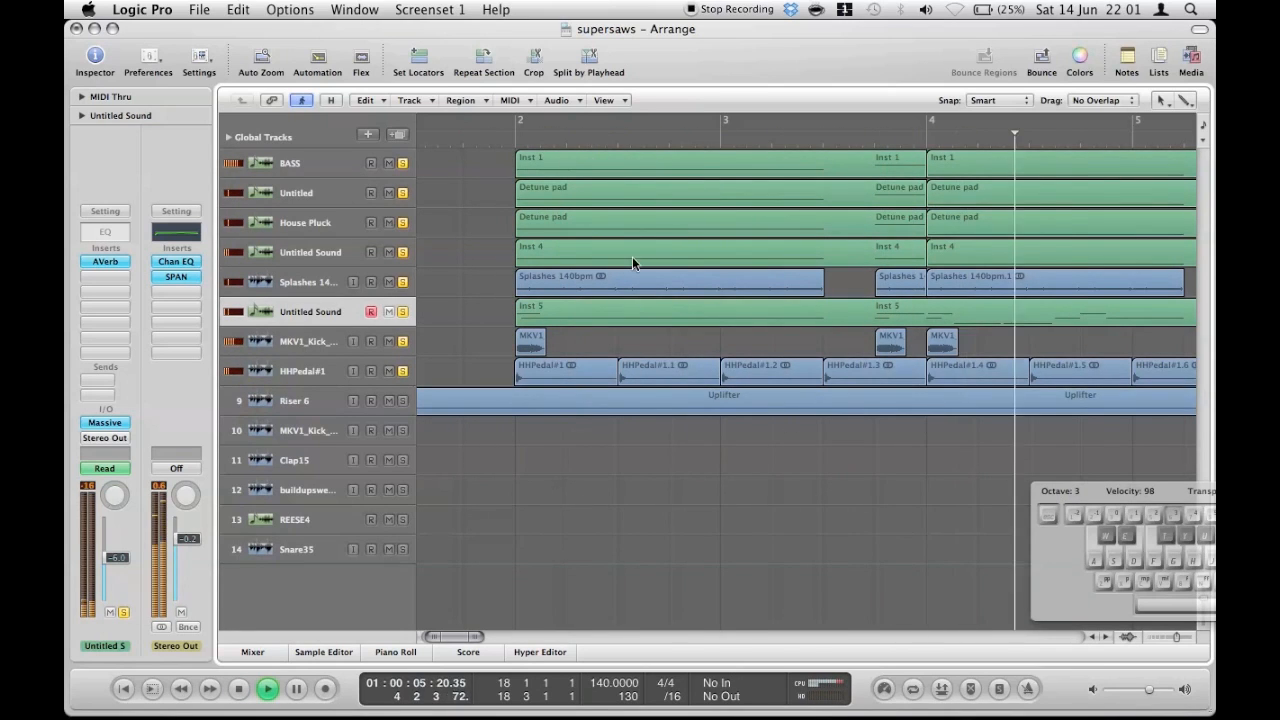
key(space)
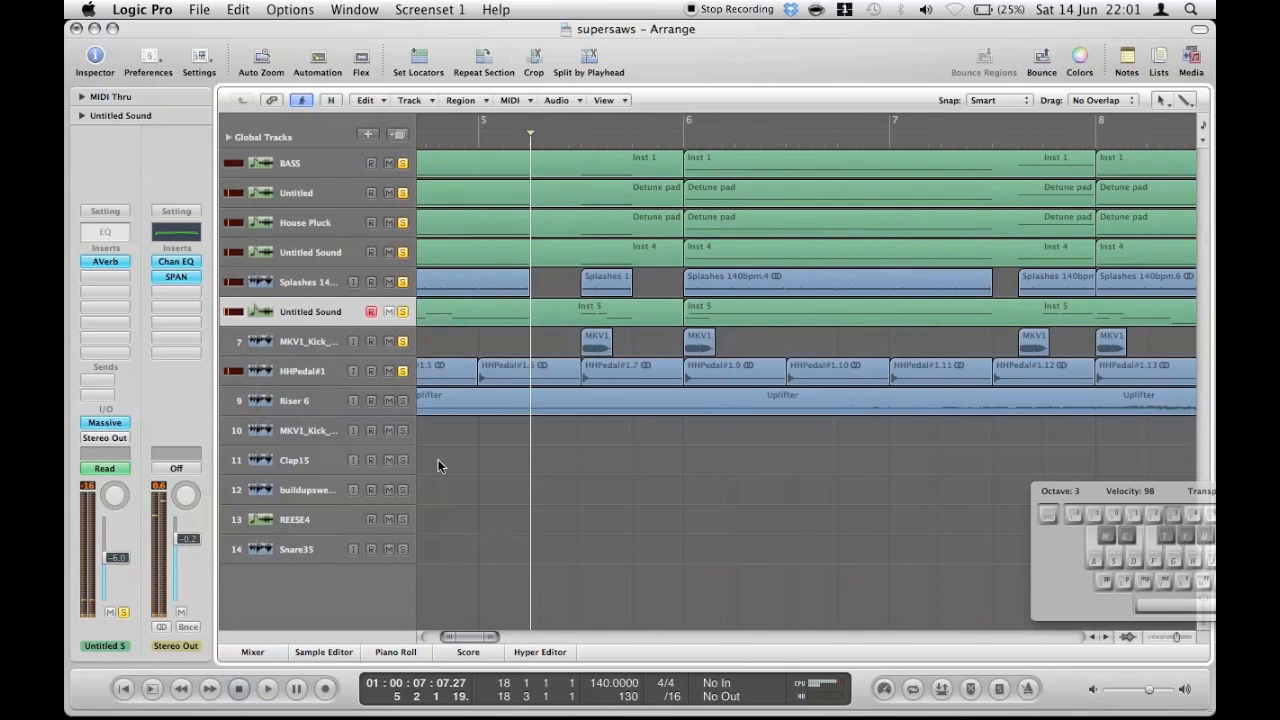
Step: Turn off solo on all the soloed tracks
scroll(631, 480, right, 15)
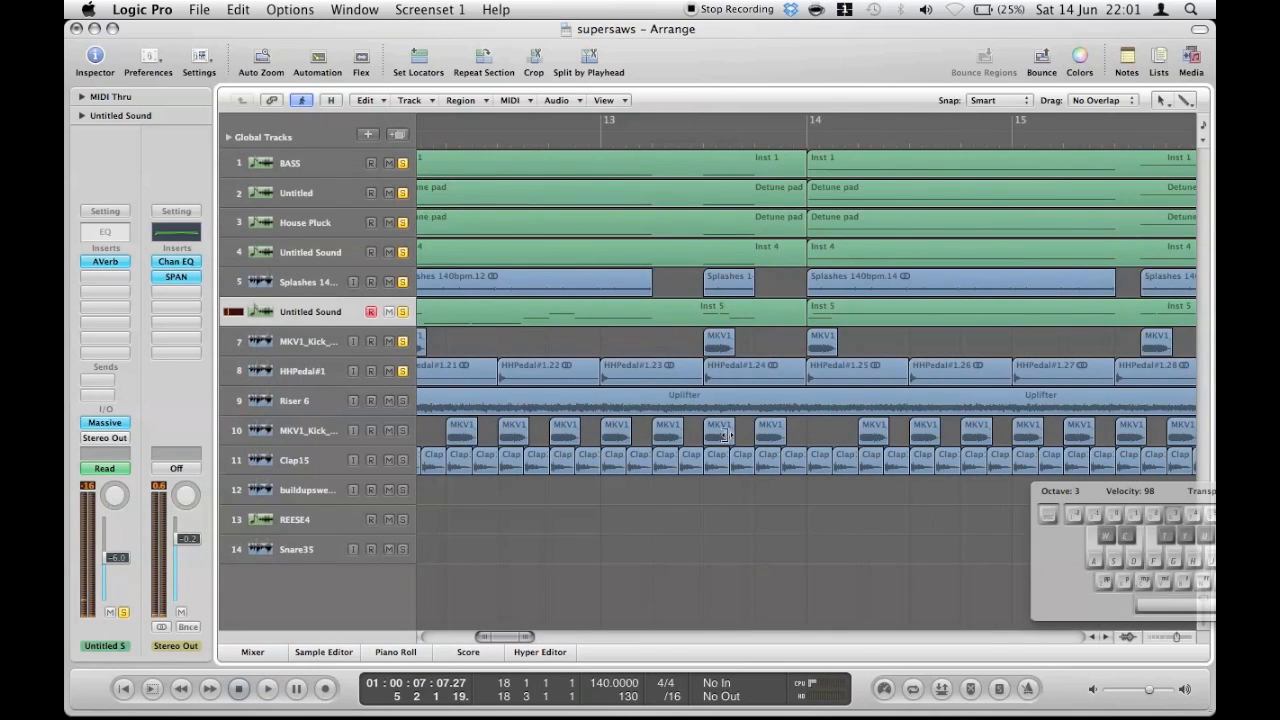
scroll(727, 434, left, 15)
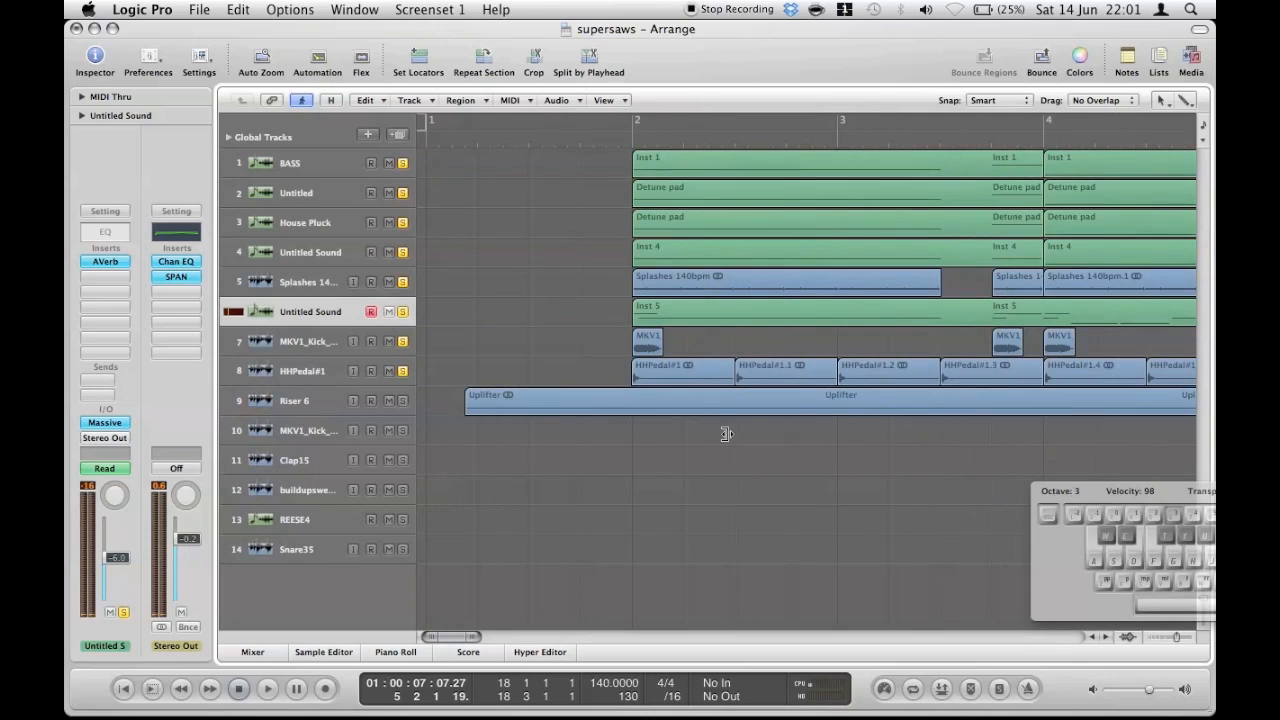
drag(403, 165, 405, 283)
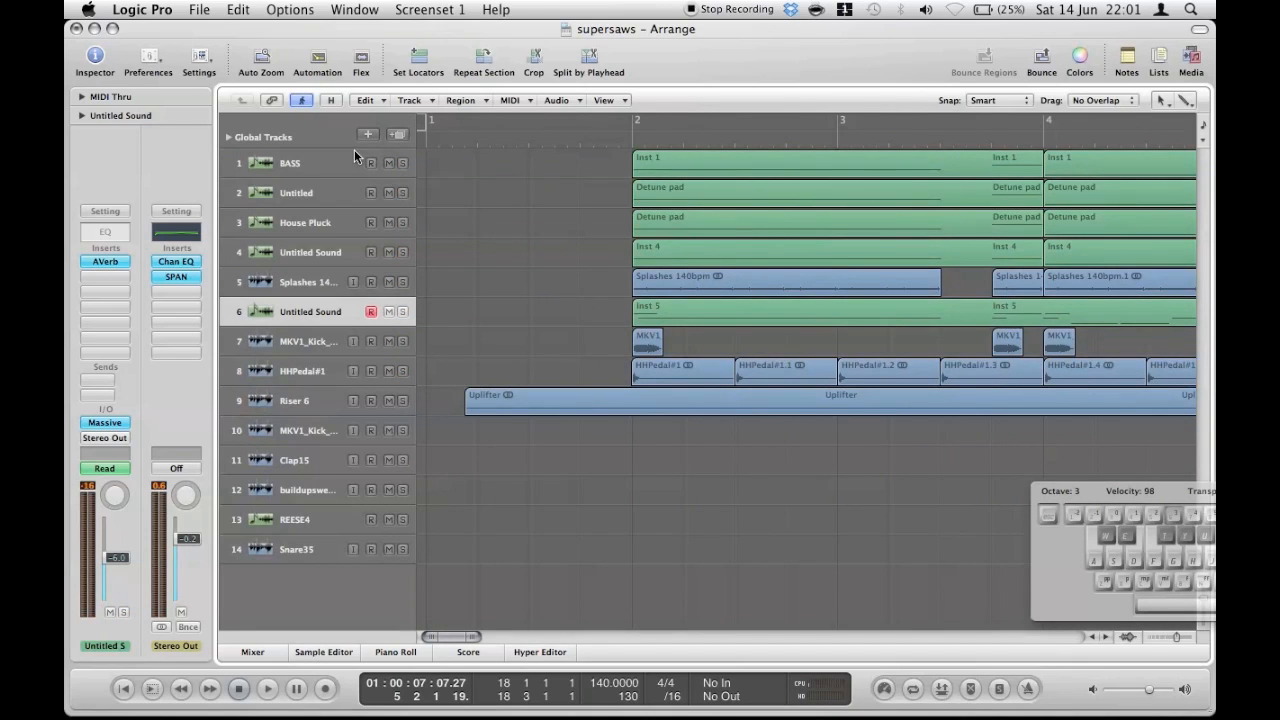
Step: Open the BASS track's first region in the Piano Roll, then solo the track and play it
click(311, 164)
double_click(683, 155)
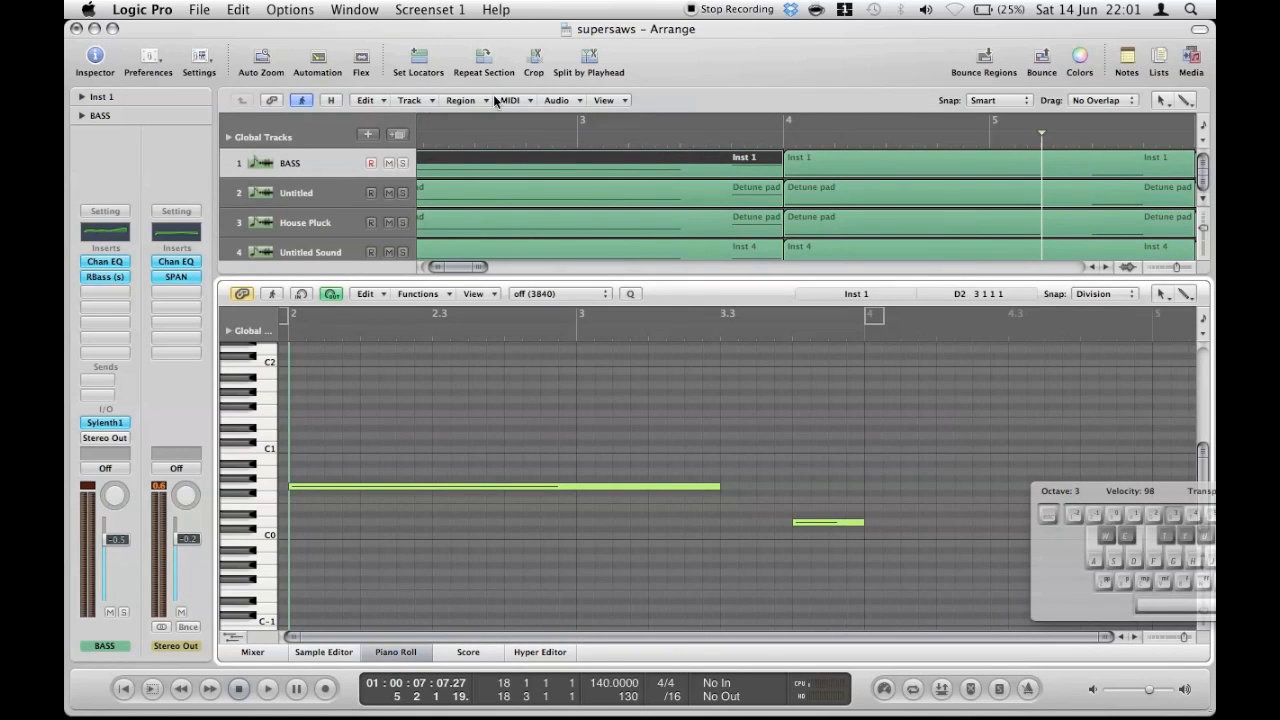
scroll(468, 178, left, 3)
click(403, 163)
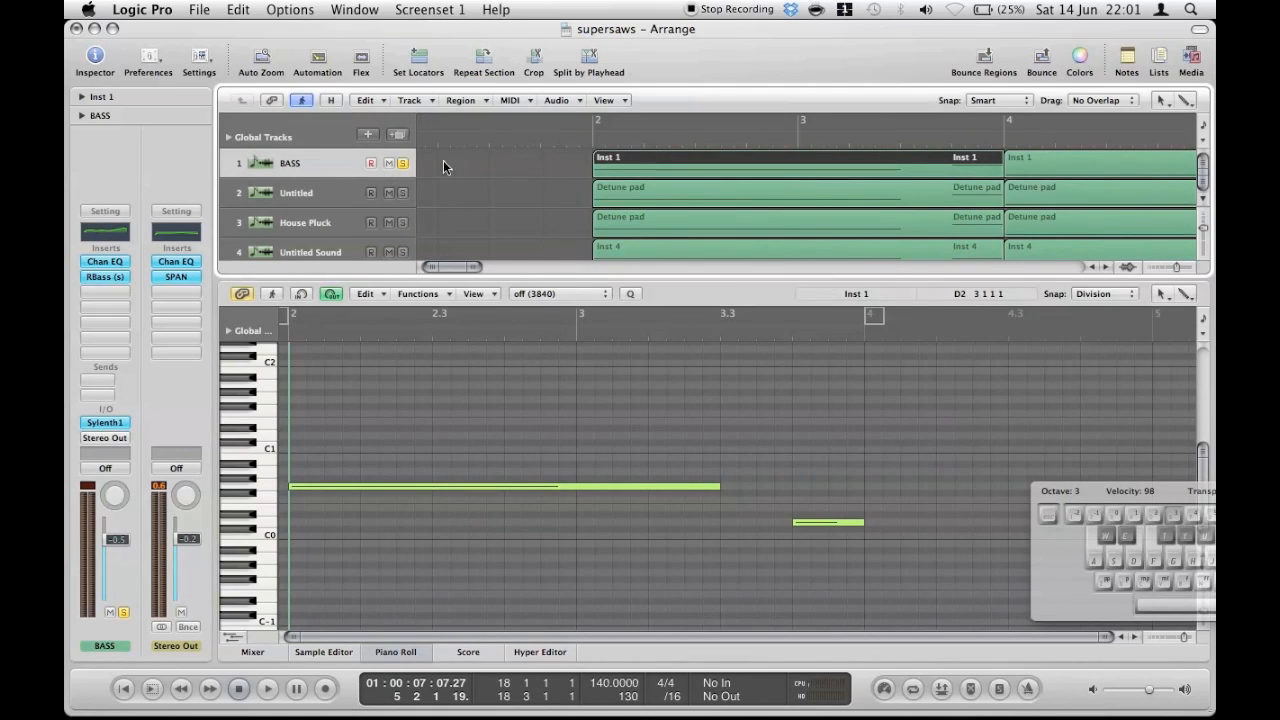
key(space)
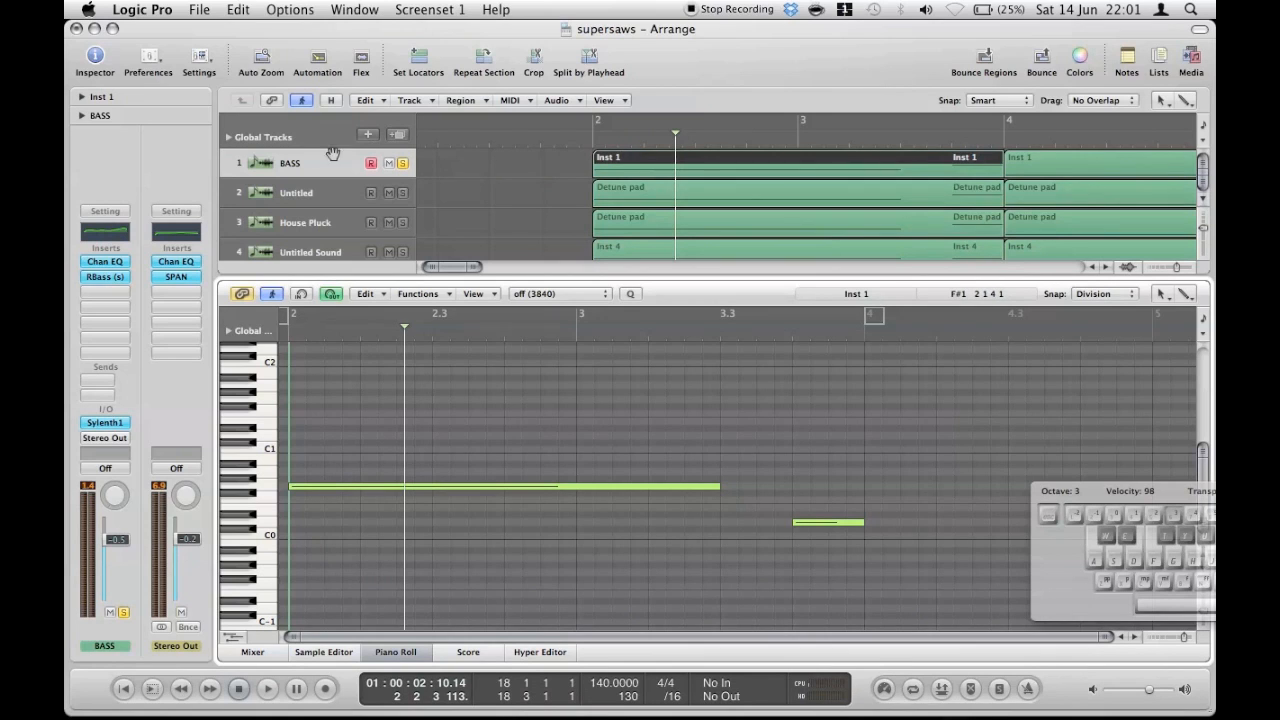
Step: Take the solo off BASS and solo track 2 and House Pluck instead
click(306, 193)
click(403, 165)
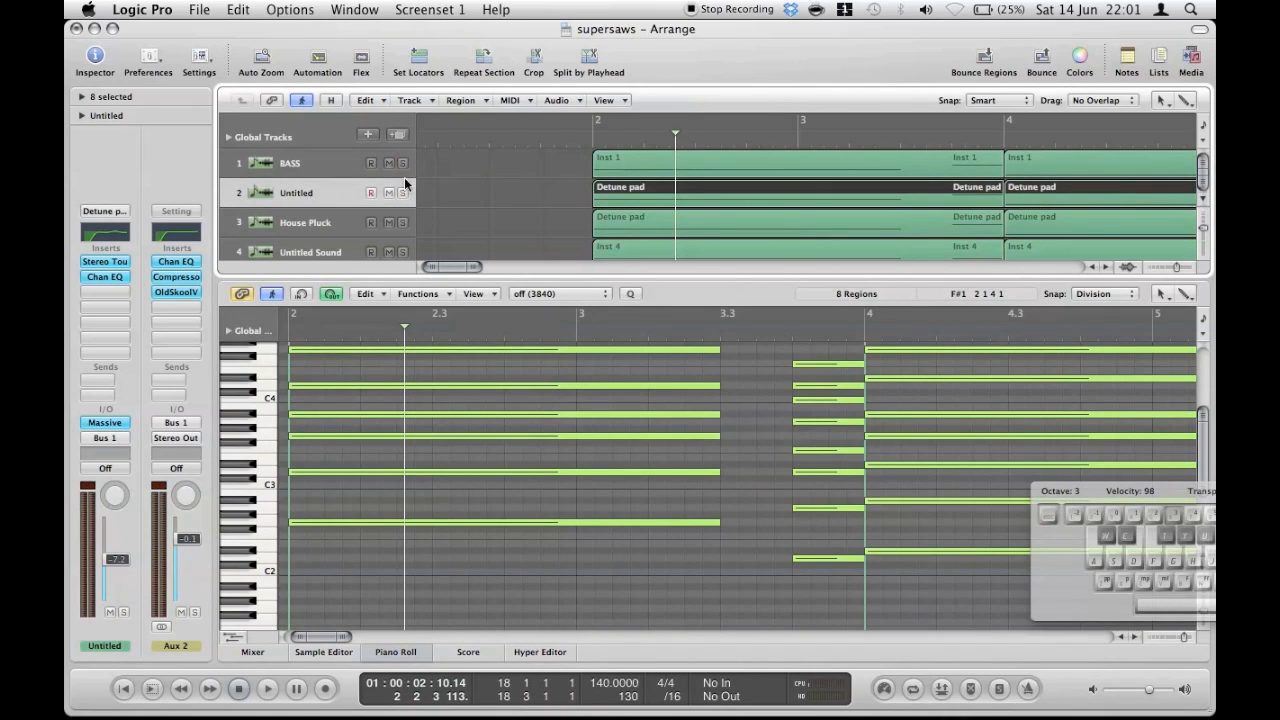
click(471, 195)
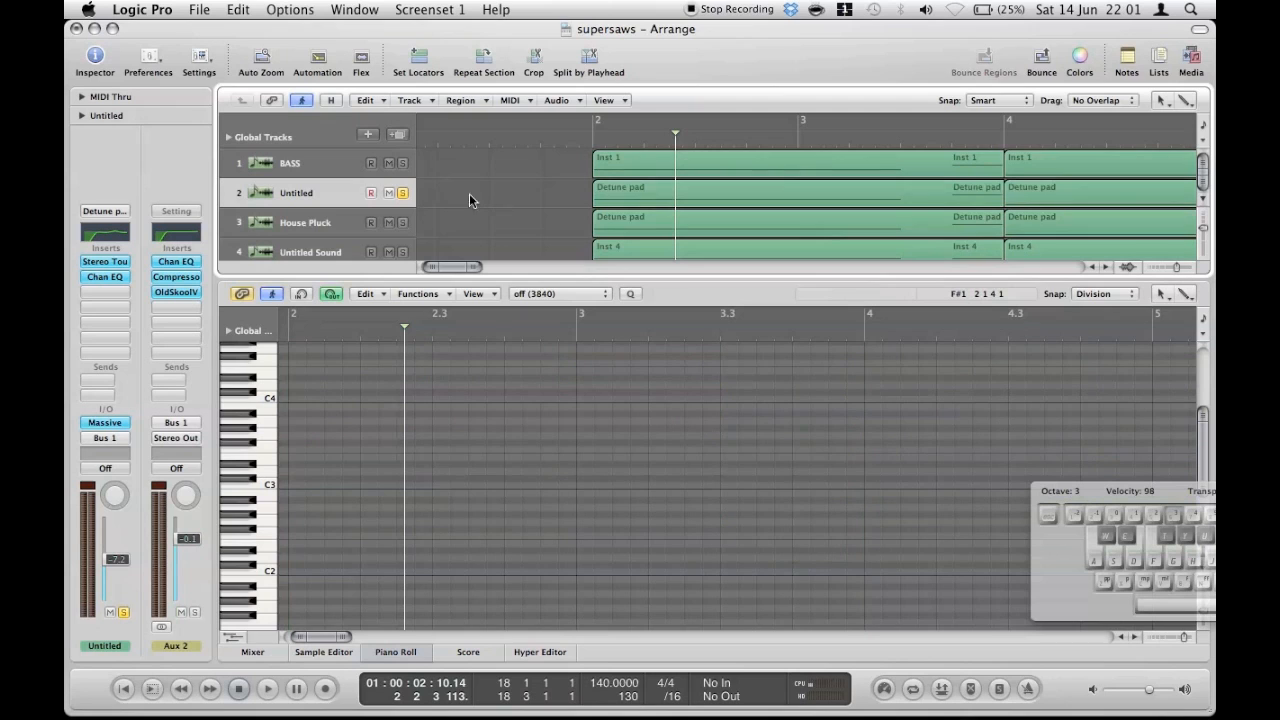
click(403, 222)
Step: Compare the notes of the first Detune pad regions on track 2 and House Pluck in the Piano Roll
click(604, 200)
click(612, 216)
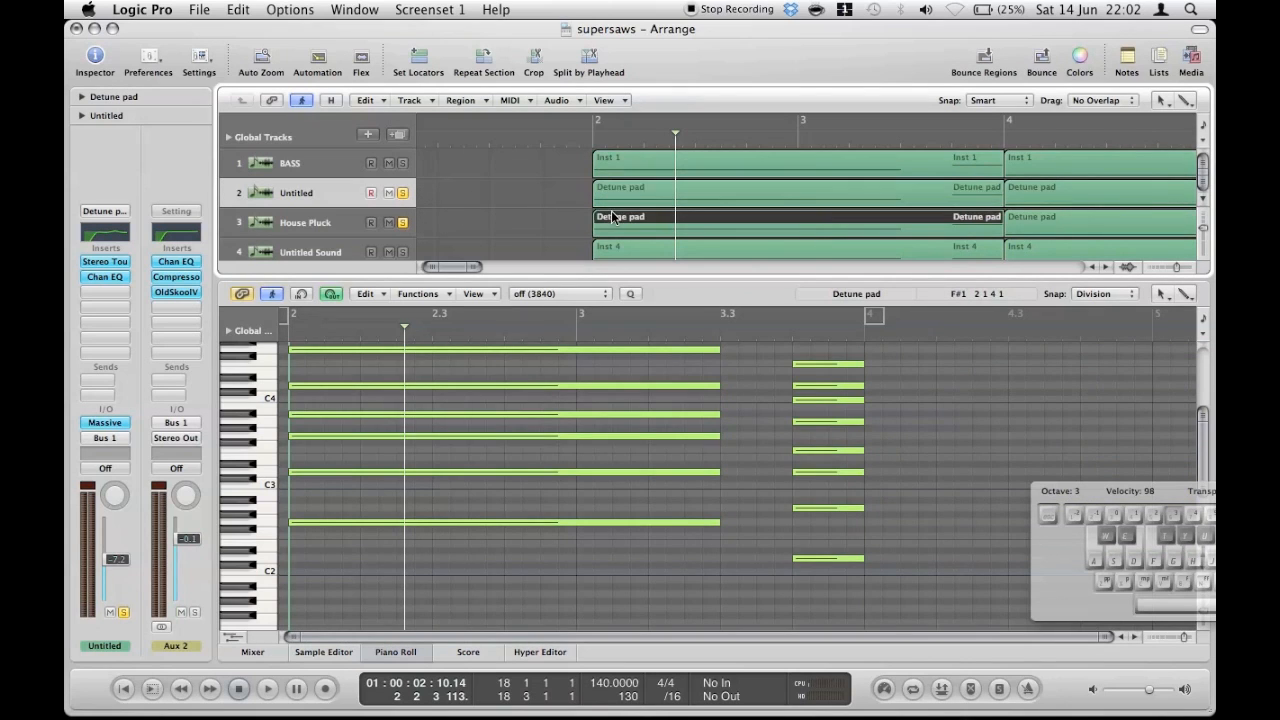
scroll(550, 352, up, 6)
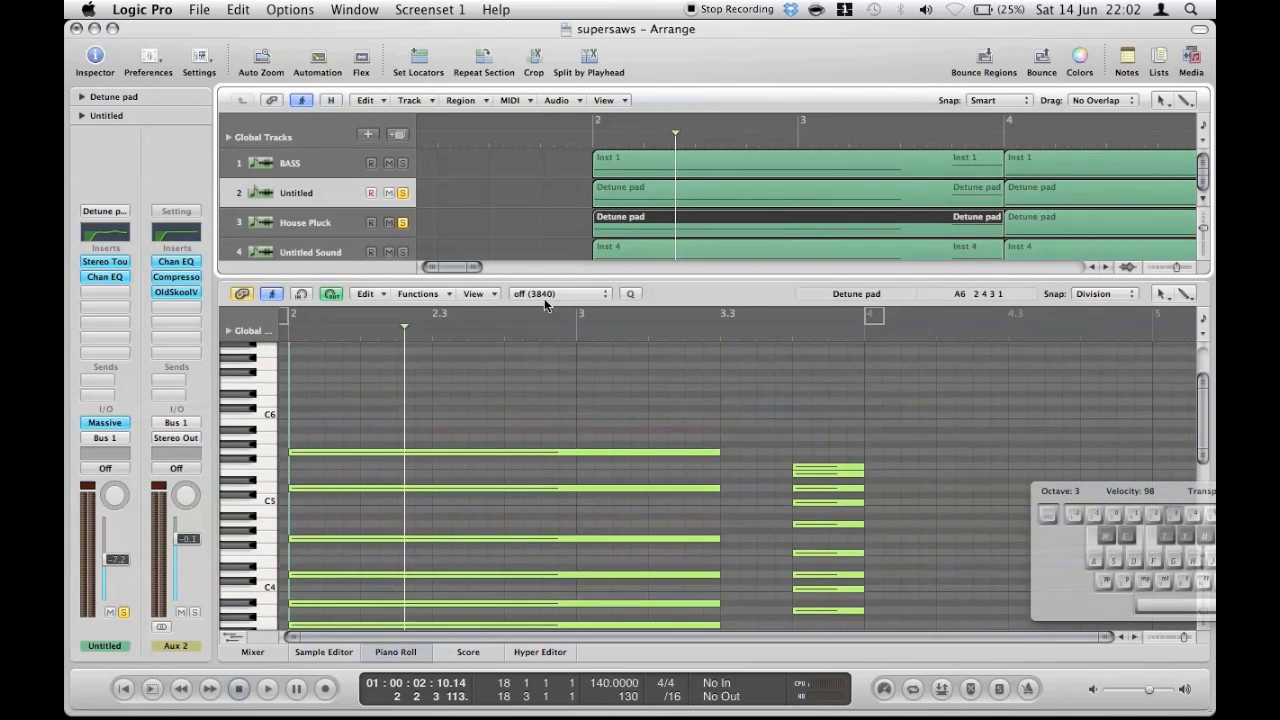
click(612, 198)
click(614, 224)
click(618, 197)
click(612, 228)
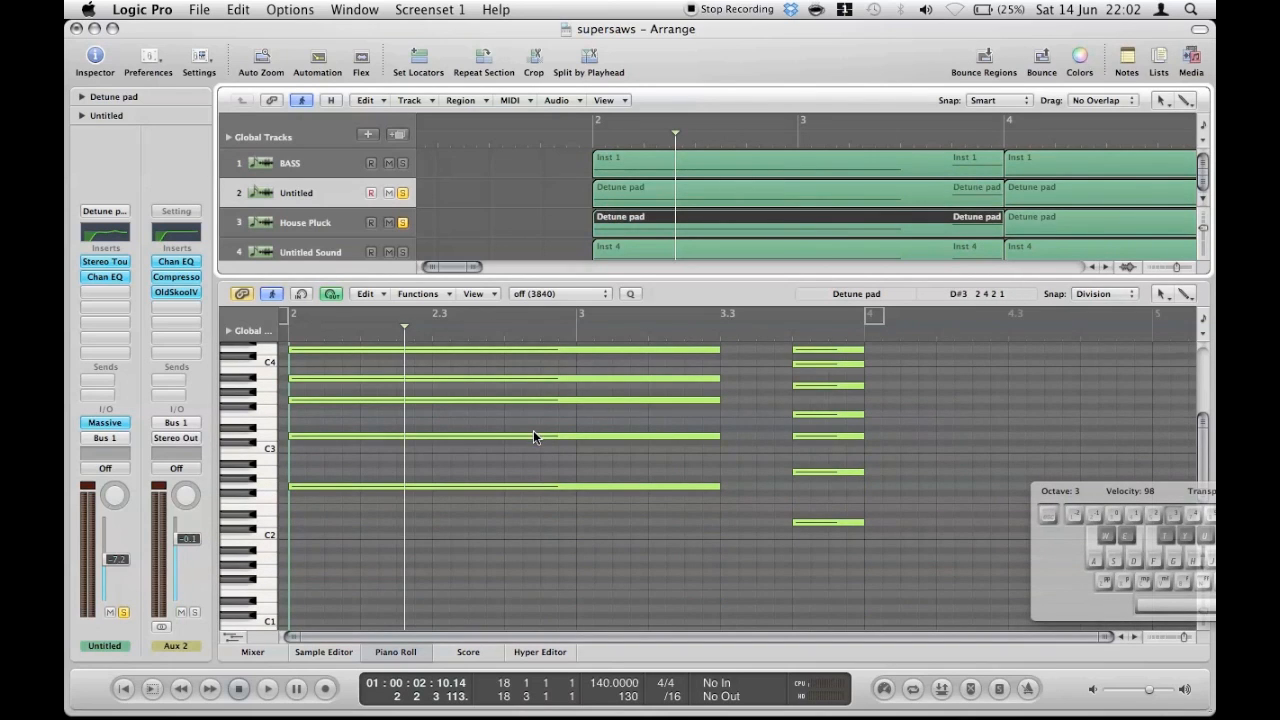
scroll(533, 430, up, 1)
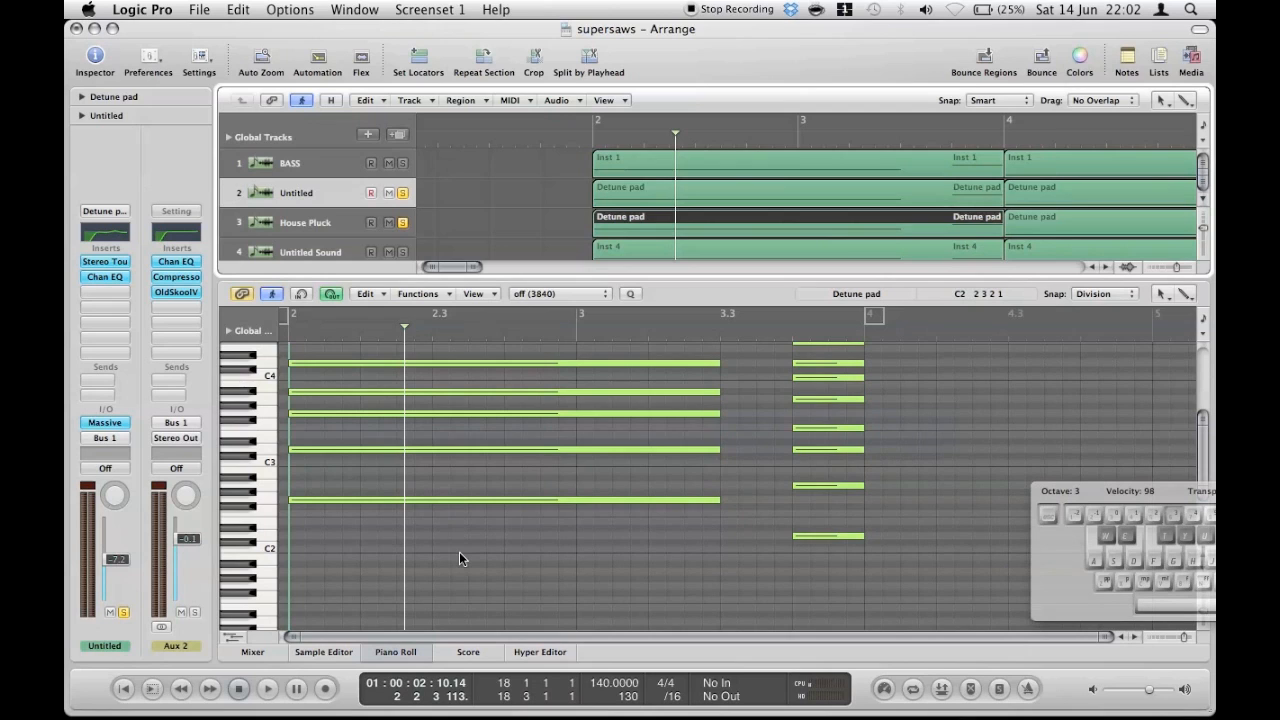
Step: Select the lower notes of the long chord in House Pluck's first region to audition them, then deselect them
drag(459, 551, 471, 454)
click(587, 454)
scroll(587, 454, down, 5)
scroll(587, 453, down, 3)
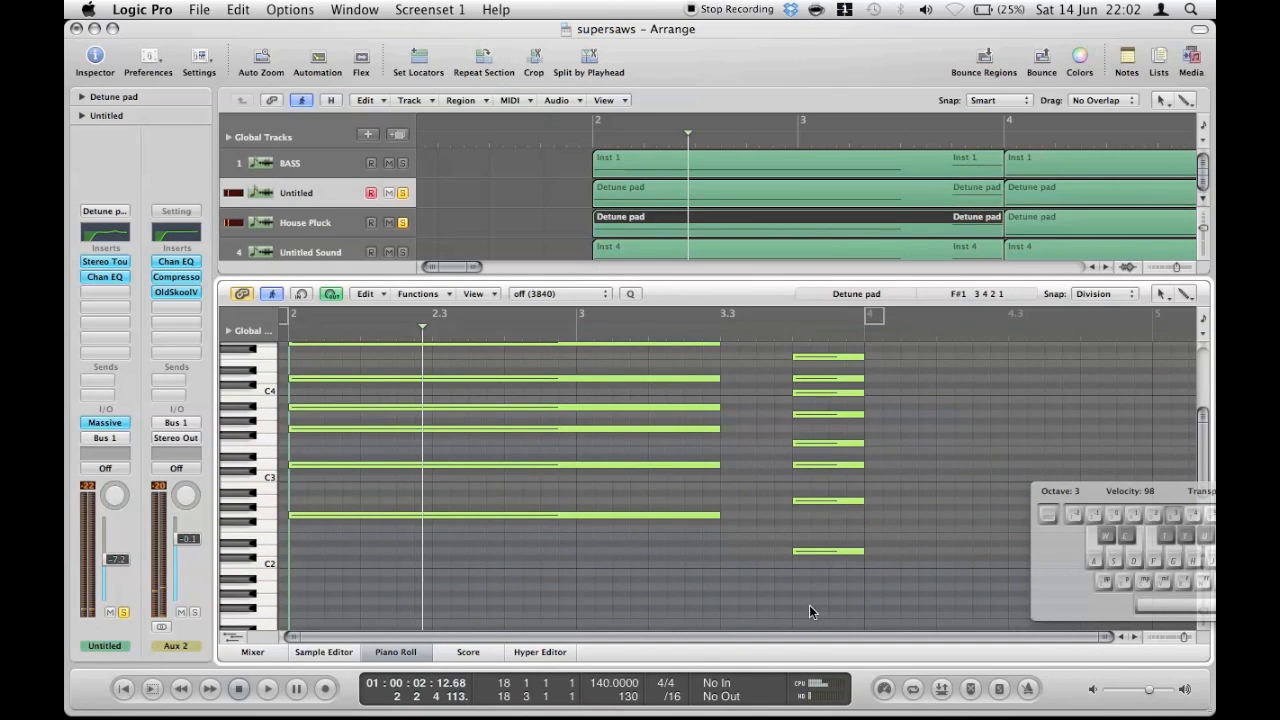
Step: Select the notes of the short chord before bar 4 from the lowest upward to audition them, then clear the selection
click(829, 550)
shift+click(829, 500)
shift+click(829, 443)
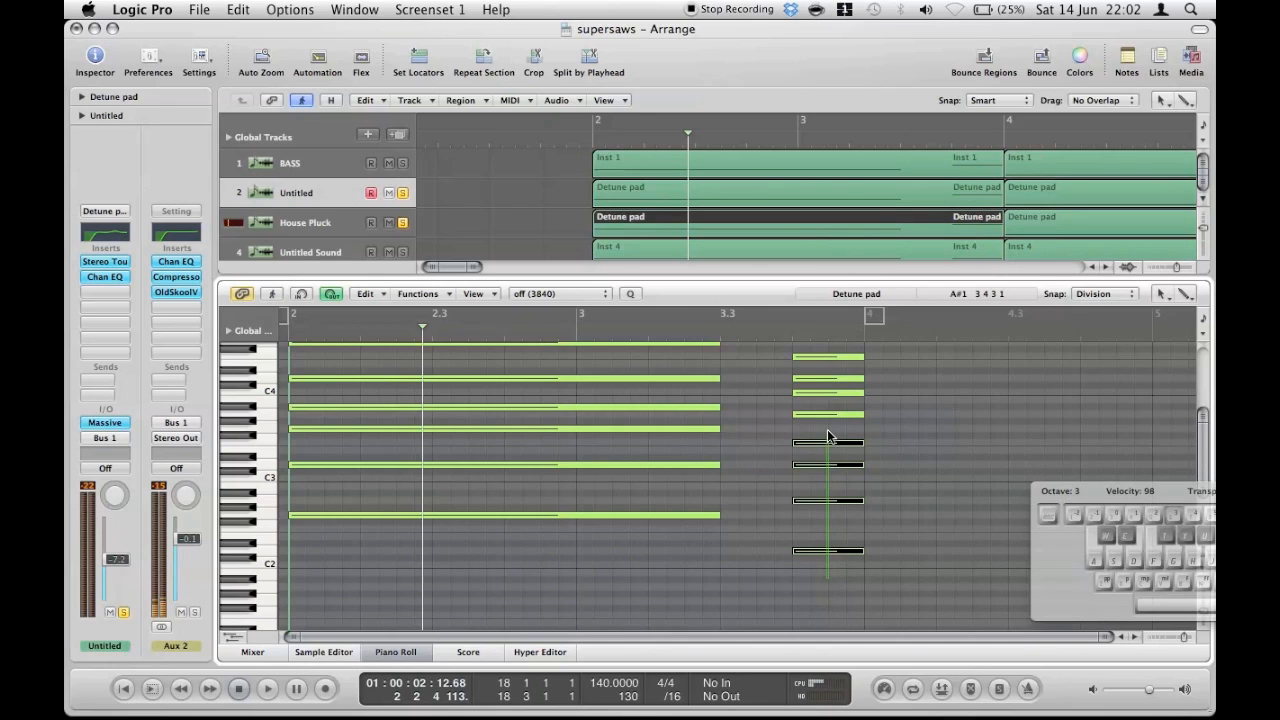
shift+click(829, 414)
shift+click(829, 392)
shift+click(828, 378)
drag(826, 362, 815, 615)
click(879, 583)
scroll(879, 432, down, 1)
scroll(870, 440, up, 3)
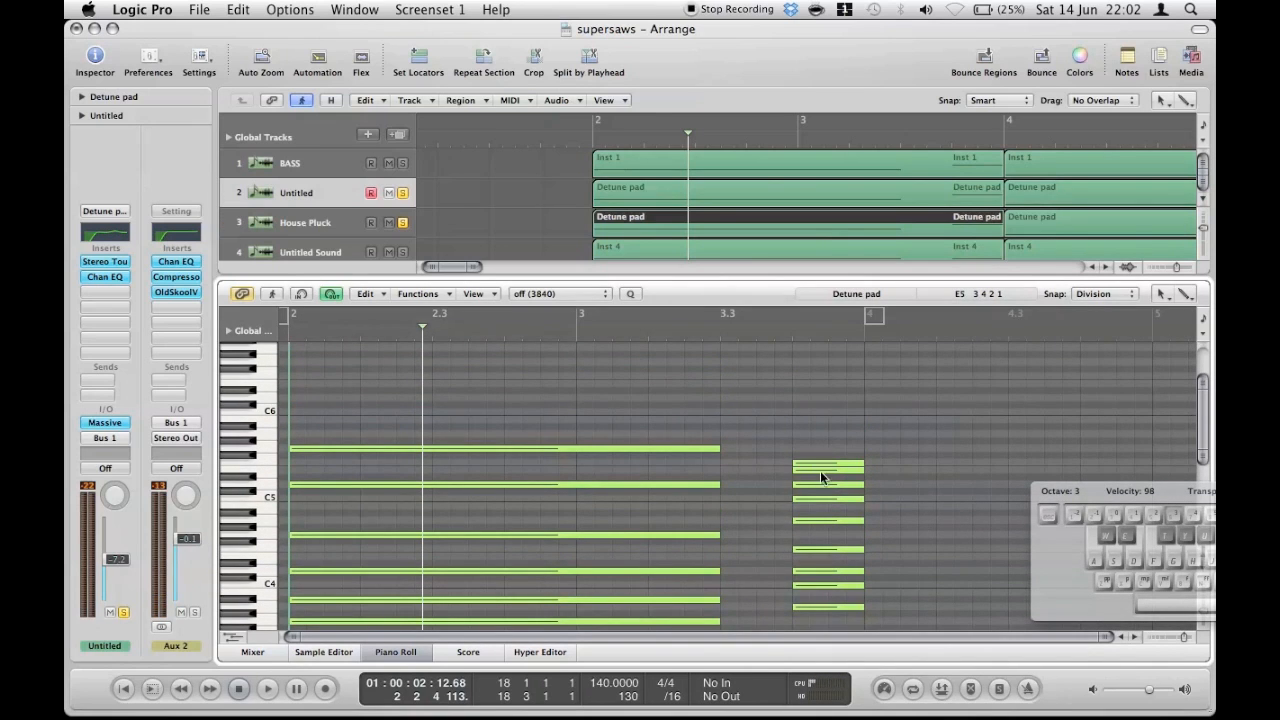
Step: Close the Piano Roll and move the solo from track 2 and House Pluck to track 4
click(510, 210)
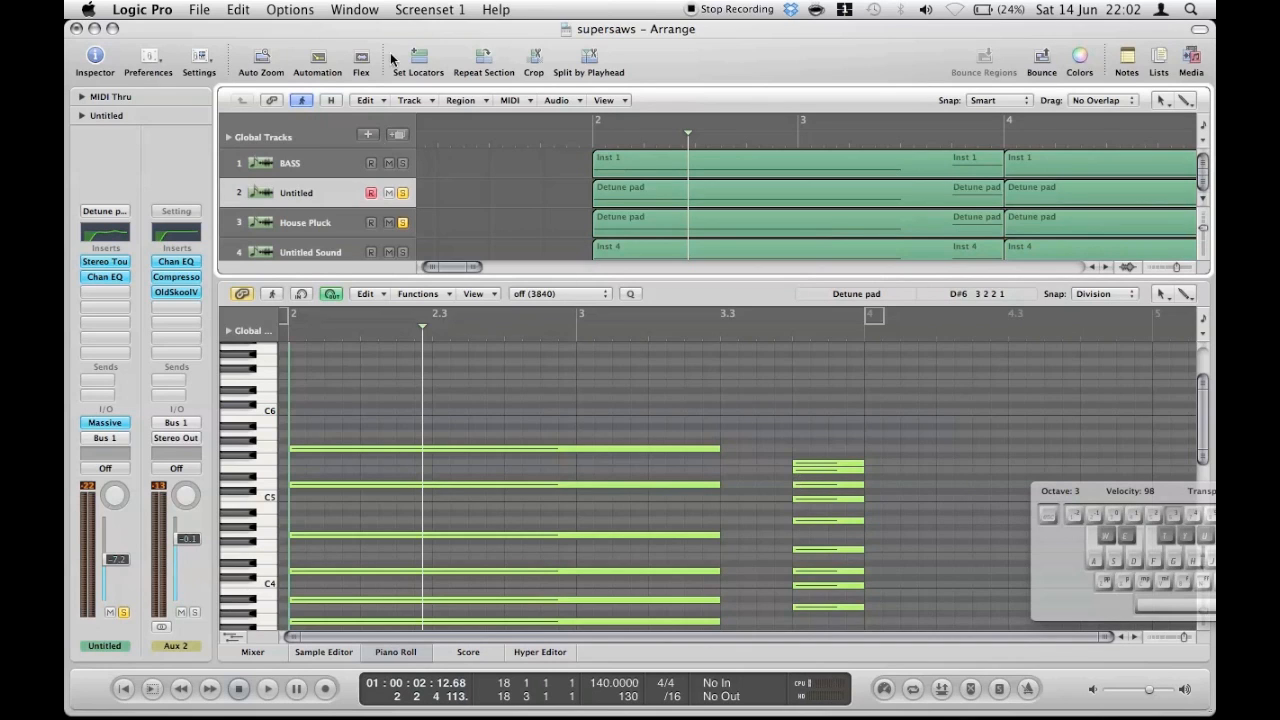
click(395, 652)
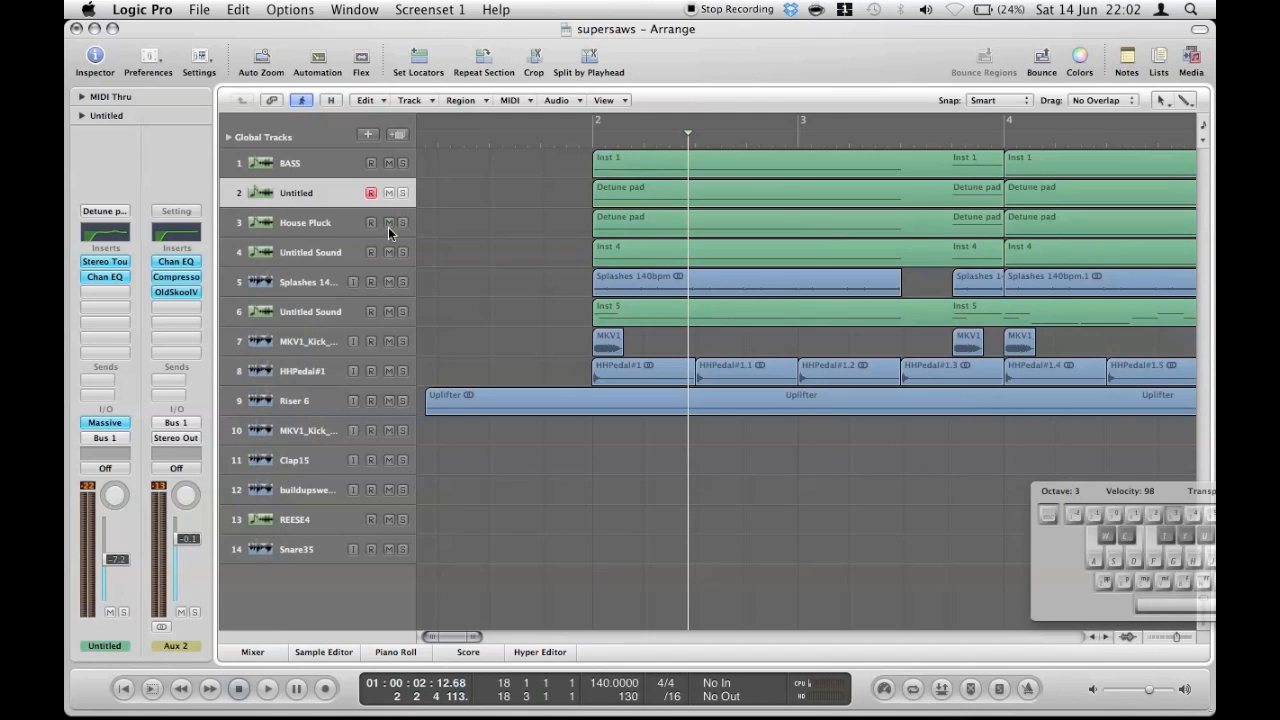
click(330, 250)
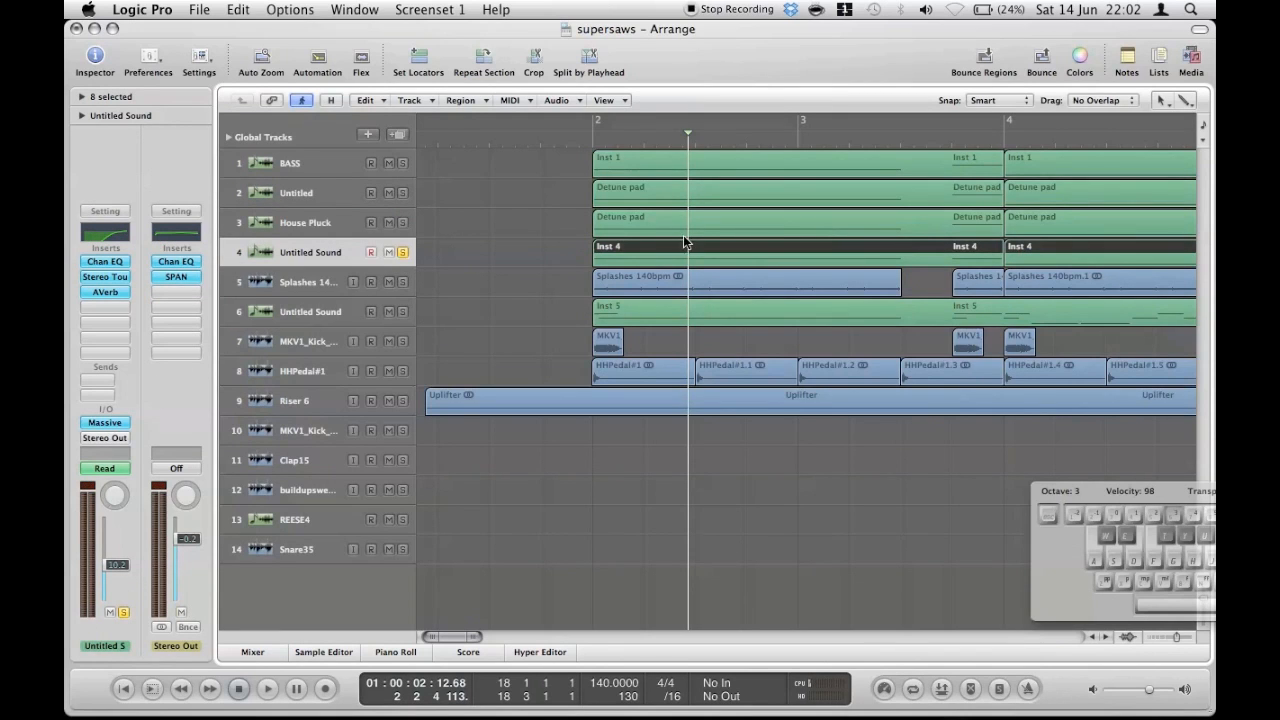
click(536, 261)
Step: Open track 4's first two Inst 4 regions in the Piano Roll and examine their single-note line
double_click(601, 256)
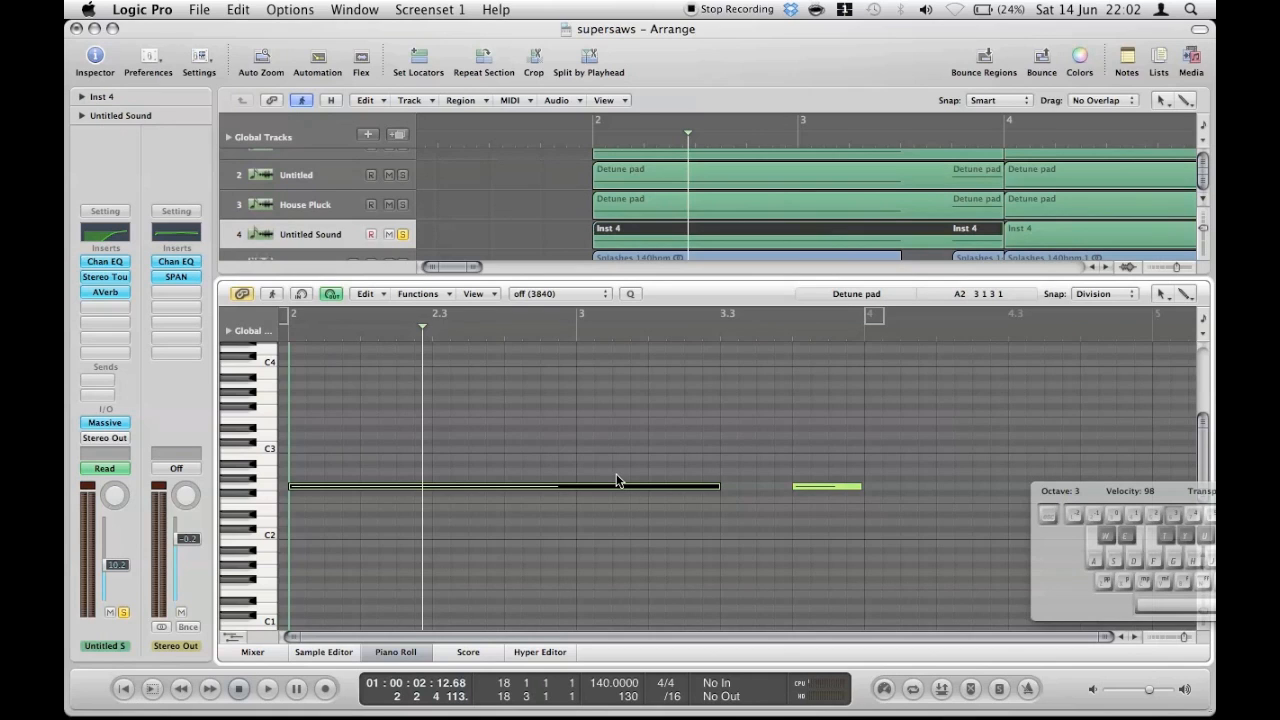
click(1040, 236)
scroll(634, 480, down, 3)
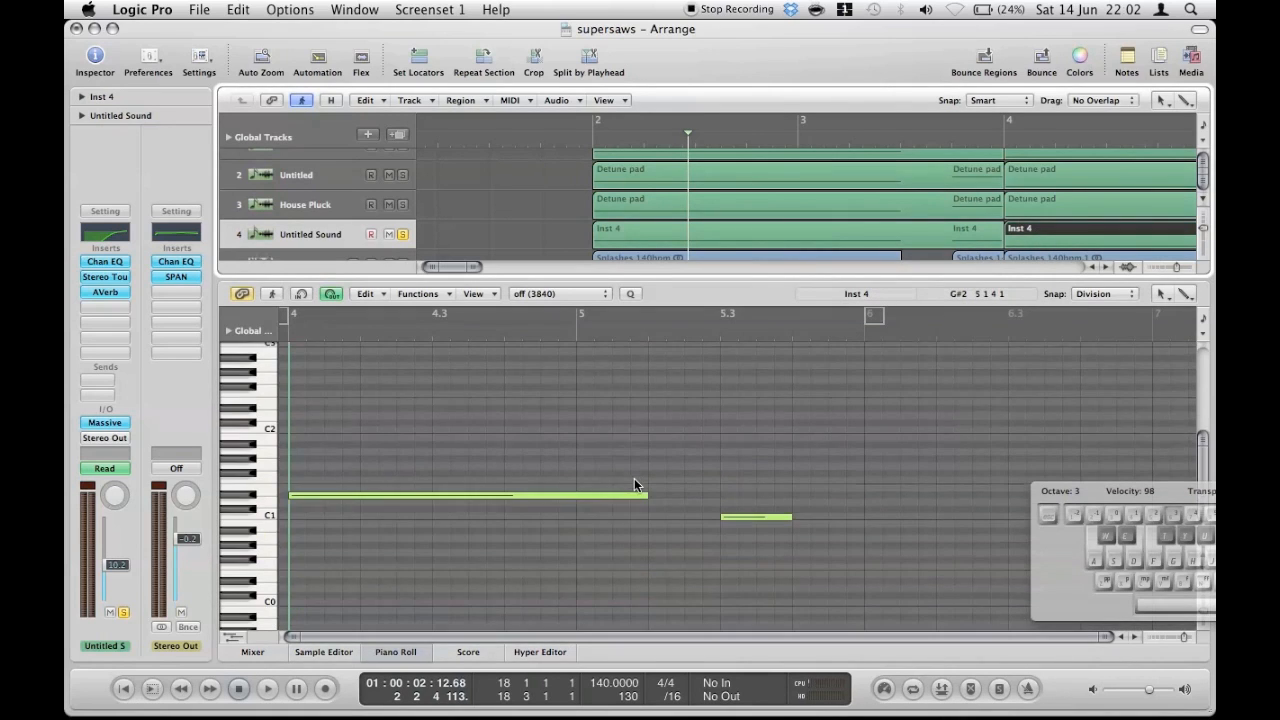
click(400, 495)
click(750, 517)
click(797, 548)
Step: Turn off track 4's solo and close the Piano Roll
click(402, 234)
click(395, 651)
click(450, 319)
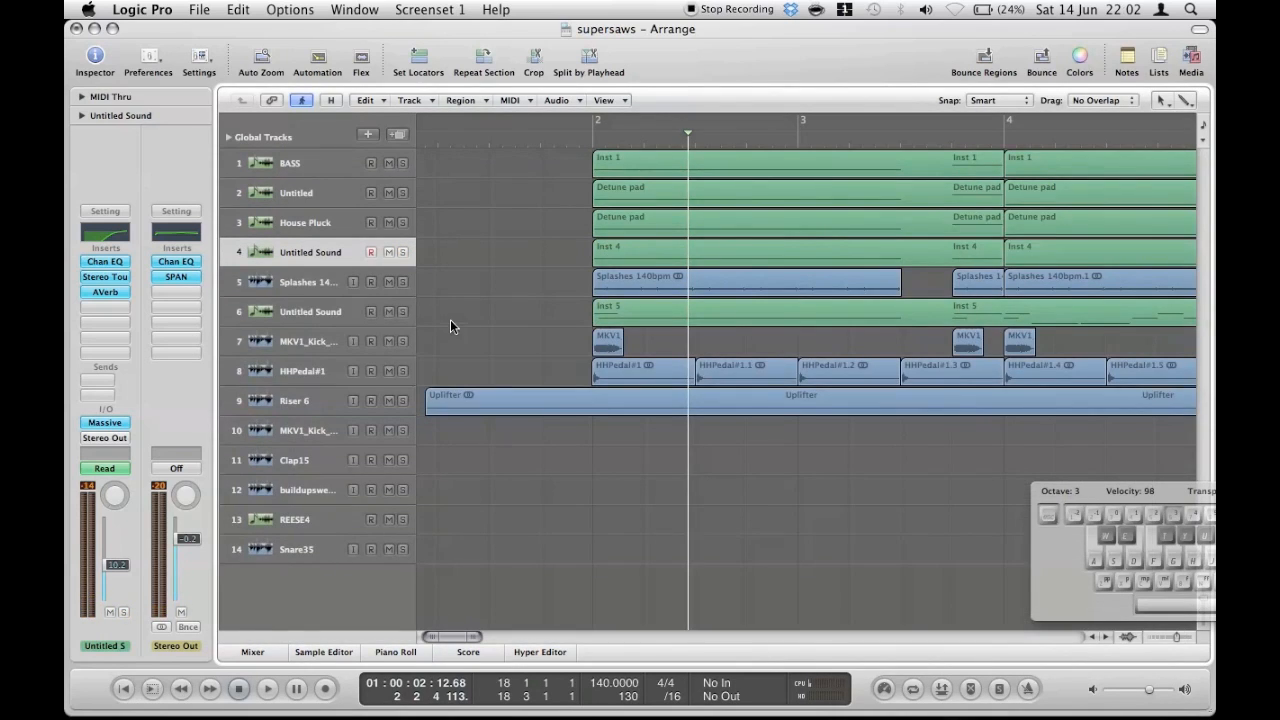
Step: Select the Splashes 140bpm track and its first region to examine where the samples sit, then clear the selection
click(297, 275)
click(514, 288)
click(631, 288)
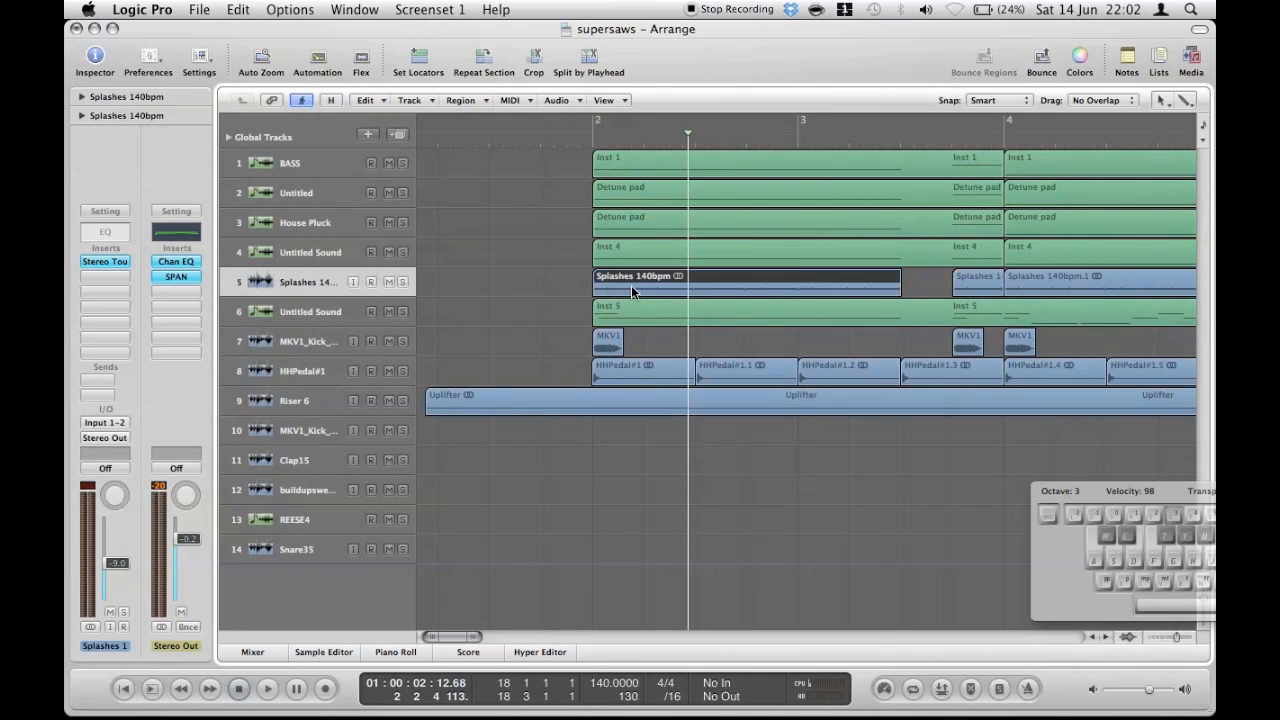
click(520, 290)
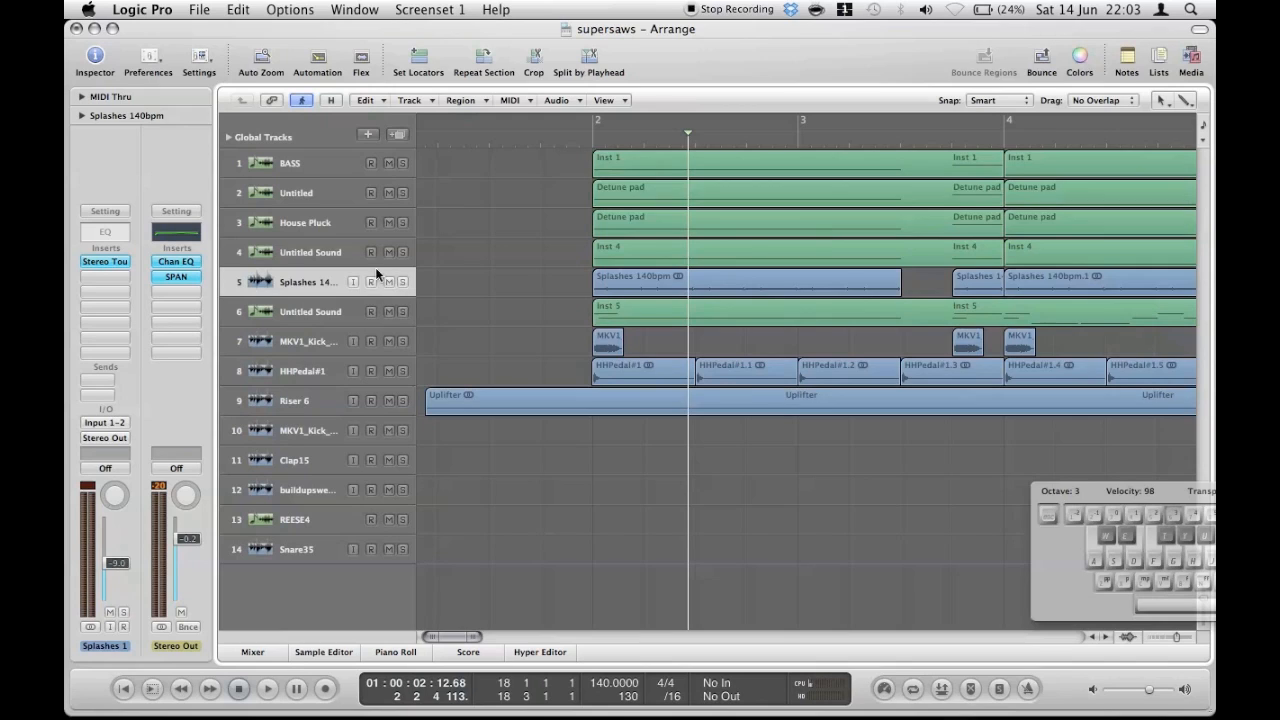
click(294, 279)
click(498, 280)
click(713, 277)
click(605, 372)
click(495, 326)
Step: Open track 6's Inst 5 regions in the Piano Roll and look through the melody notes
click(308, 318)
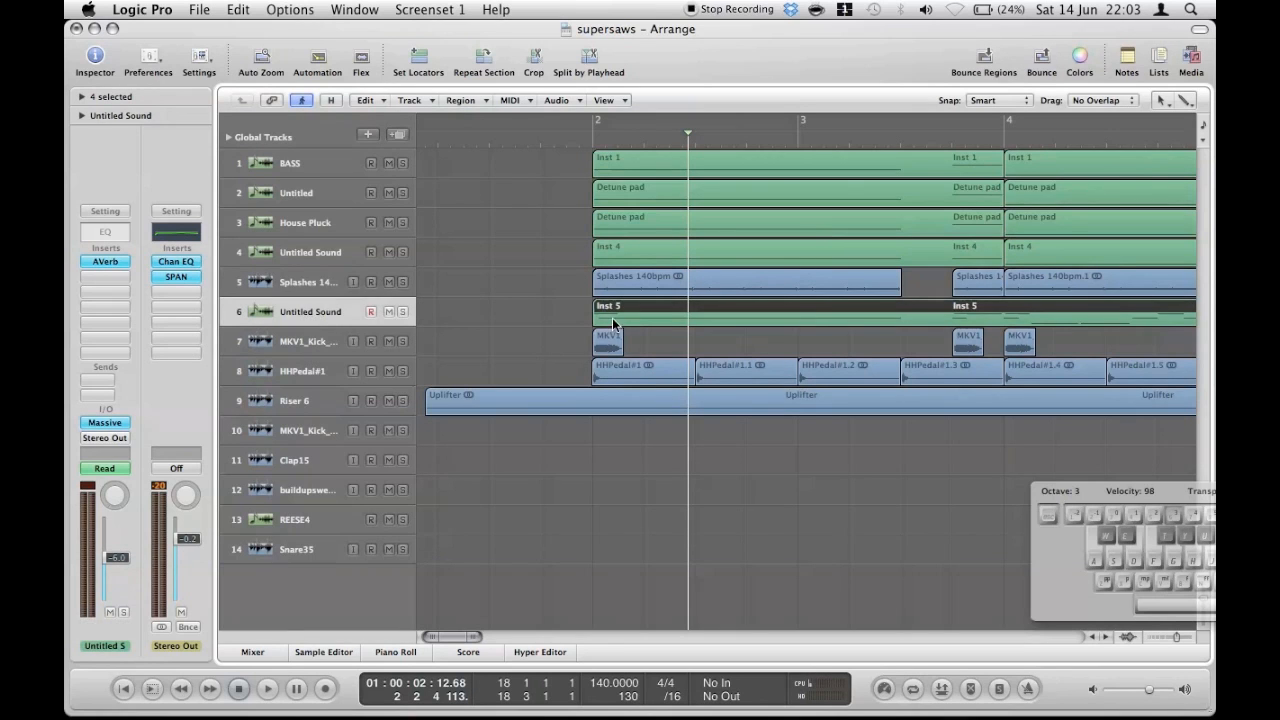
double_click(636, 317)
scroll(542, 490, up, 5)
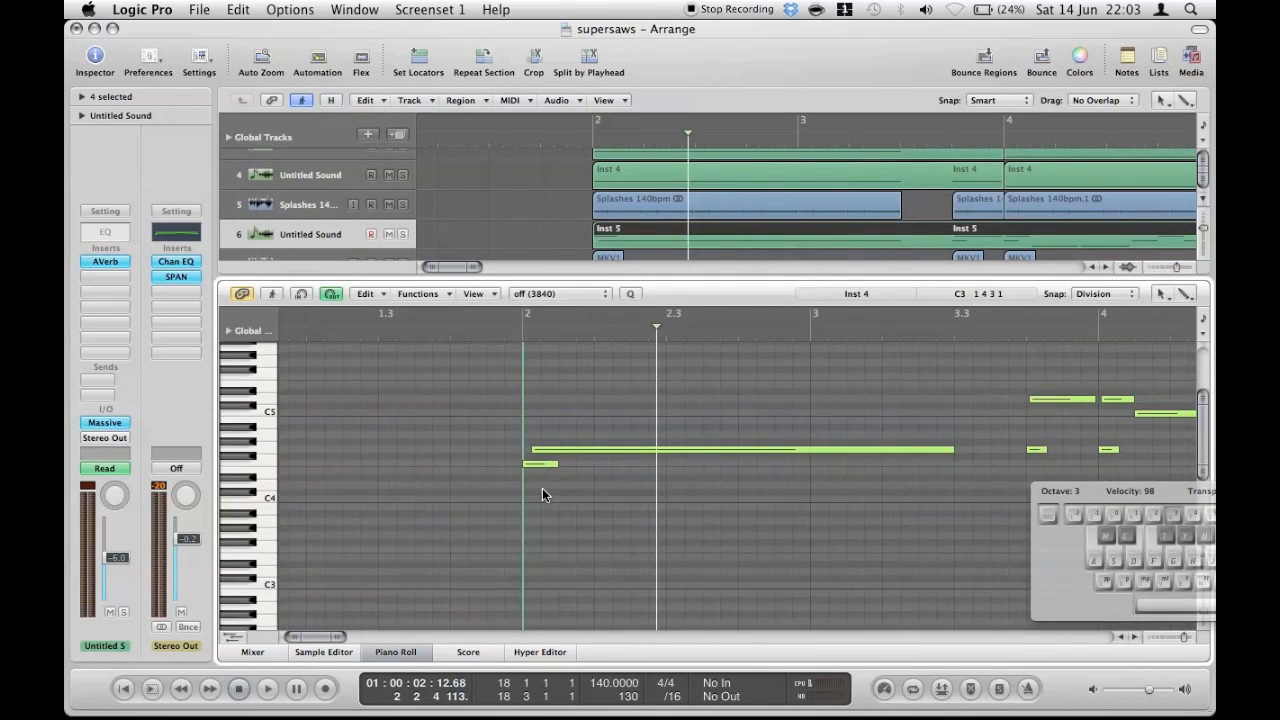
scroll(542, 490, right, 10)
scroll(542, 488, left, 10)
scroll(560, 505, up, 1)
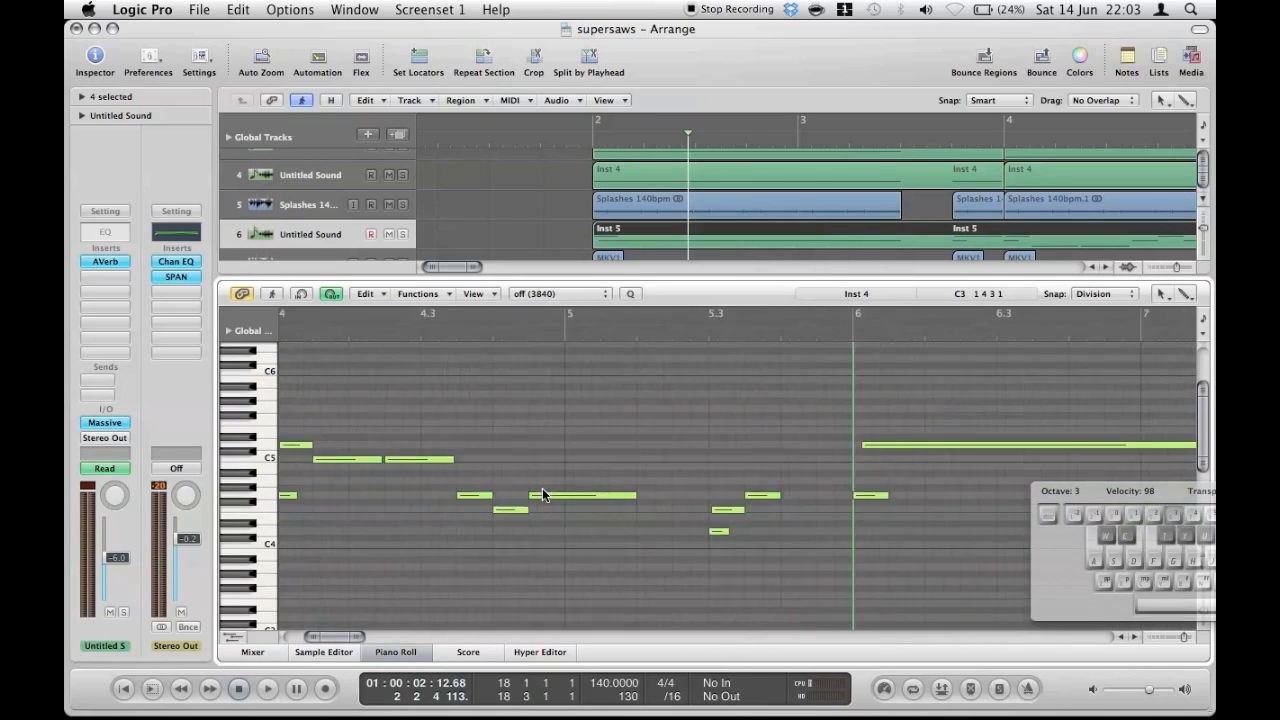
Step: Solo track 6 and play its melody while following the notes in the Piano Roll, then return to the earlier bars
click(403, 234)
key(space)
scroll(766, 457, right, 8)
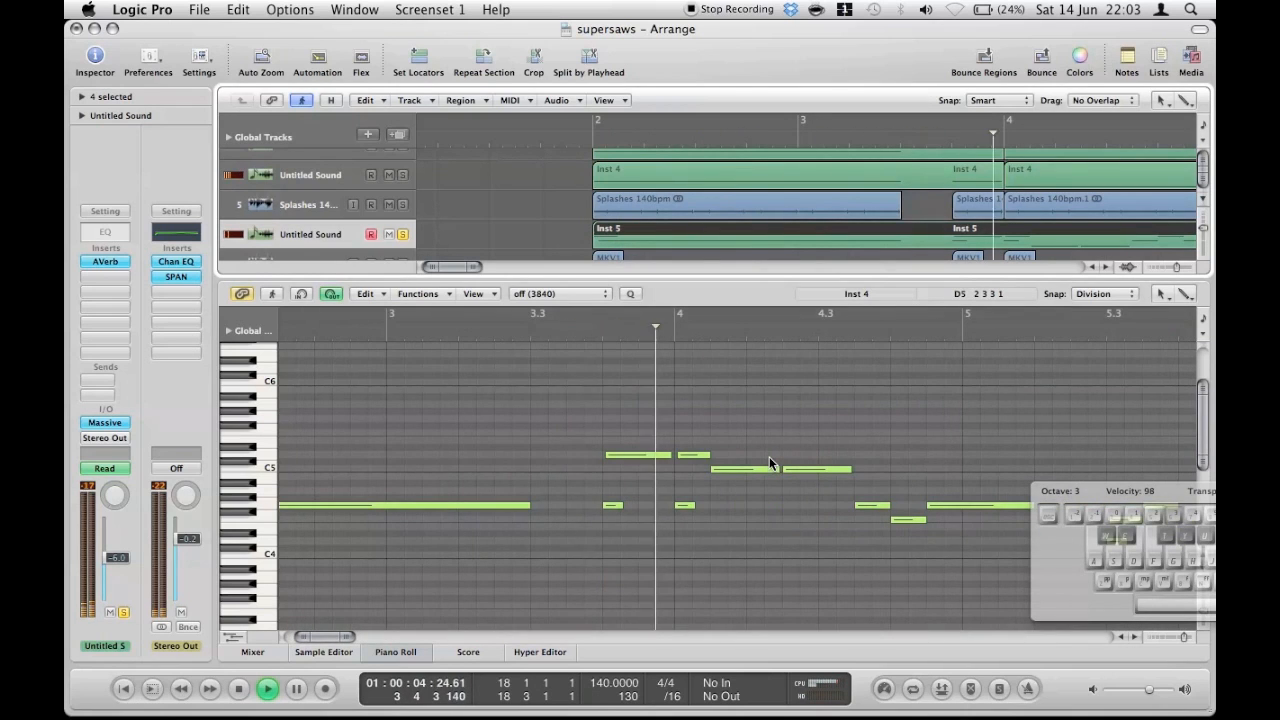
scroll(770, 463, right, 6)
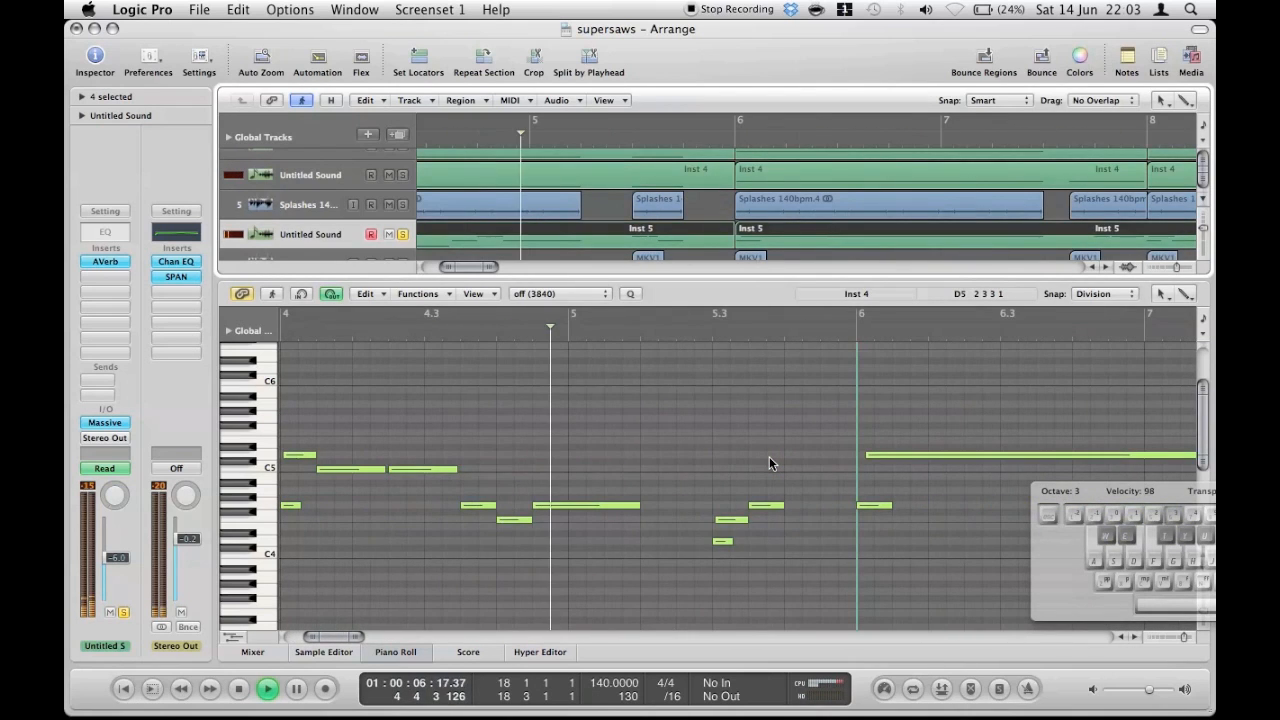
scroll(576, 238, left, 5)
scroll(599, 552, left, 8)
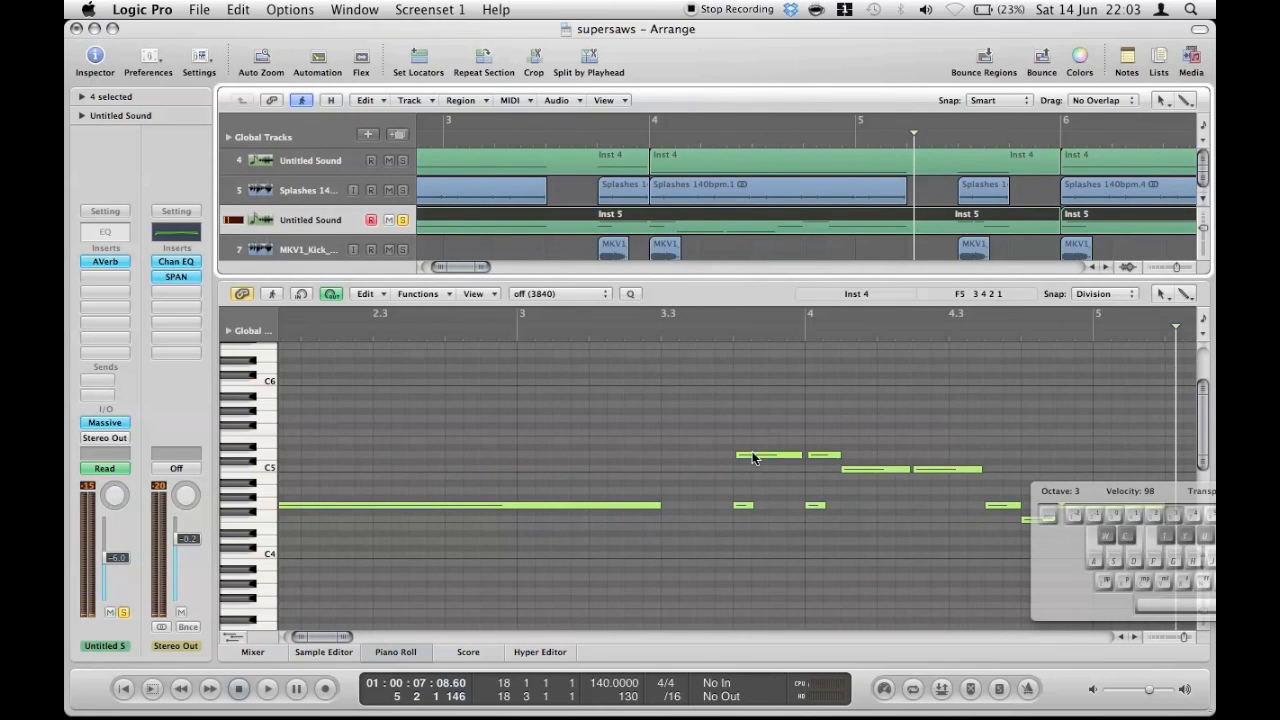
Step: Open Massive on track 6, review the vibrato Rate and Depth in its OSC settings, and close it
click(119, 428)
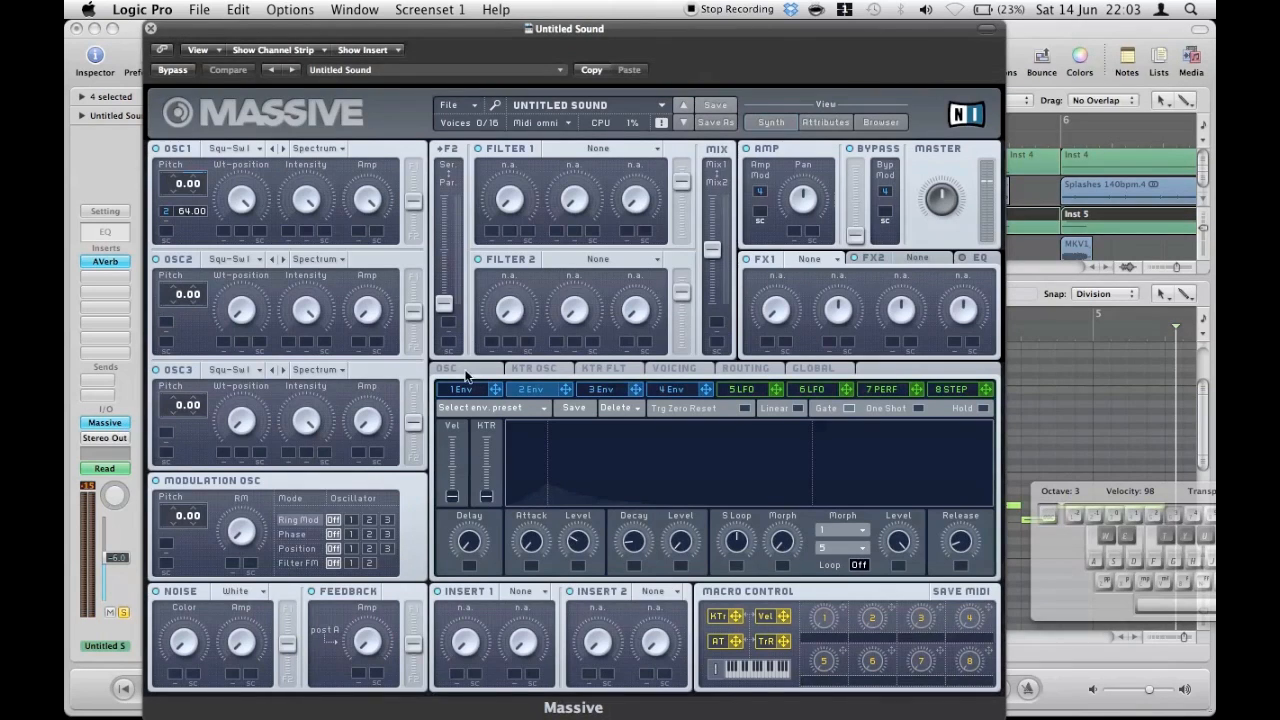
click(470, 368)
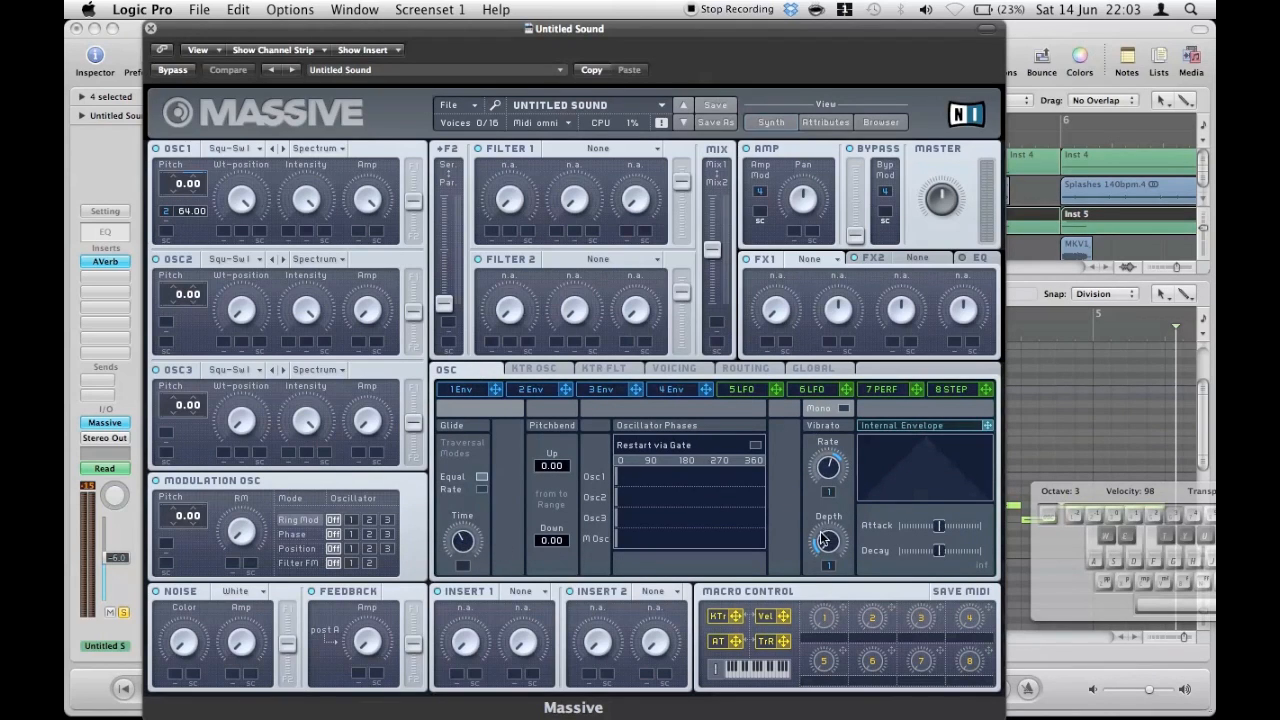
click(148, 28)
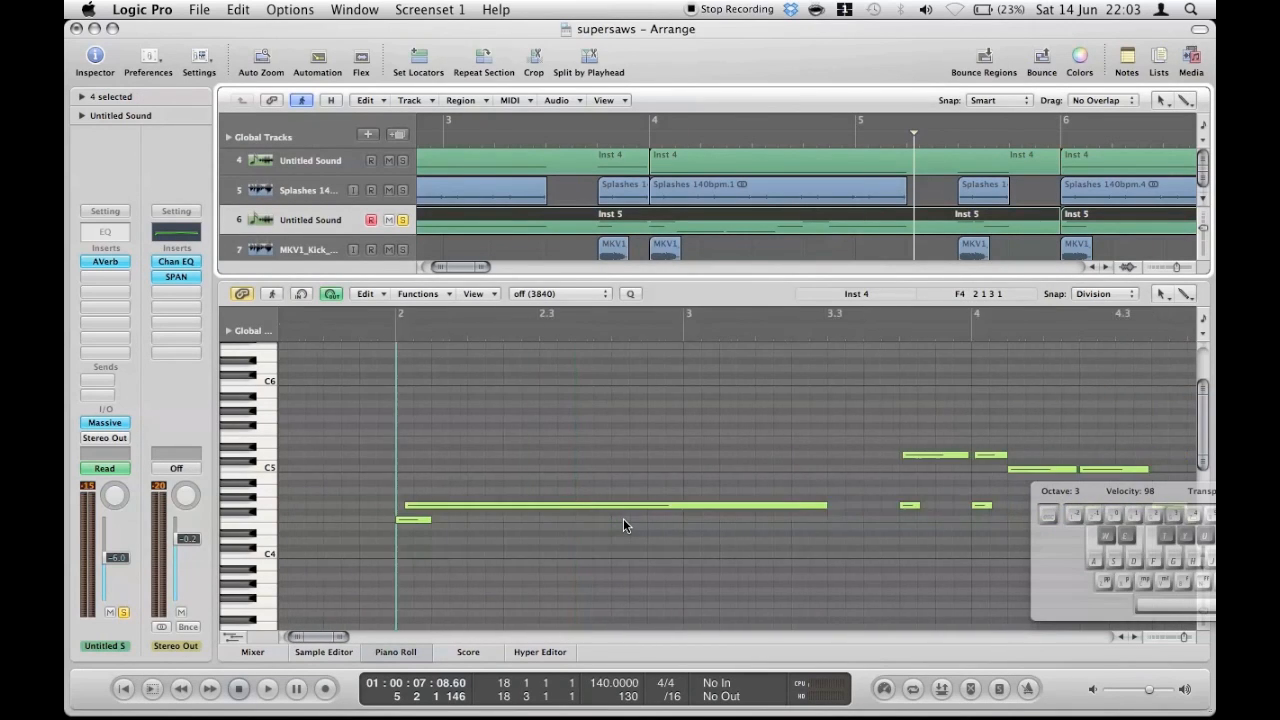
Step: Play track 6's melody from just before bar 4, then close the Piano Roll
scroll(623, 519, right, 5)
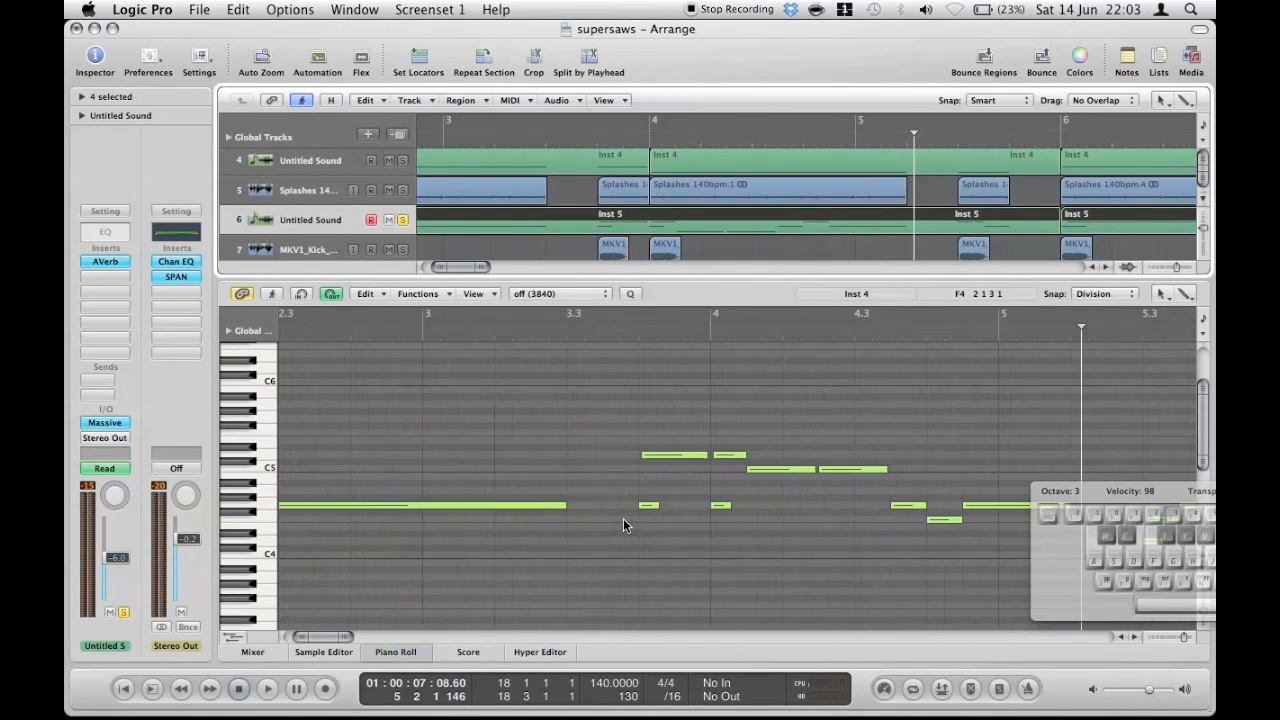
double_click(628, 334)
key(space)
scroll(687, 463, right, 5)
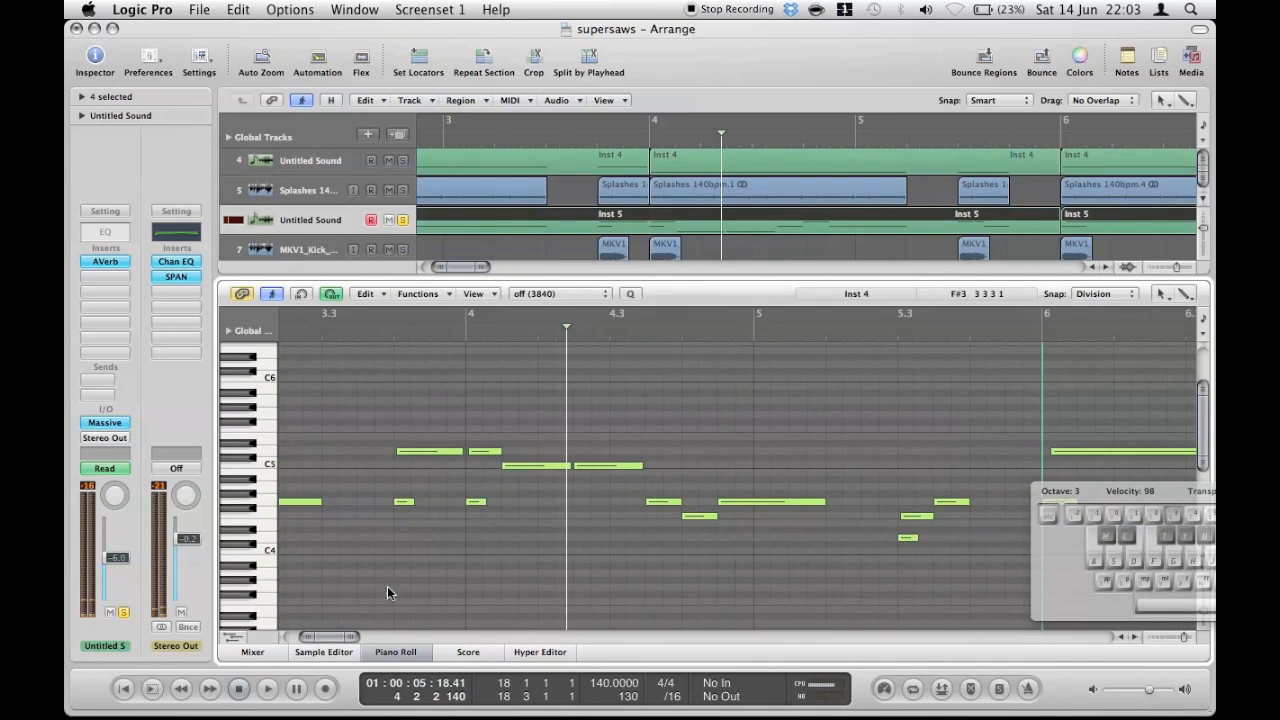
click(396, 651)
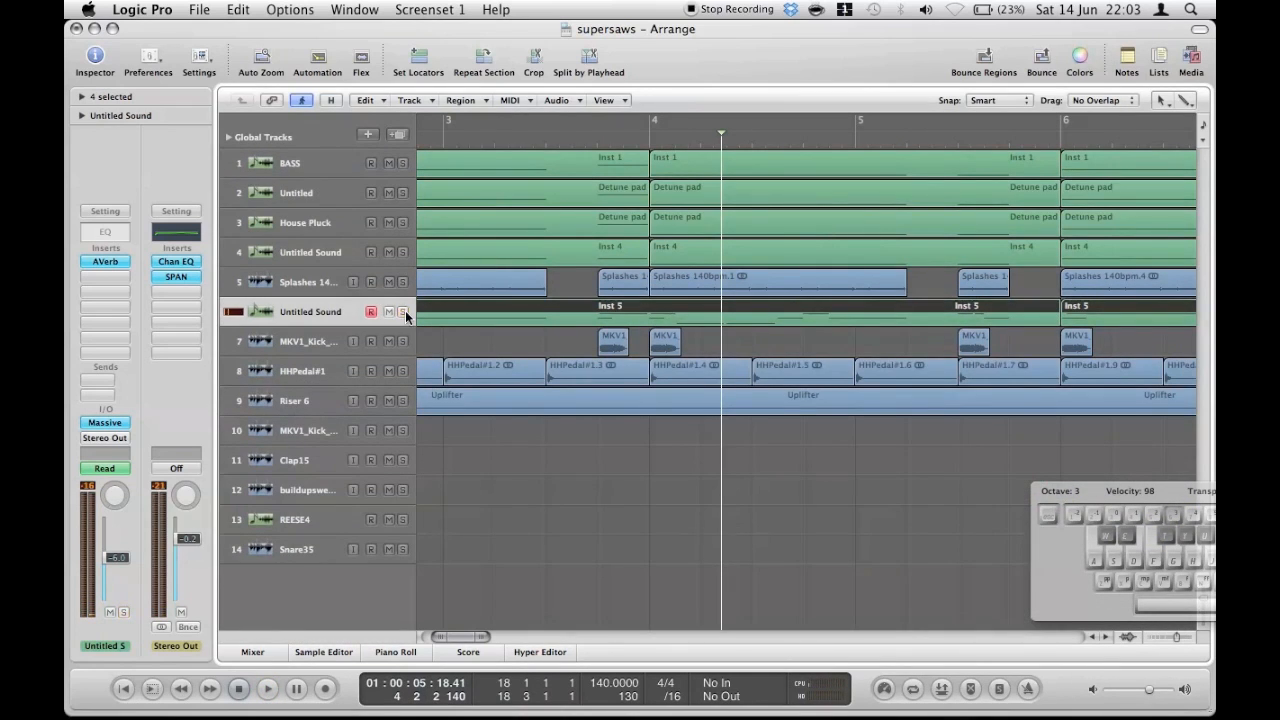
Step: Deselect the track 6 regions and play the full arrangement with all tracks from just before bar 2
click(500, 338)
scroll(500, 340, left, 6)
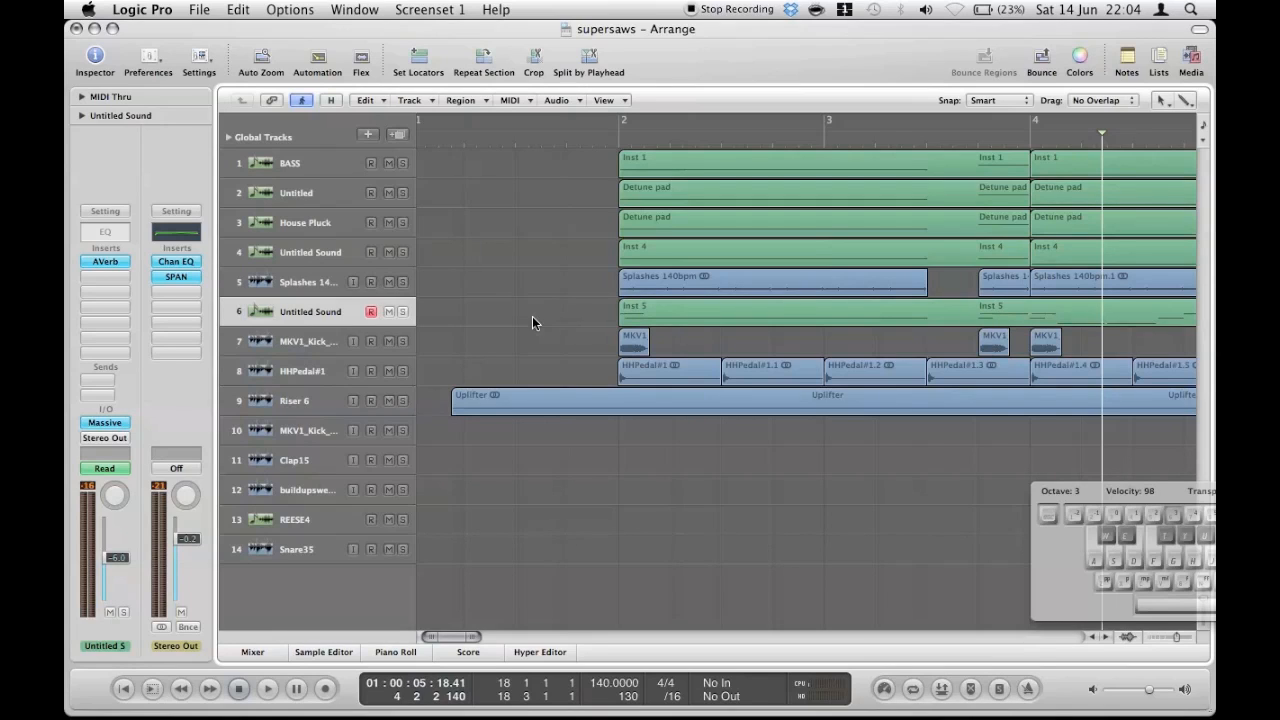
scroll(532, 316, right, 15)
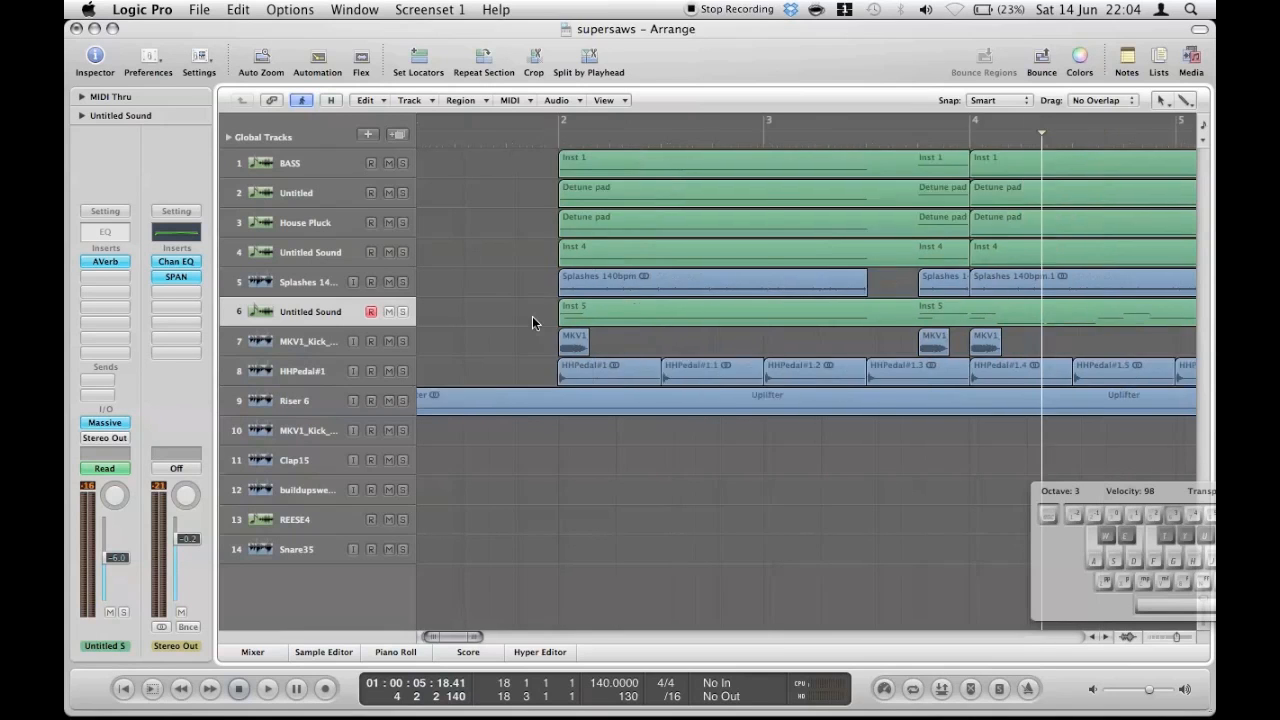
scroll(539, 316, left, 15)
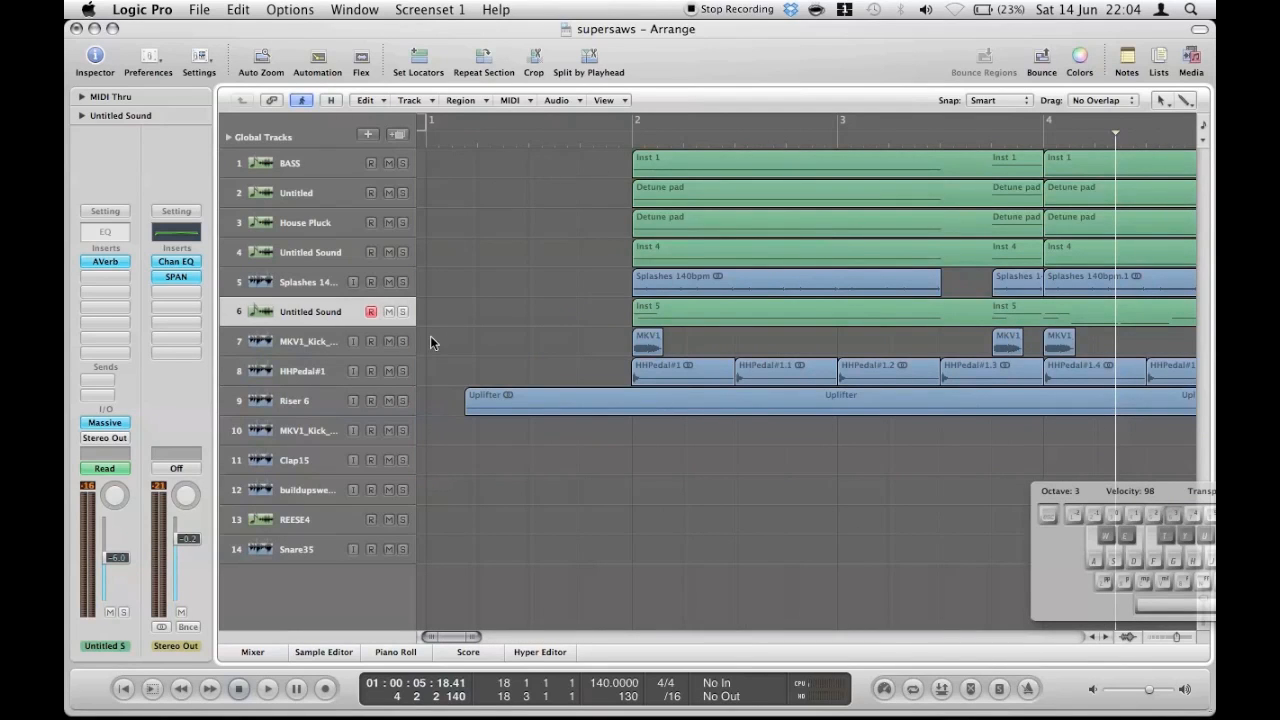
scroll(763, 368, right, 1)
scroll(763, 368, left, 1)
mouse_move(572, 140)
mouse_down()
mouse_move(556, 141)
mouse_move(579, 145)
mouse_up()
key(space)
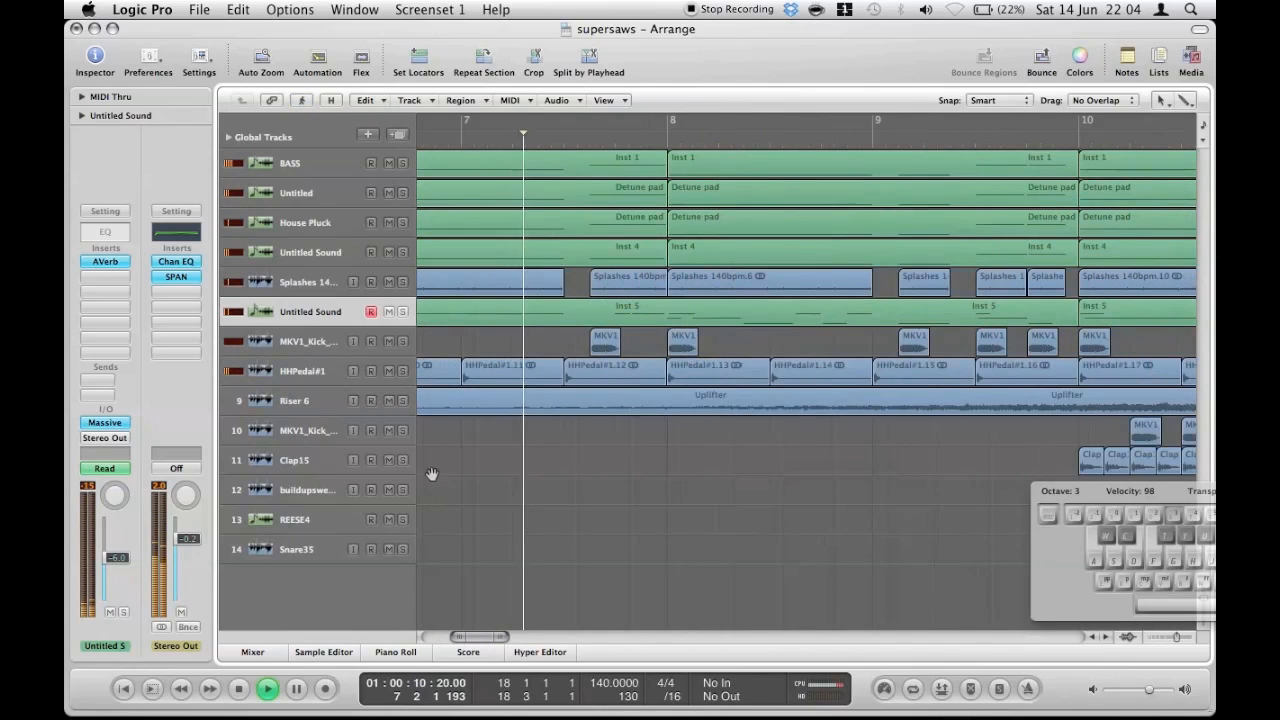
Step: Open the SPAN analyzer on the Stereo Out channel to examine the full mix's spectrum during playback, and stop playback when the arrangement ends
click(176, 277)
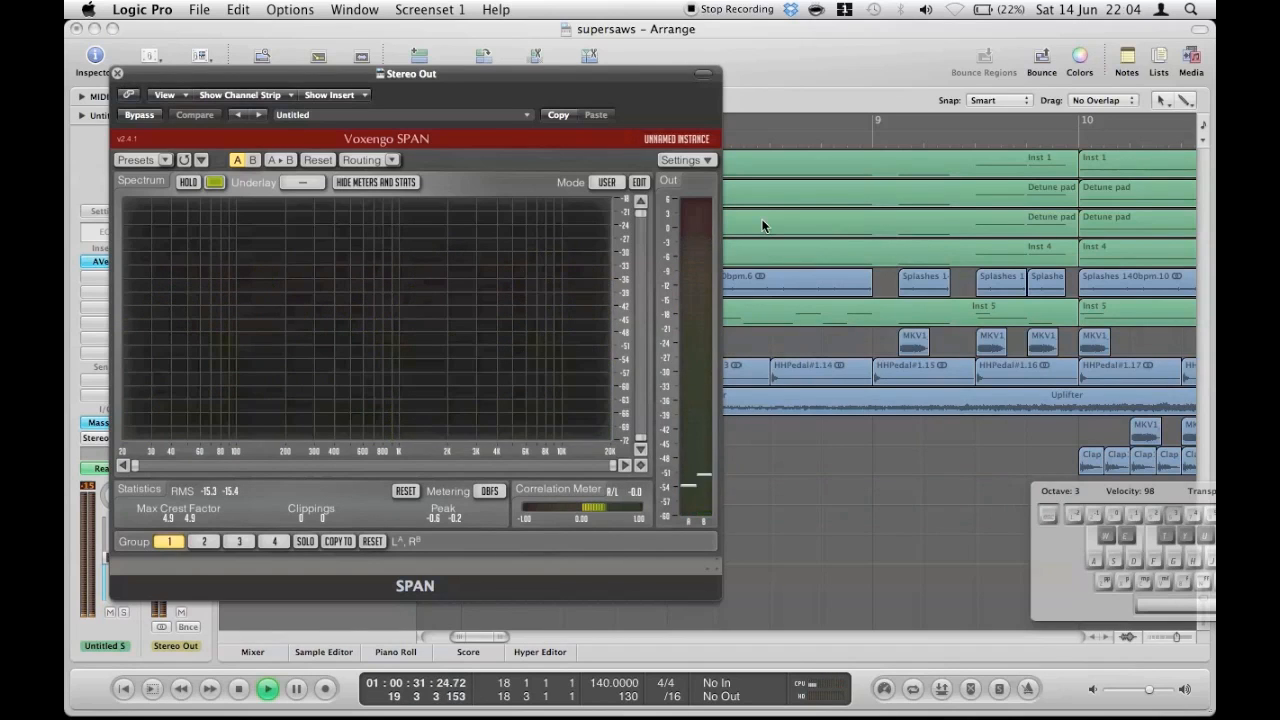
key(space)
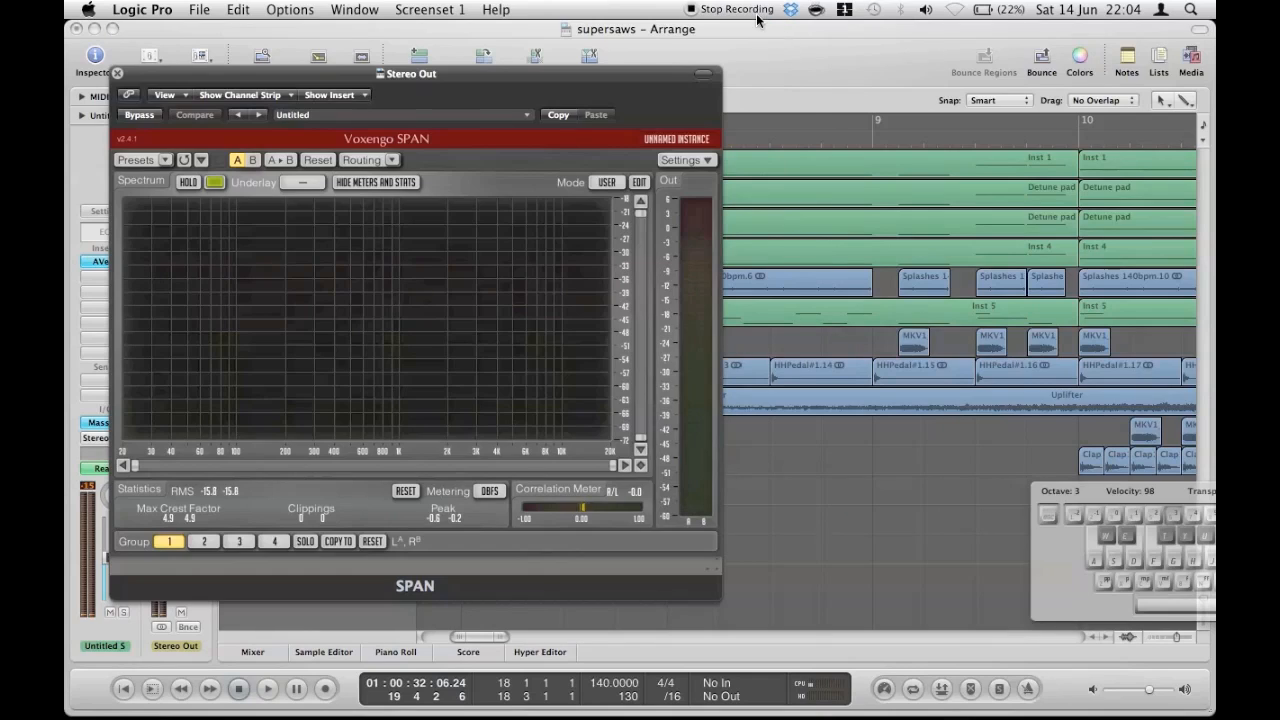